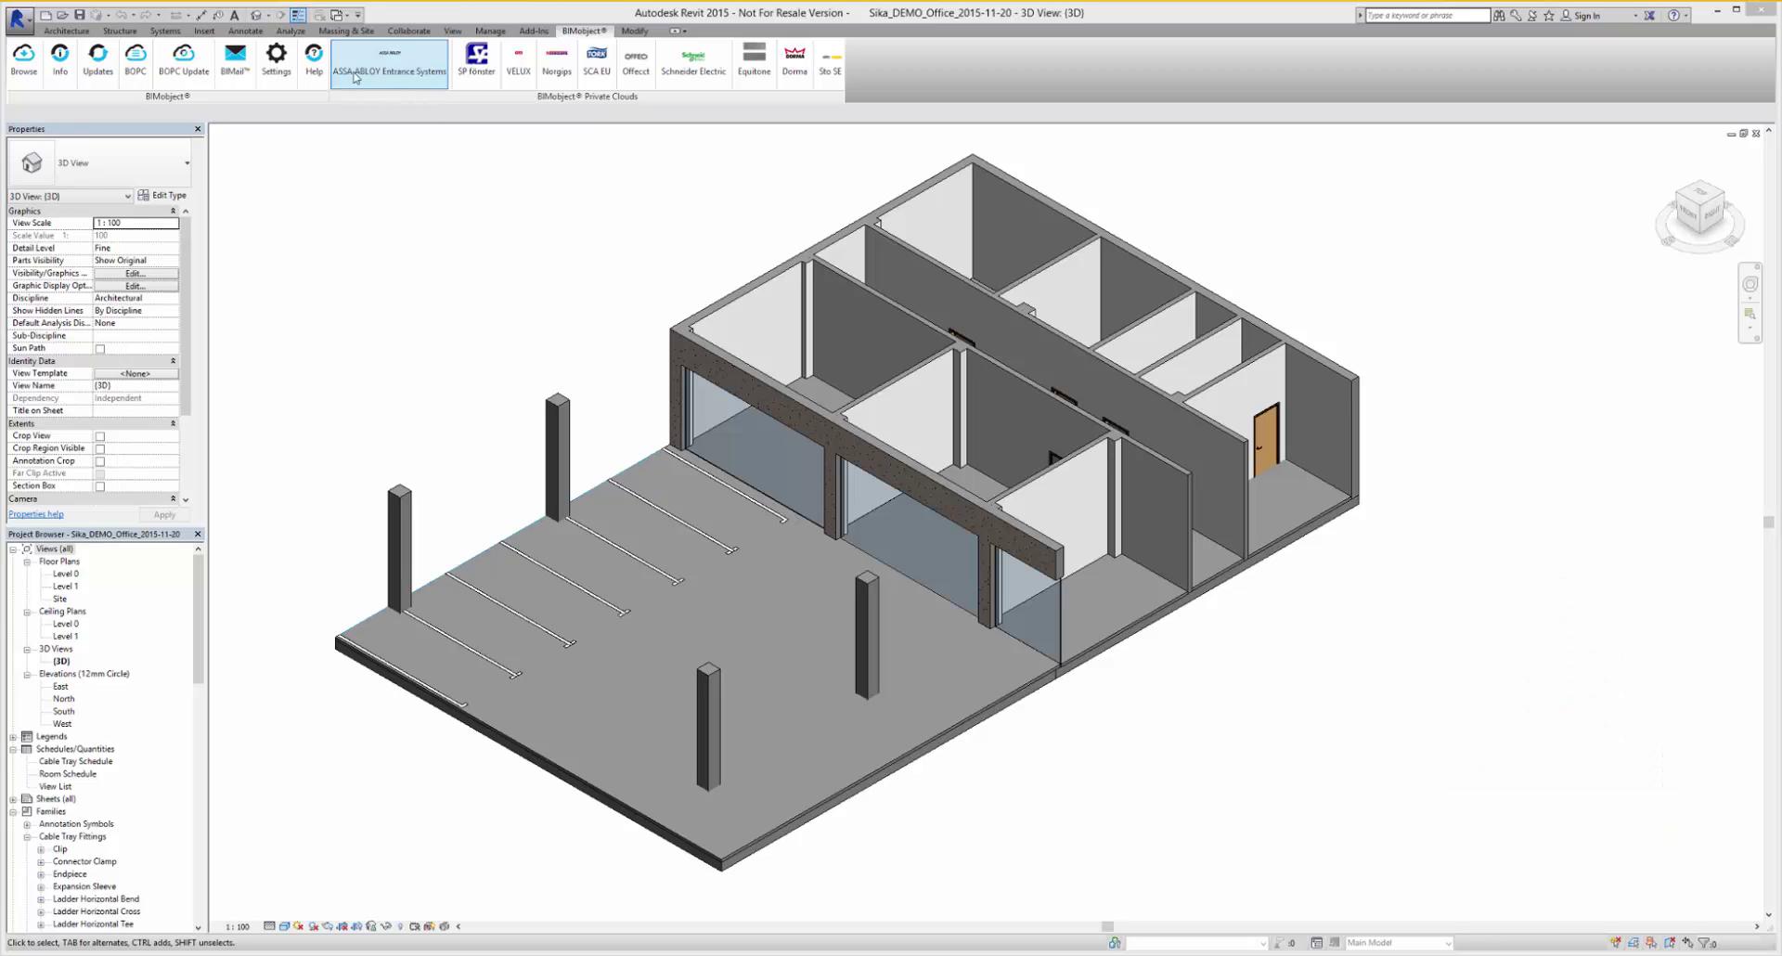
Launch the BIMobject browser from the BIMobject ribbon tab's Browse button
left_click(24, 58)
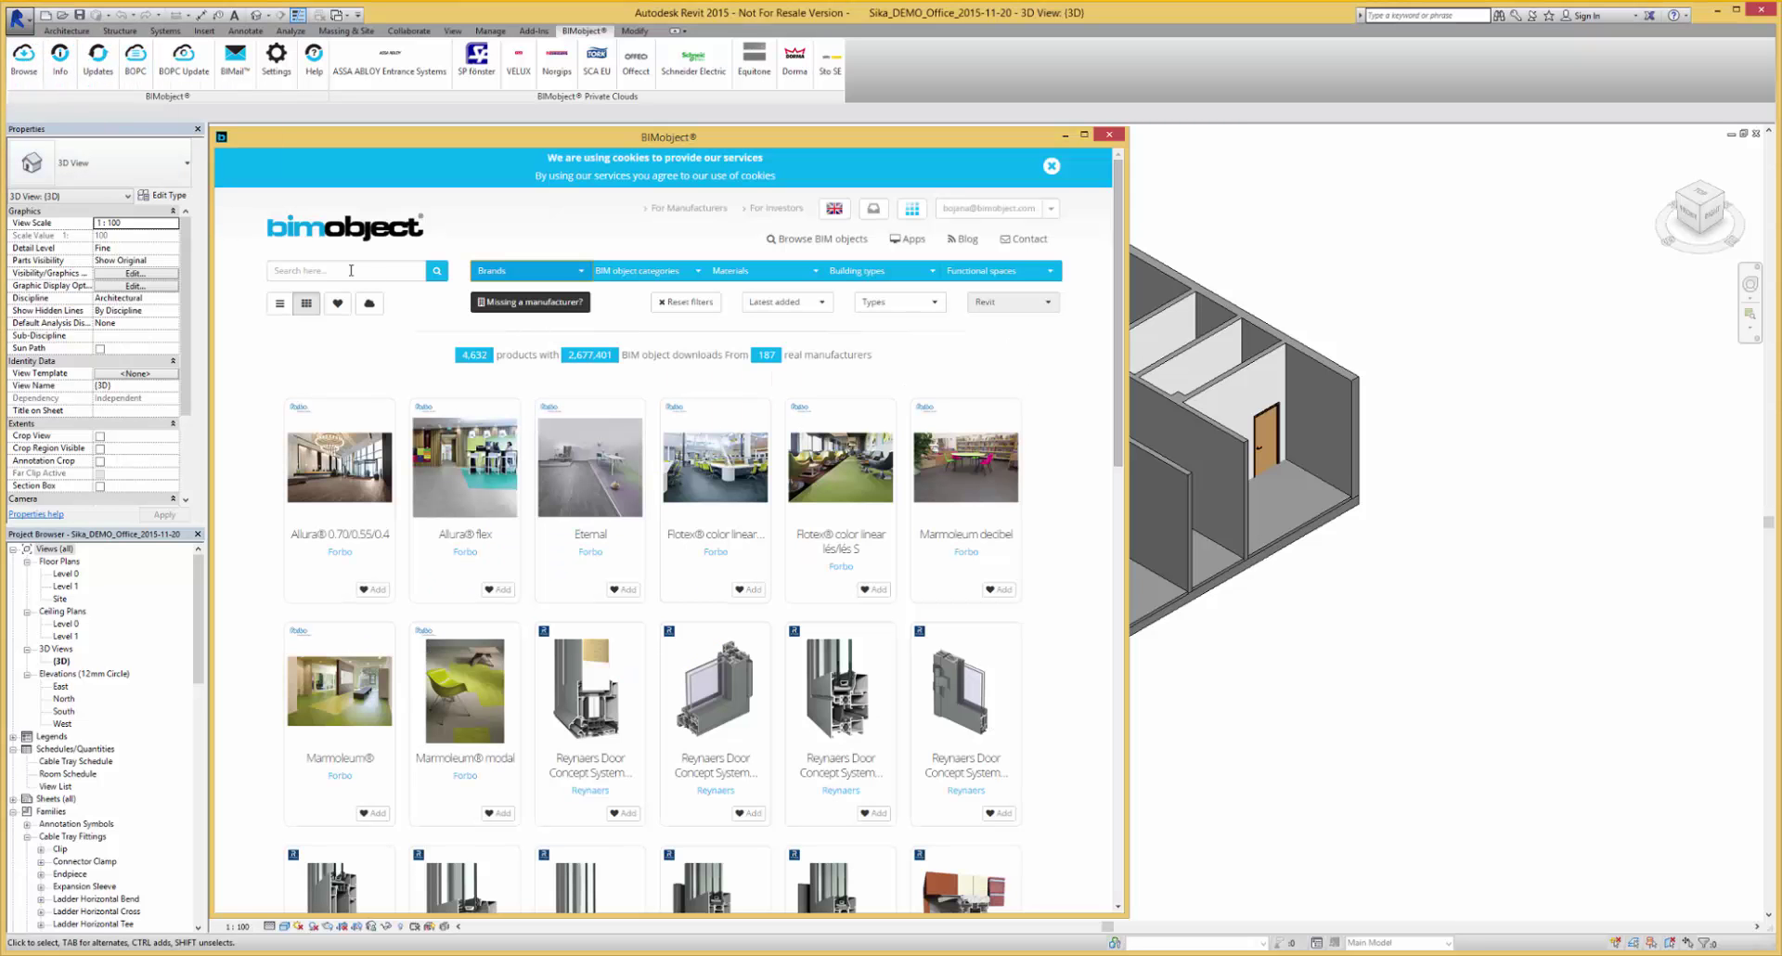
Filter the BIMobject library by the Sika brand
left_click(498, 275)
type("Sika")
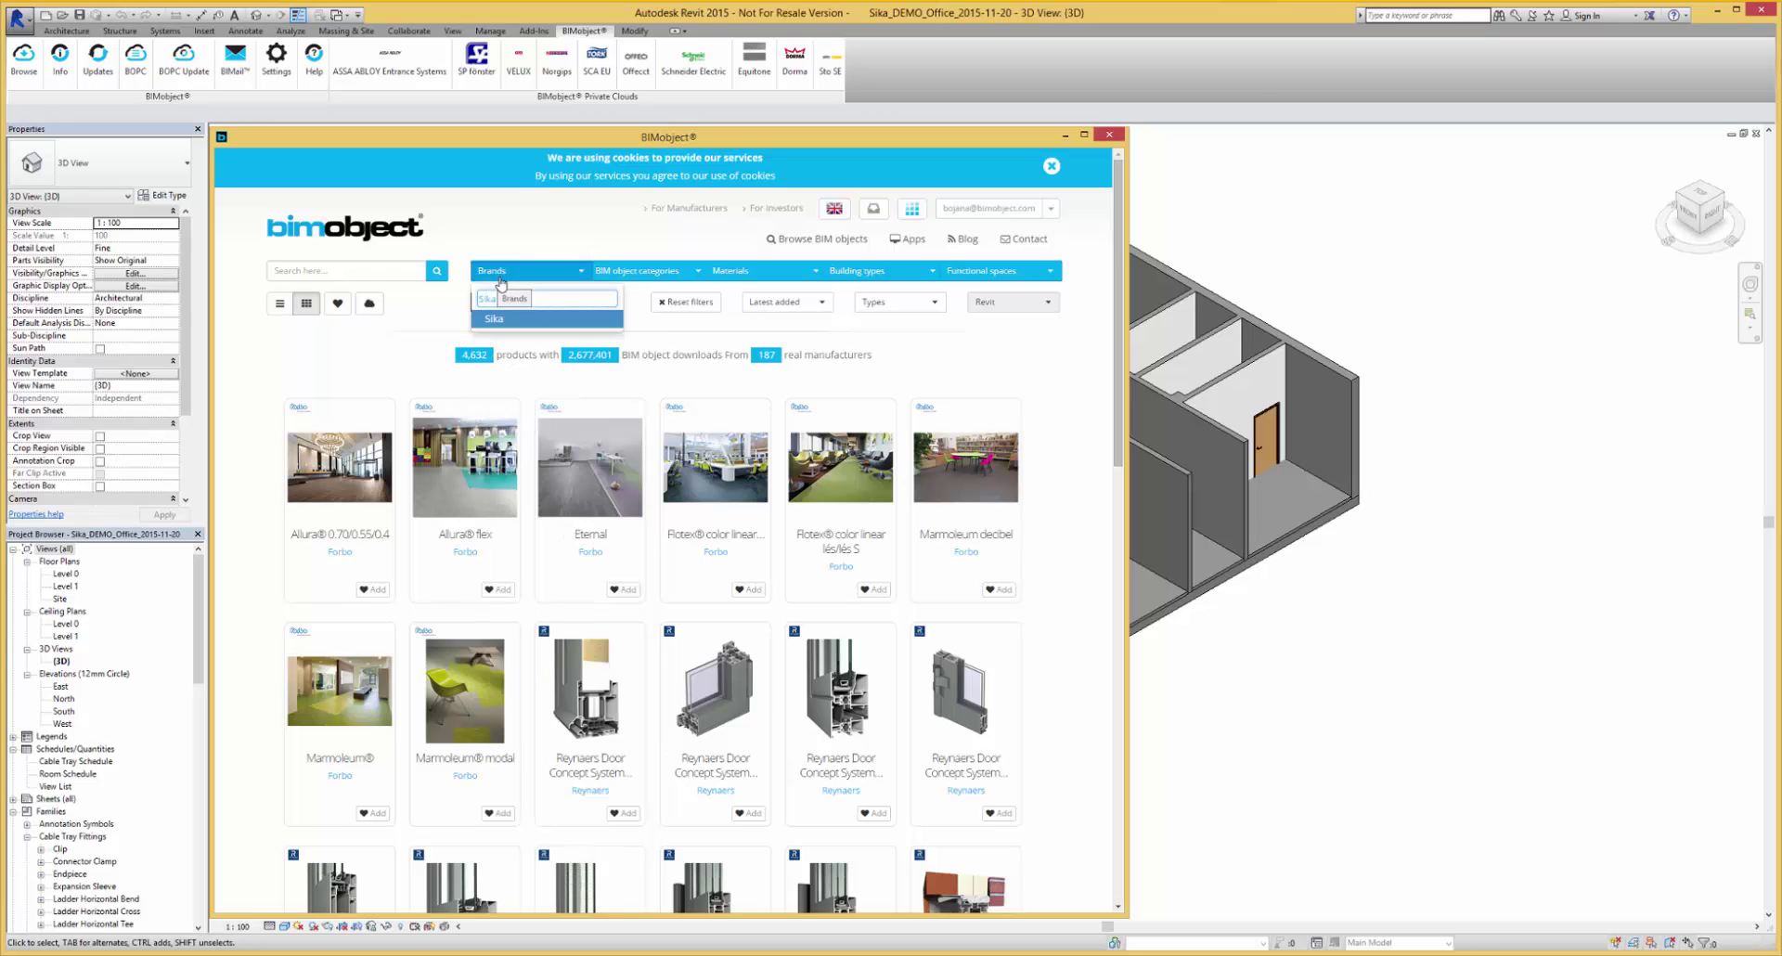
key("Return")
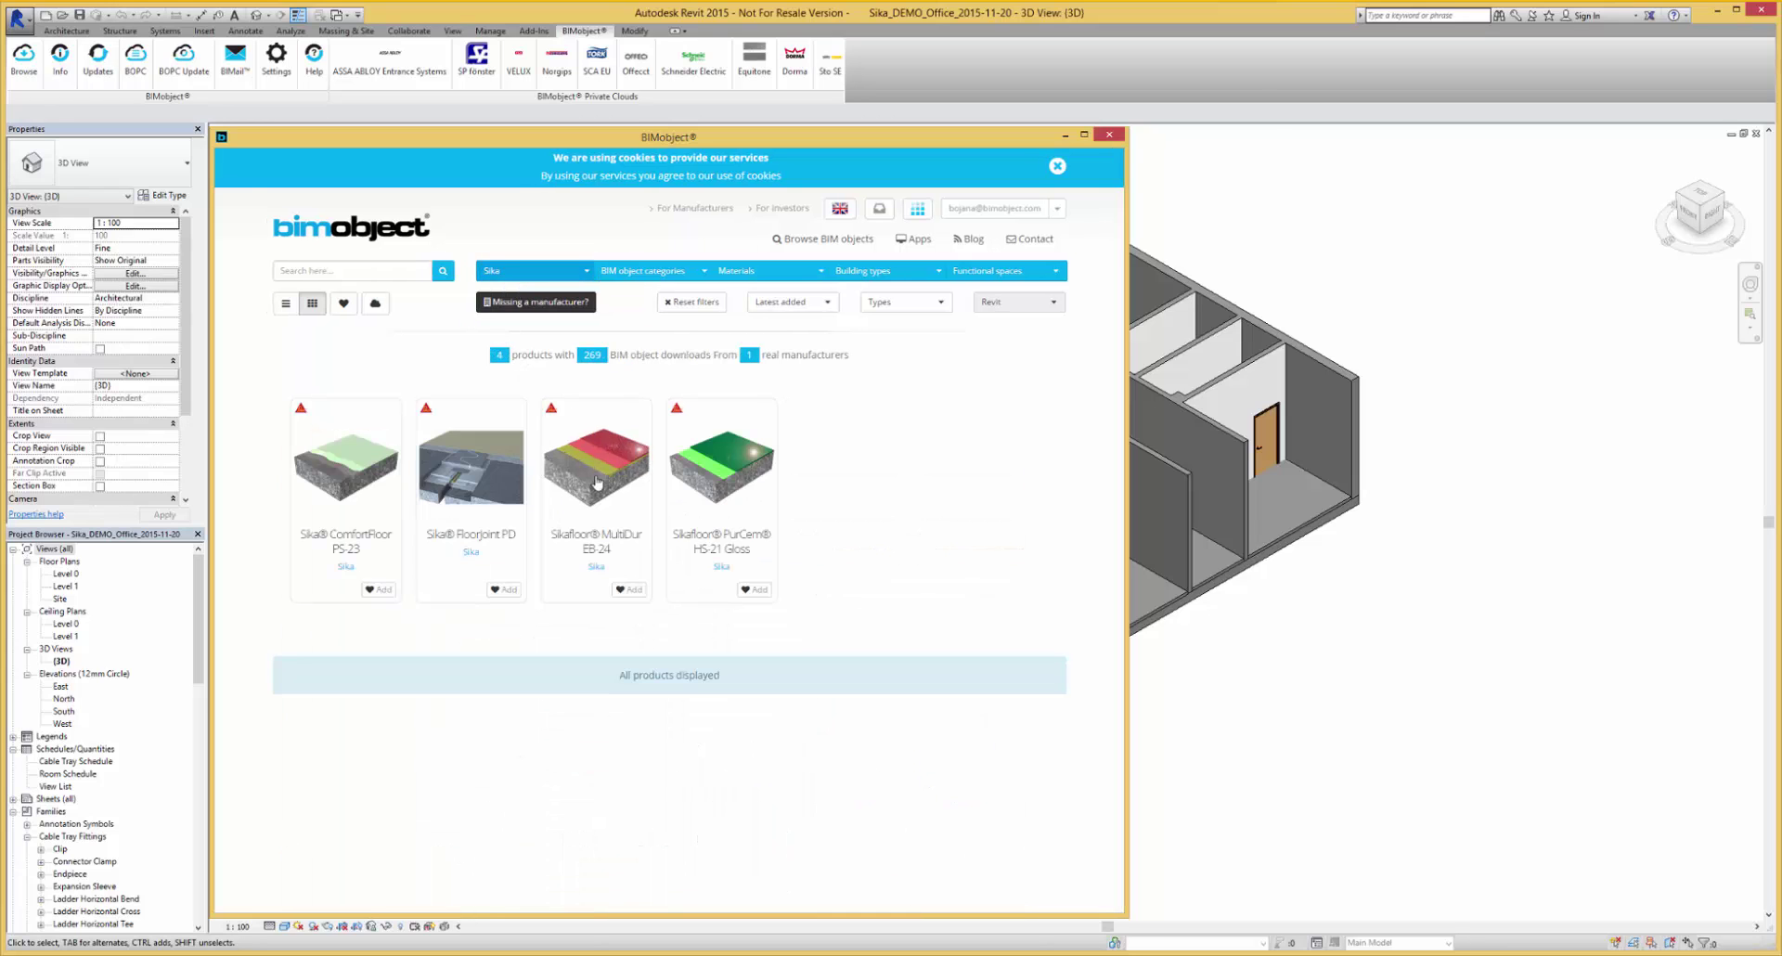
Open the Sikafloor MultiDur EB-24 page, flip through its images and show its links
left_click(598, 483)
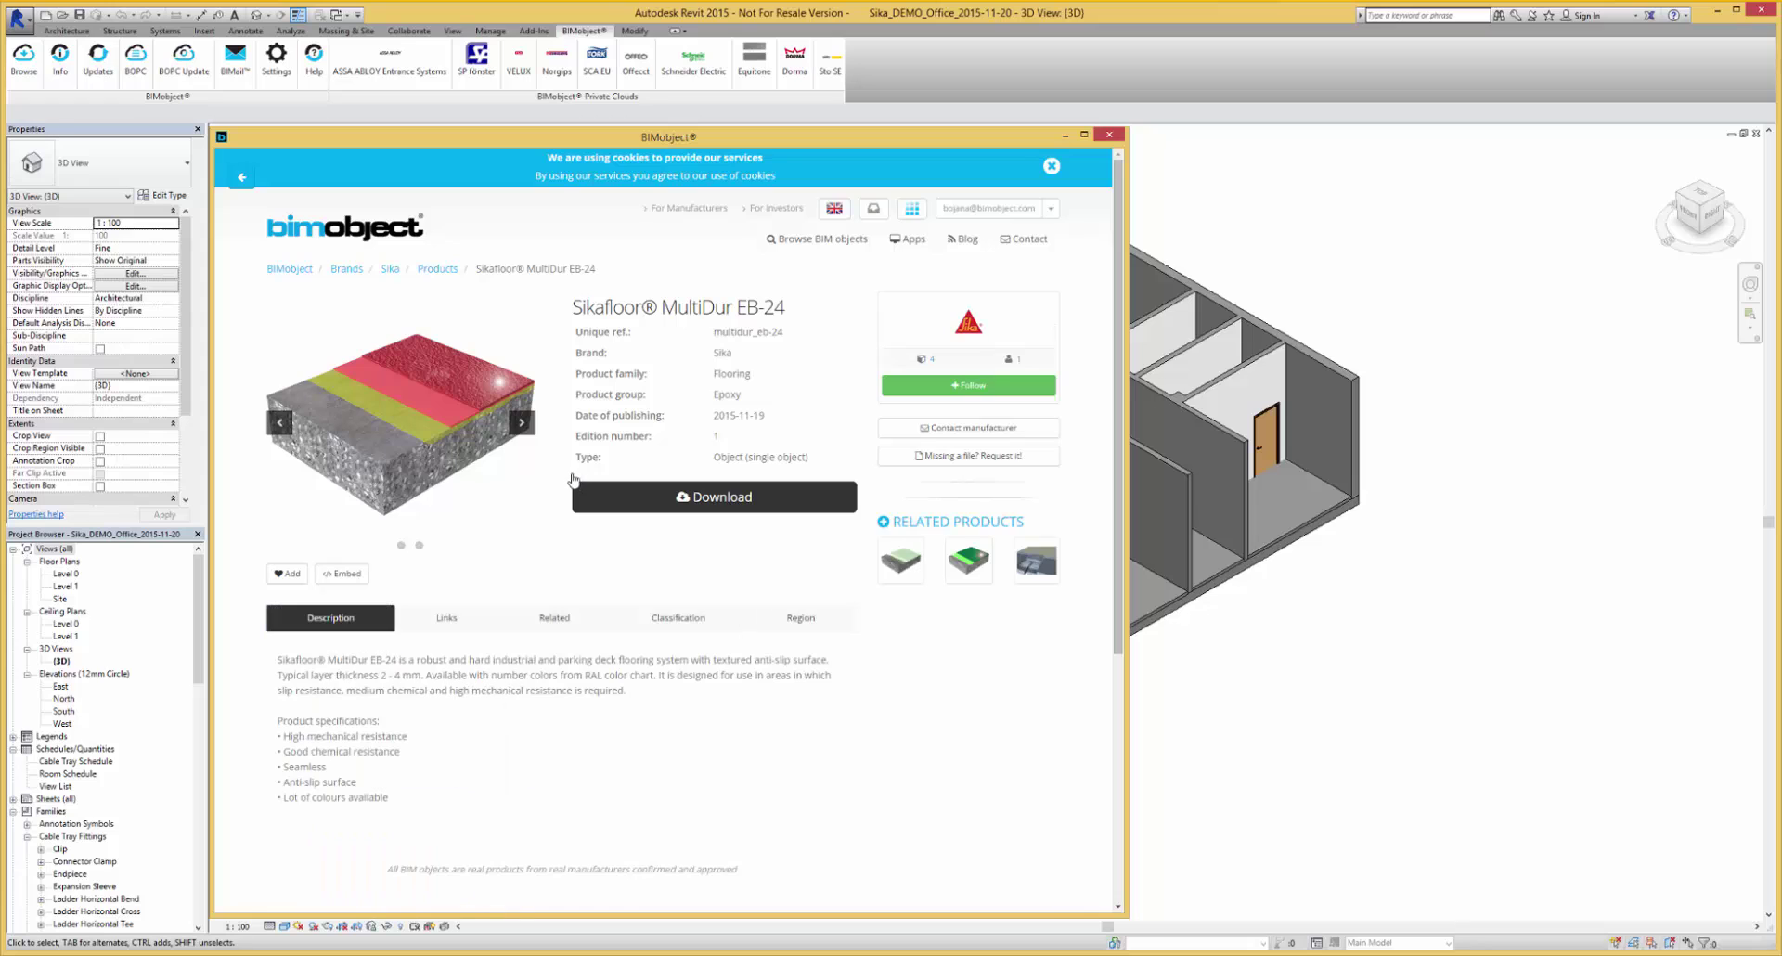
left_click(523, 423)
left_click(523, 423)
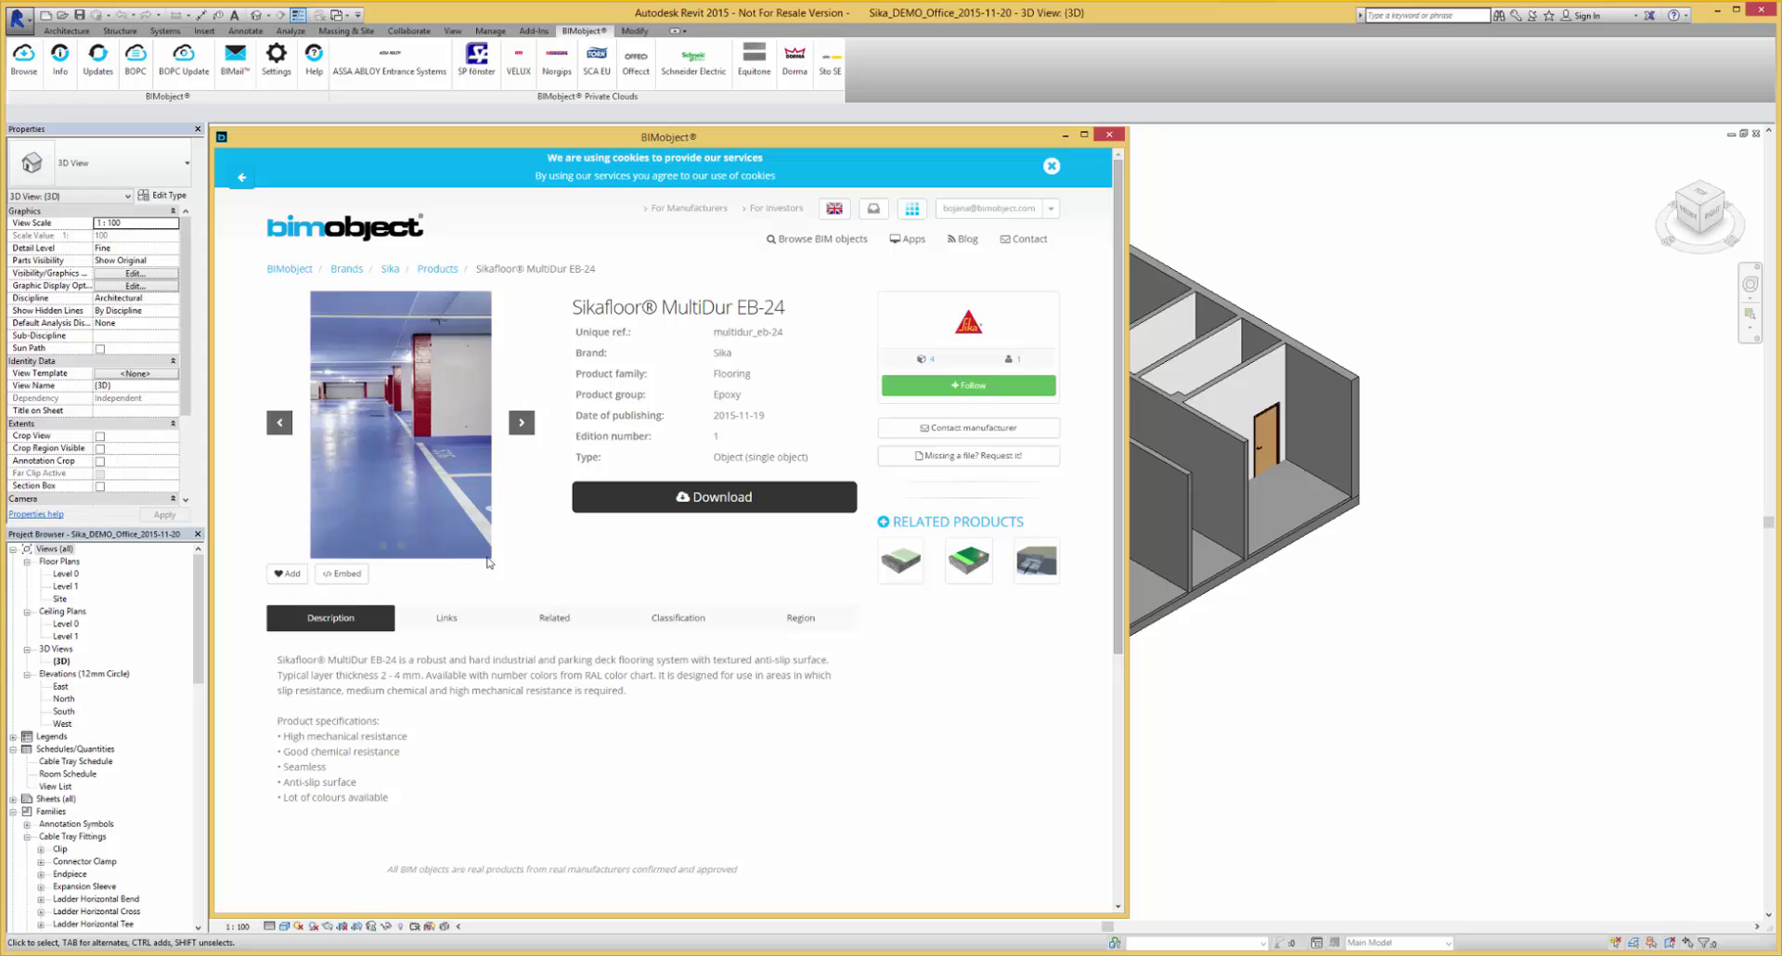
left_click(454, 618)
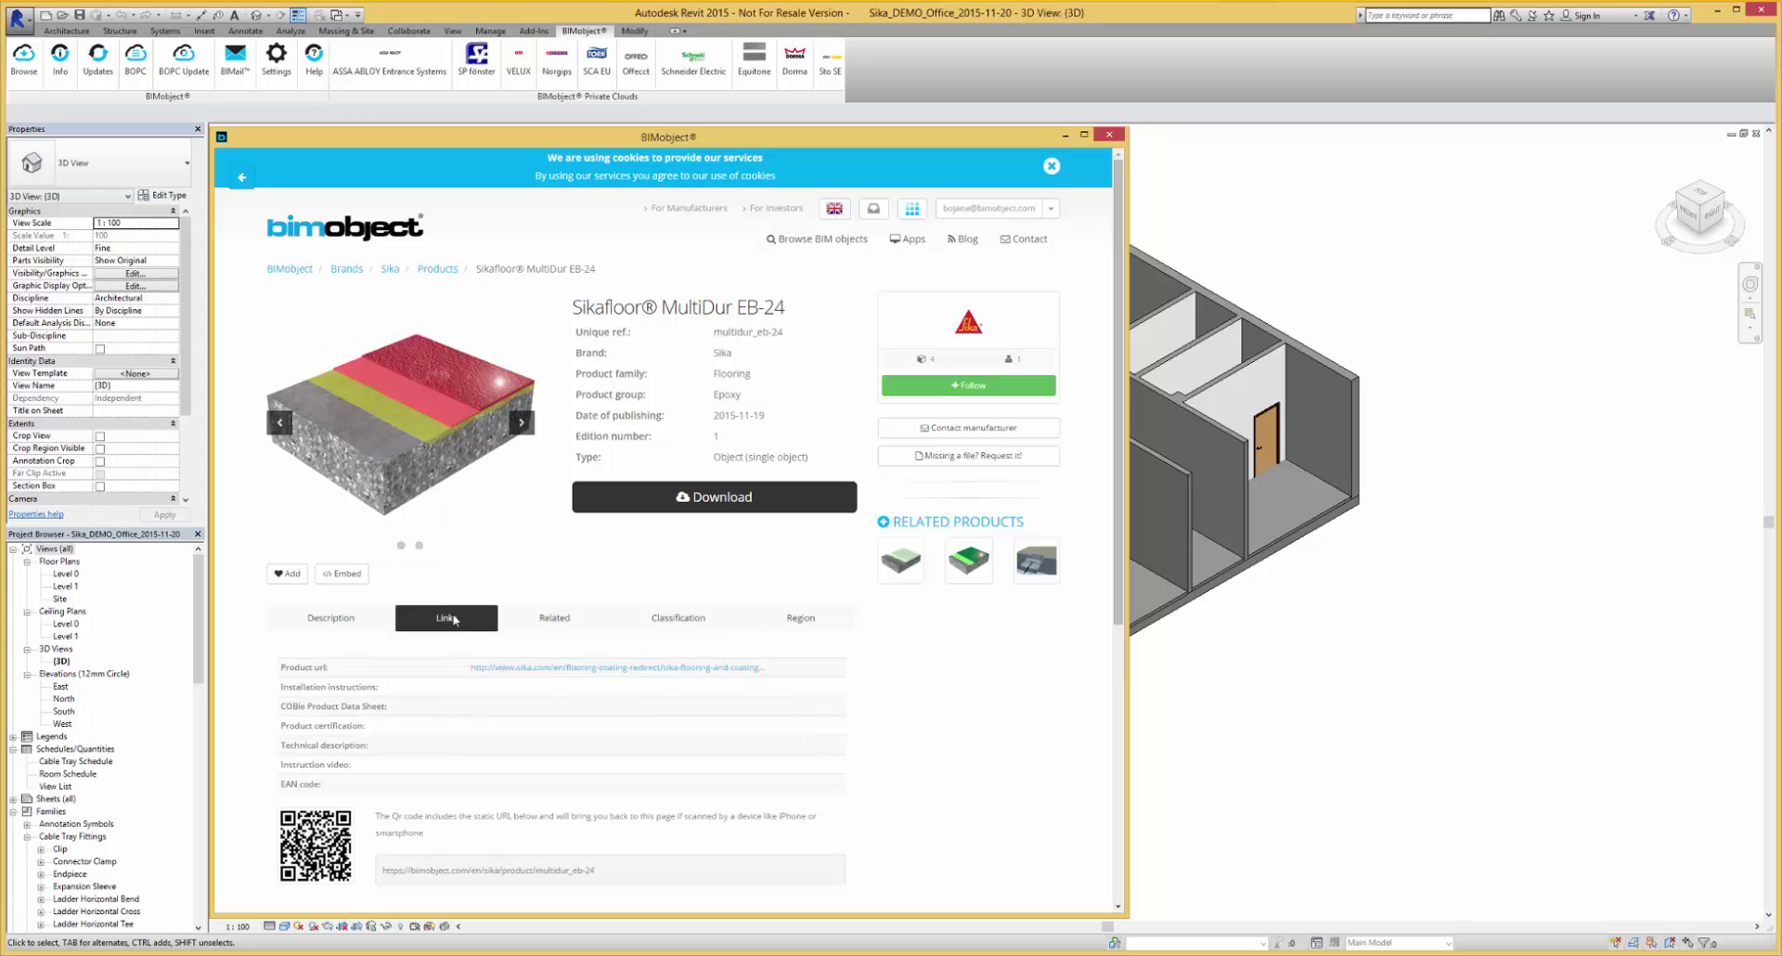
left_click(557, 668)
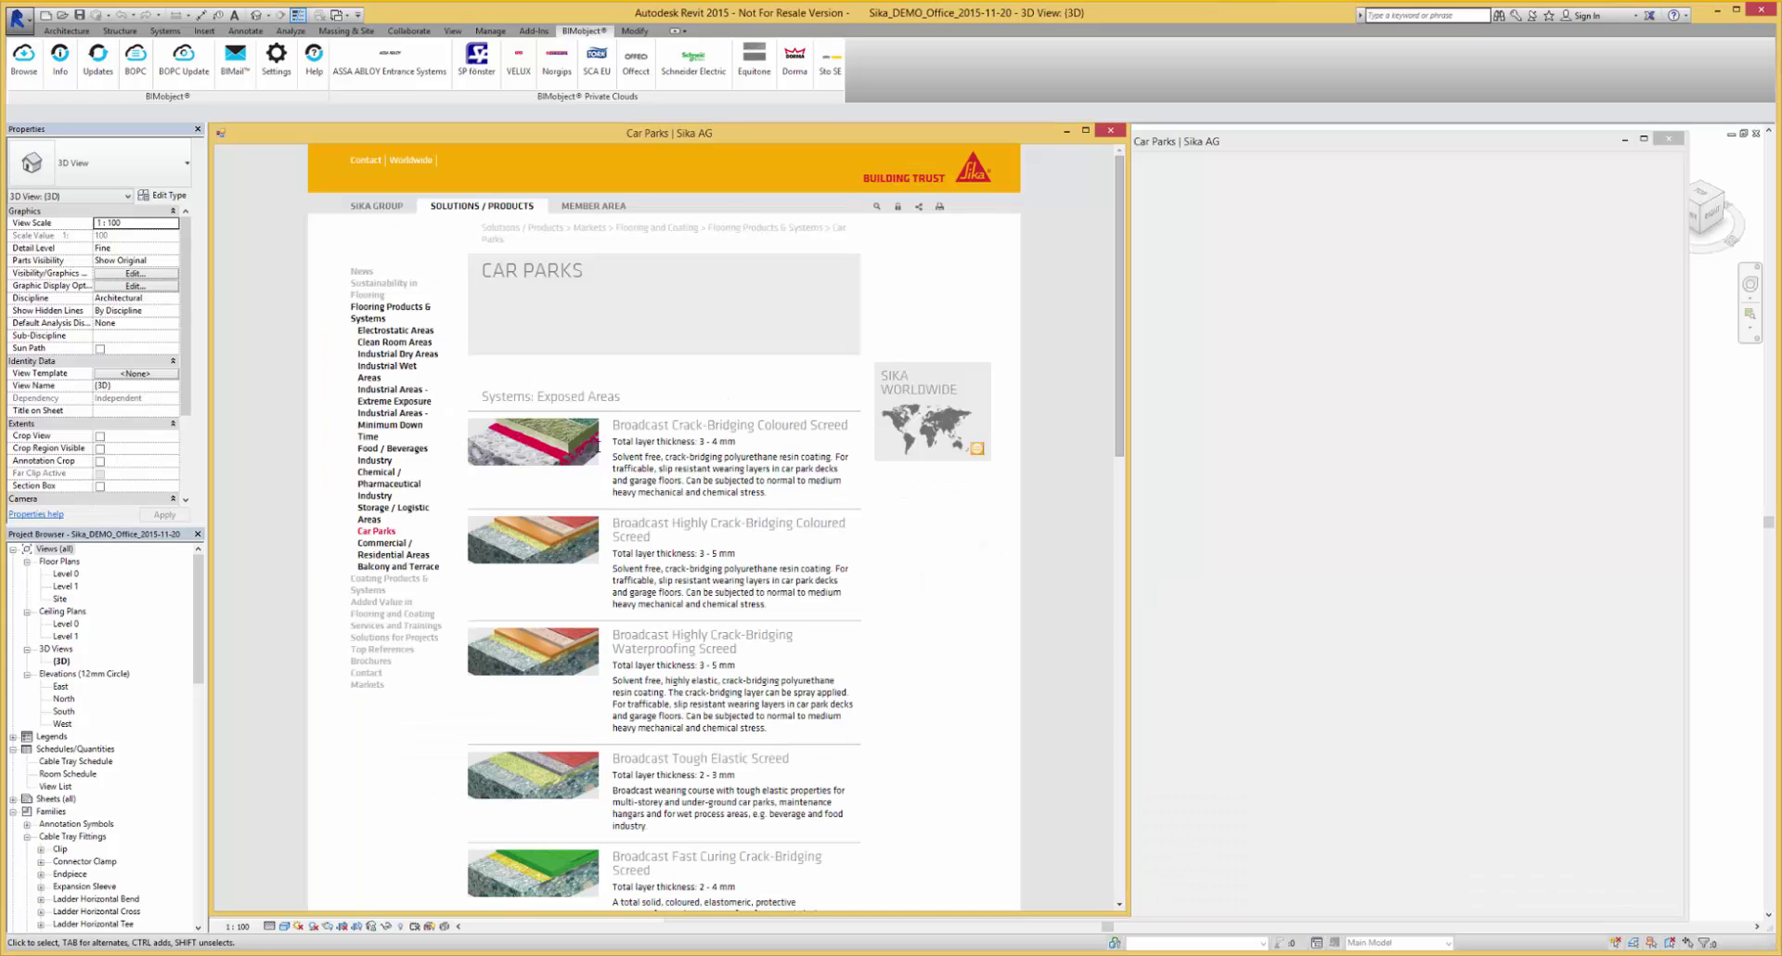
scroll(720, 463, "down", 3)
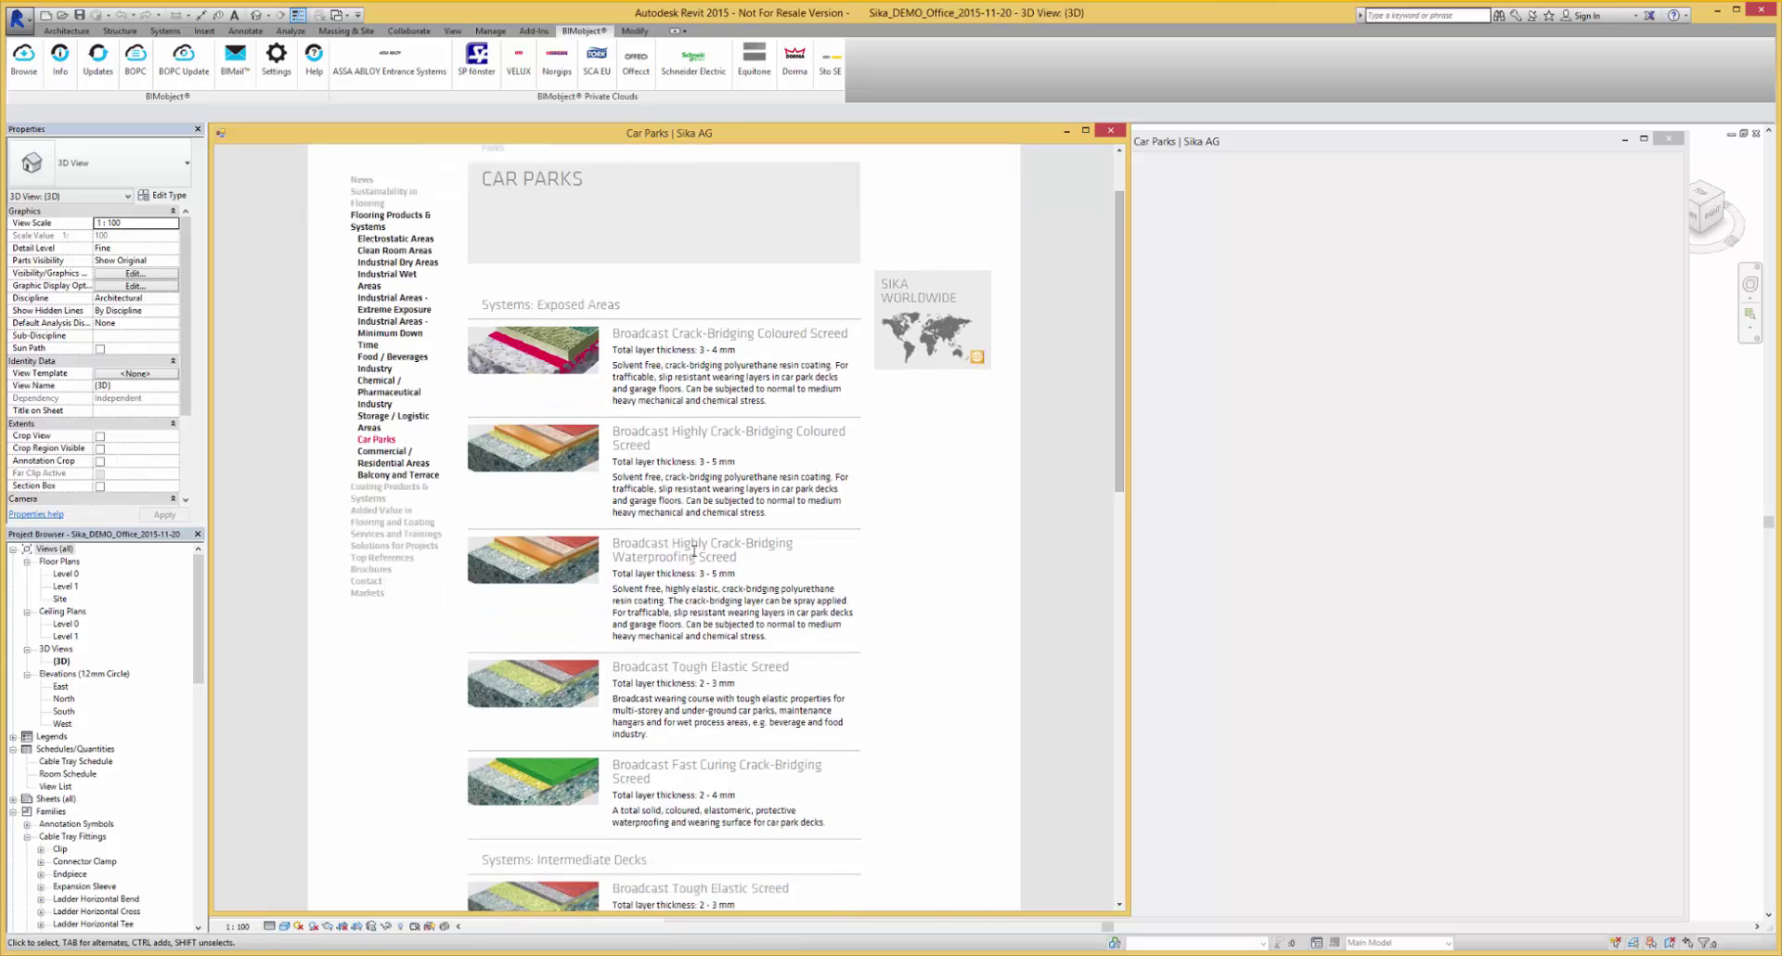
scroll(836, 557, "down", 2)
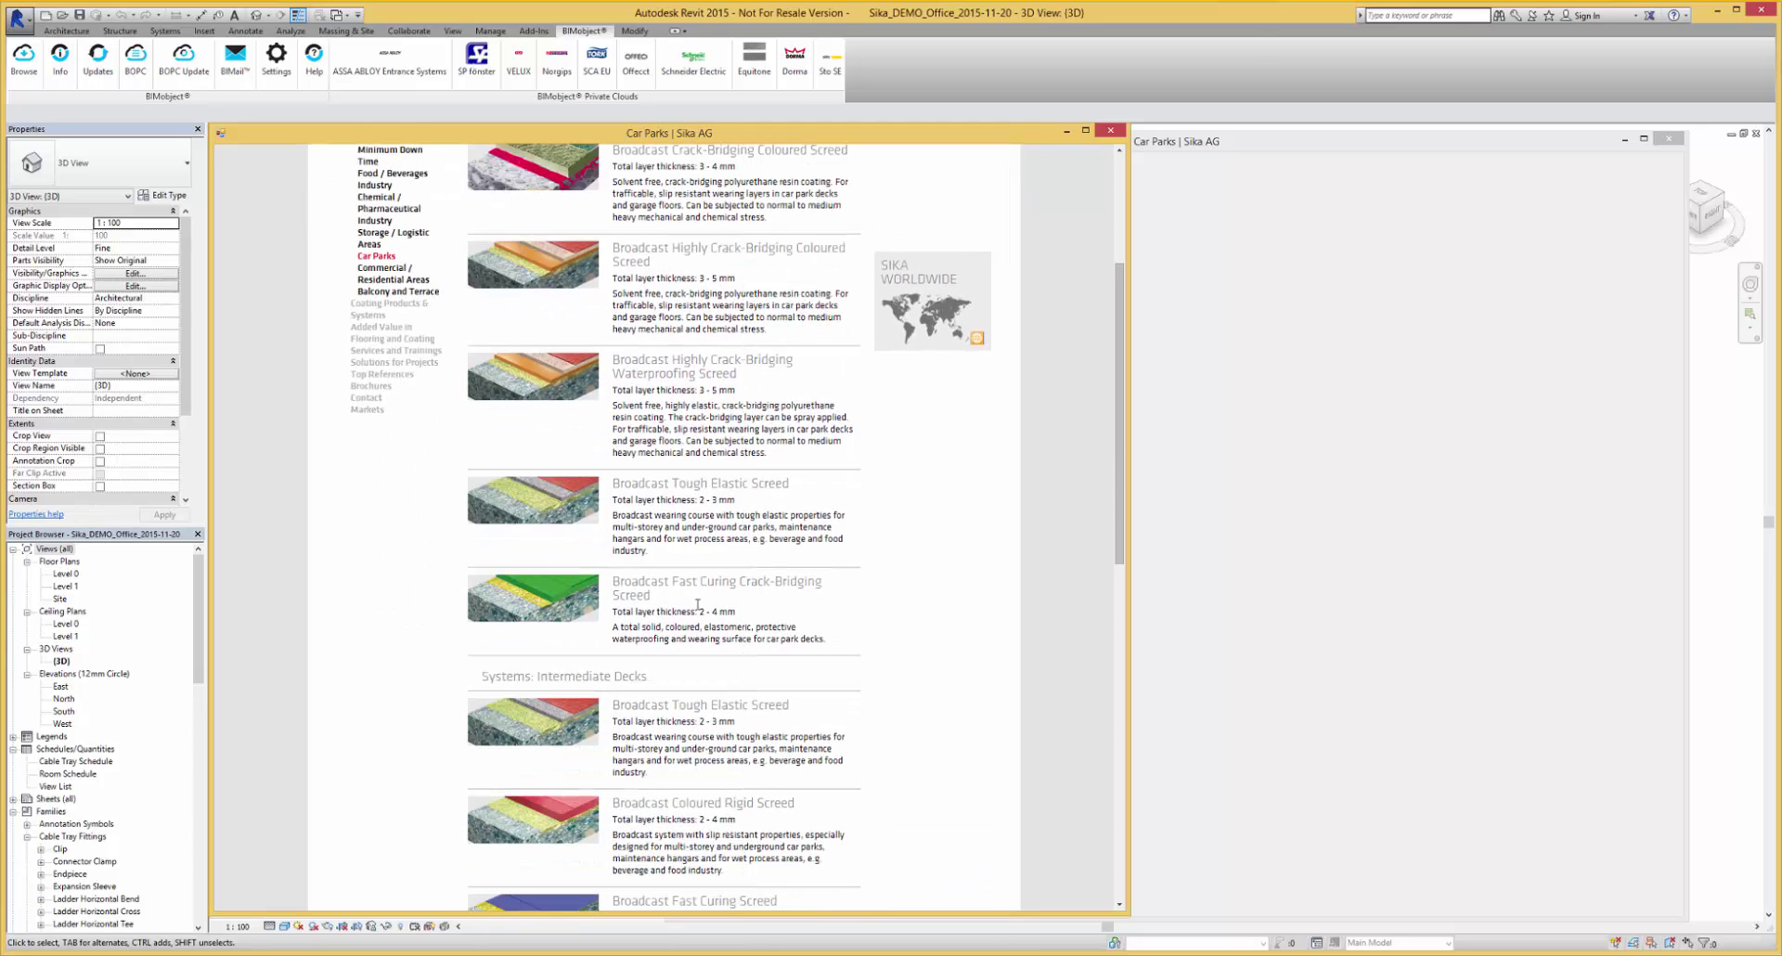
scroll(1121, 520, "down", 3)
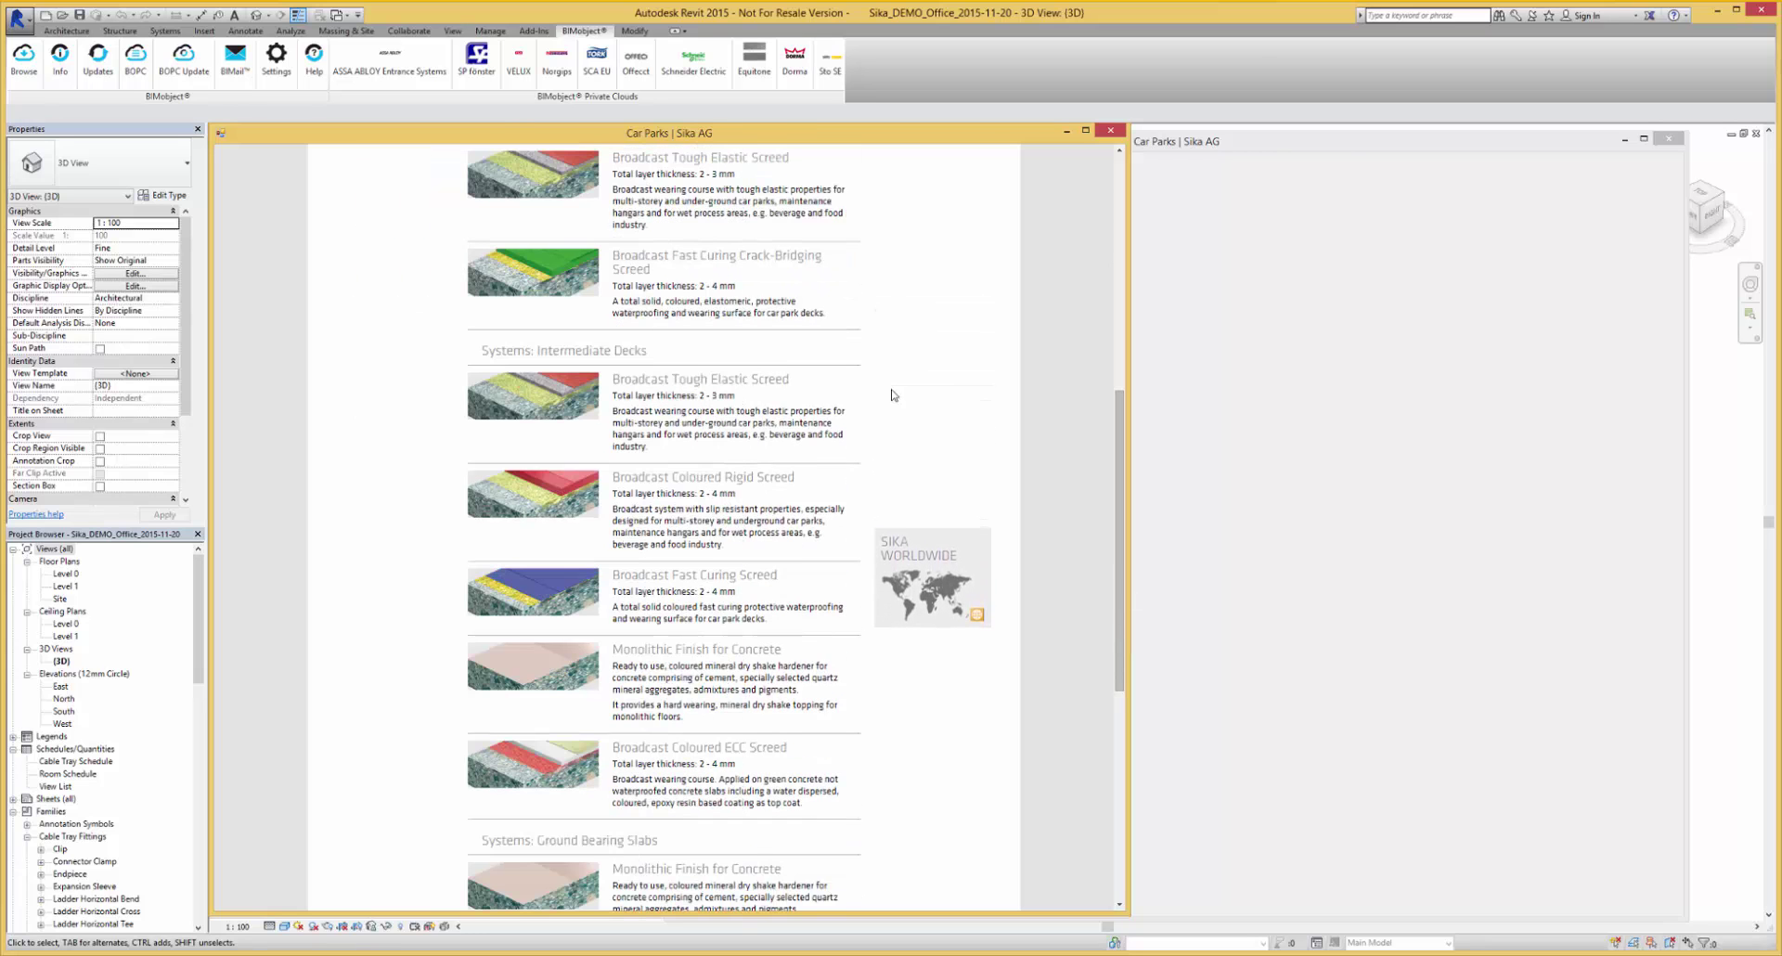
Review MultiDur EB-24's related items, classification and regions, then download its Revit file
left_click(1110, 132)
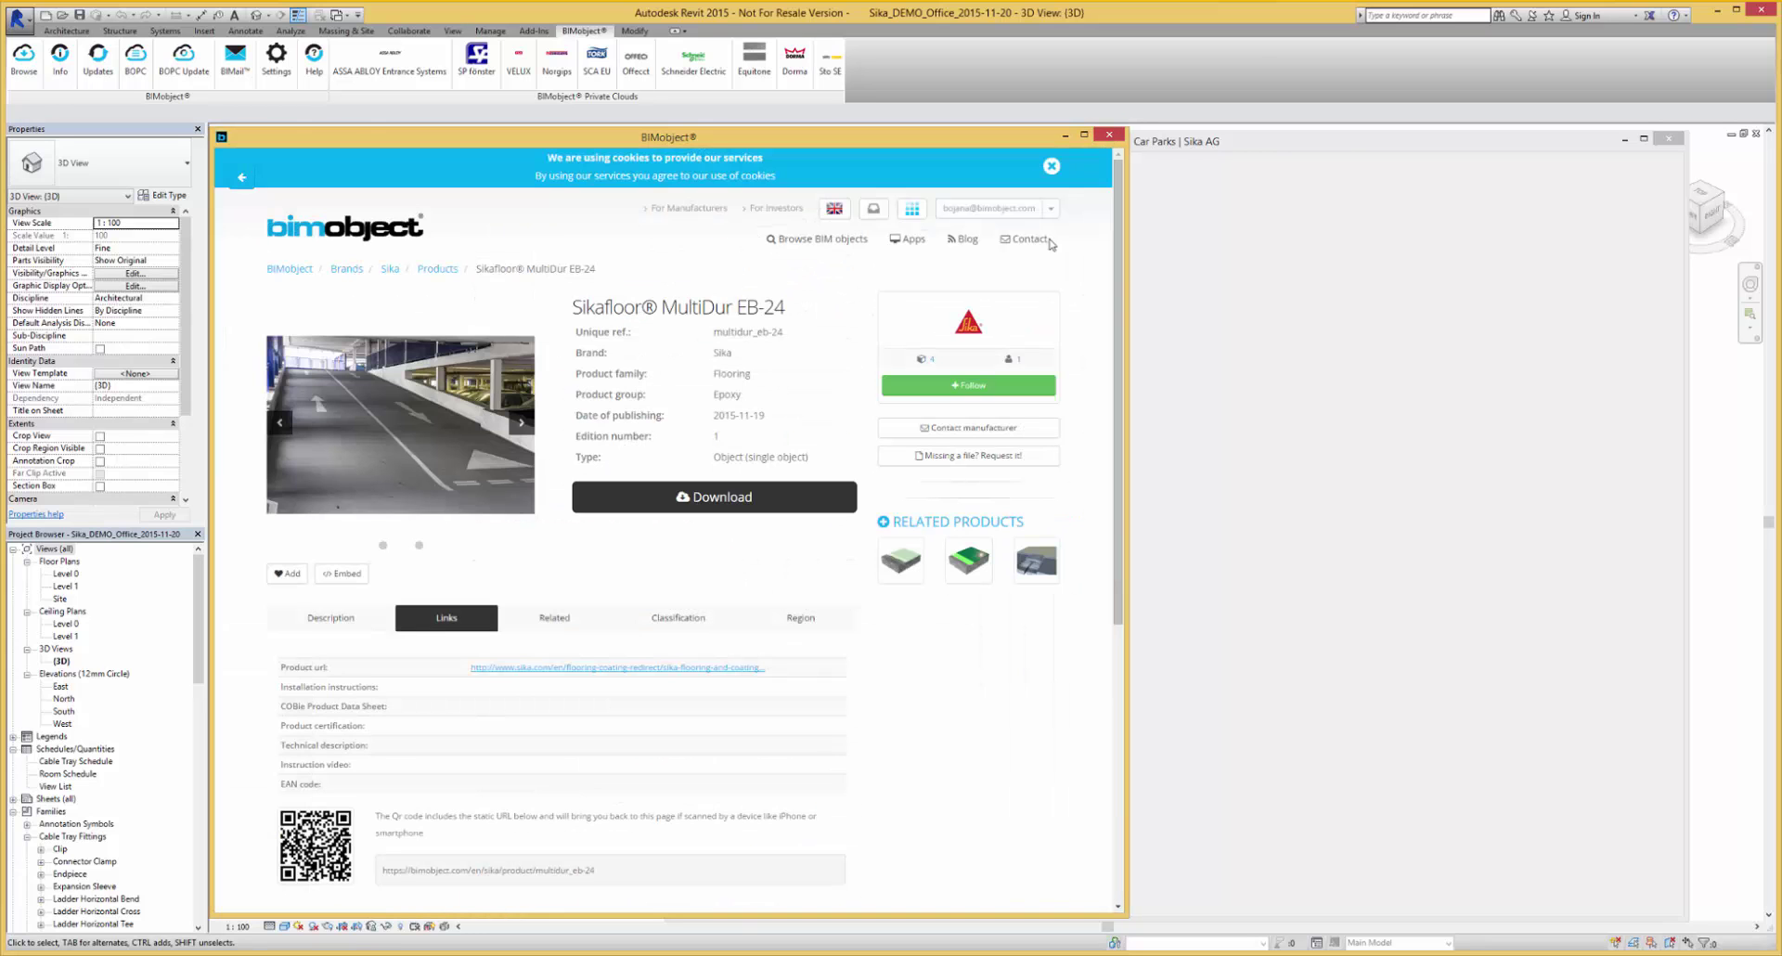
left_click(570, 618)
left_click(670, 620)
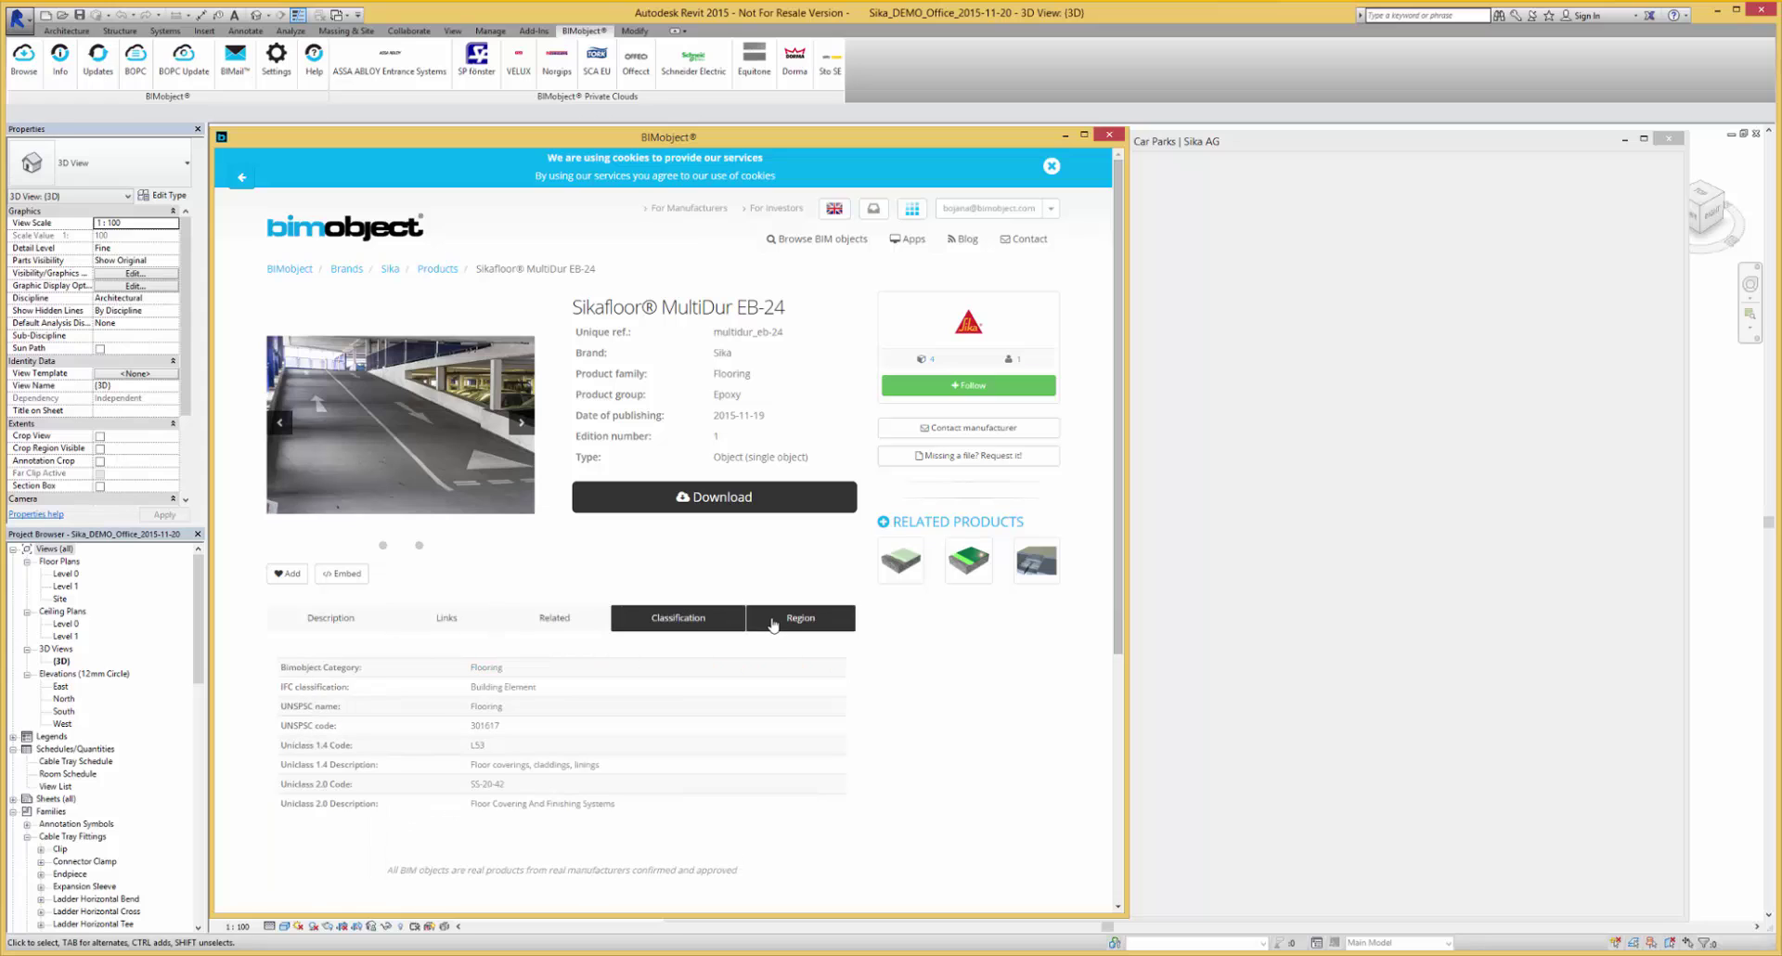
left_click(785, 624)
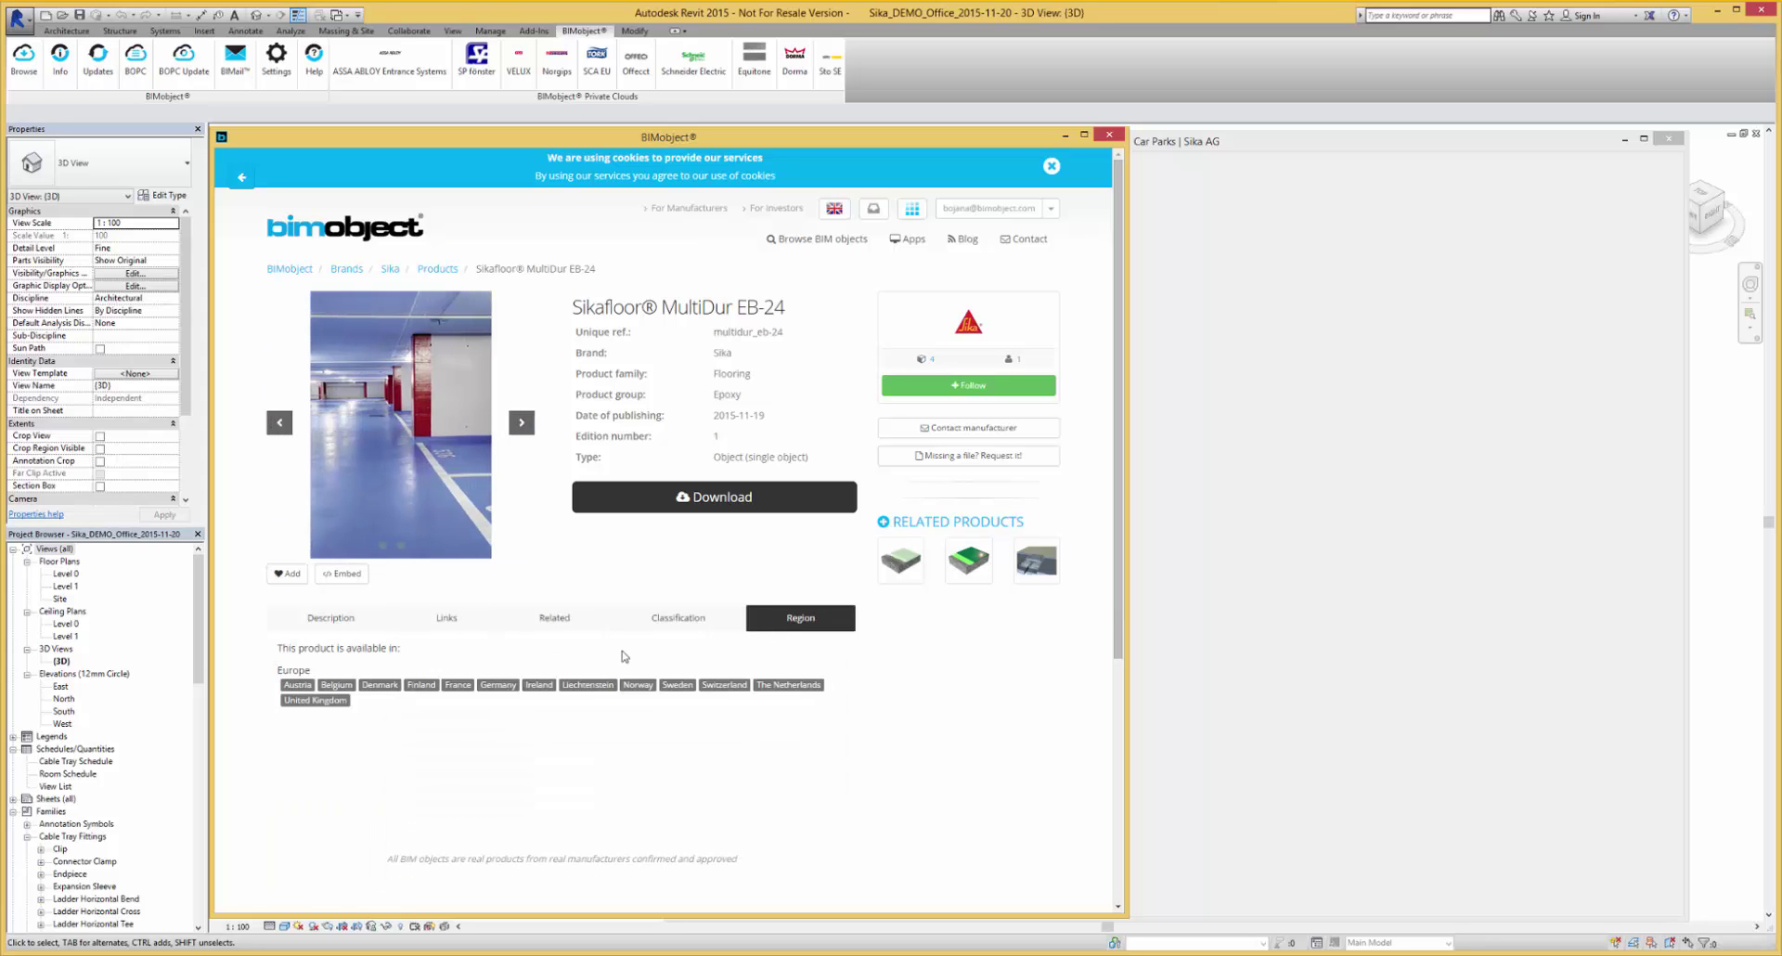
left_click_drag(391, 648, 400, 648)
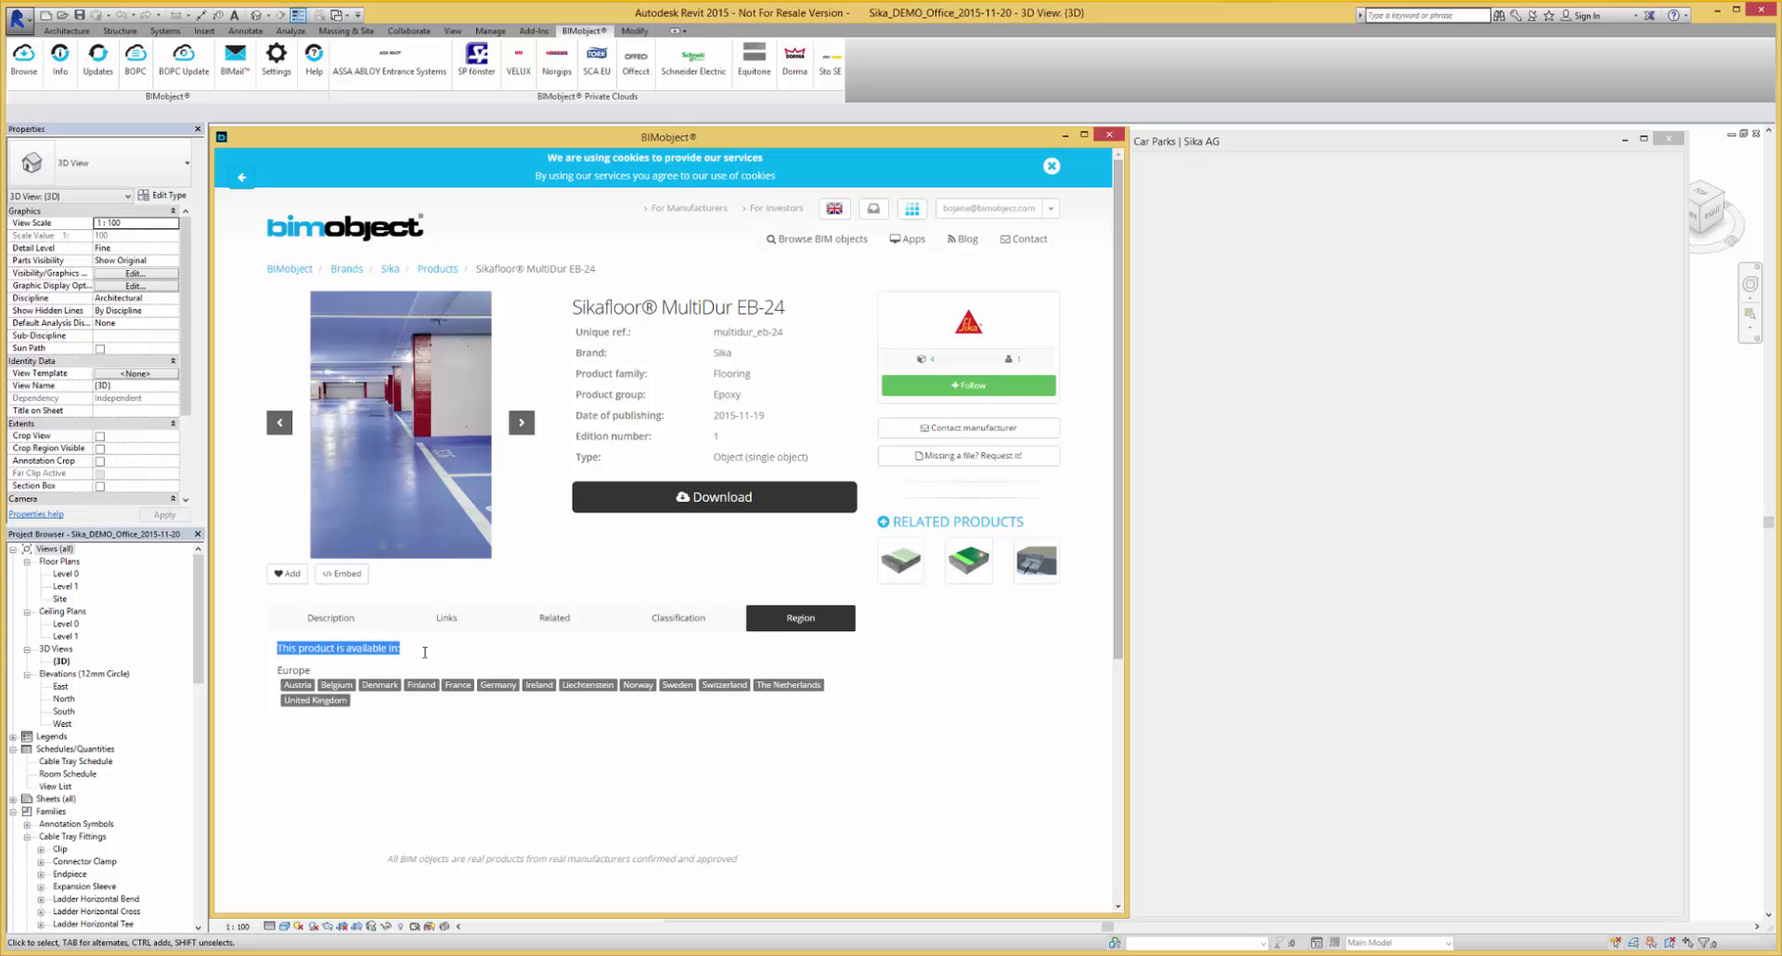
left_click(714, 502)
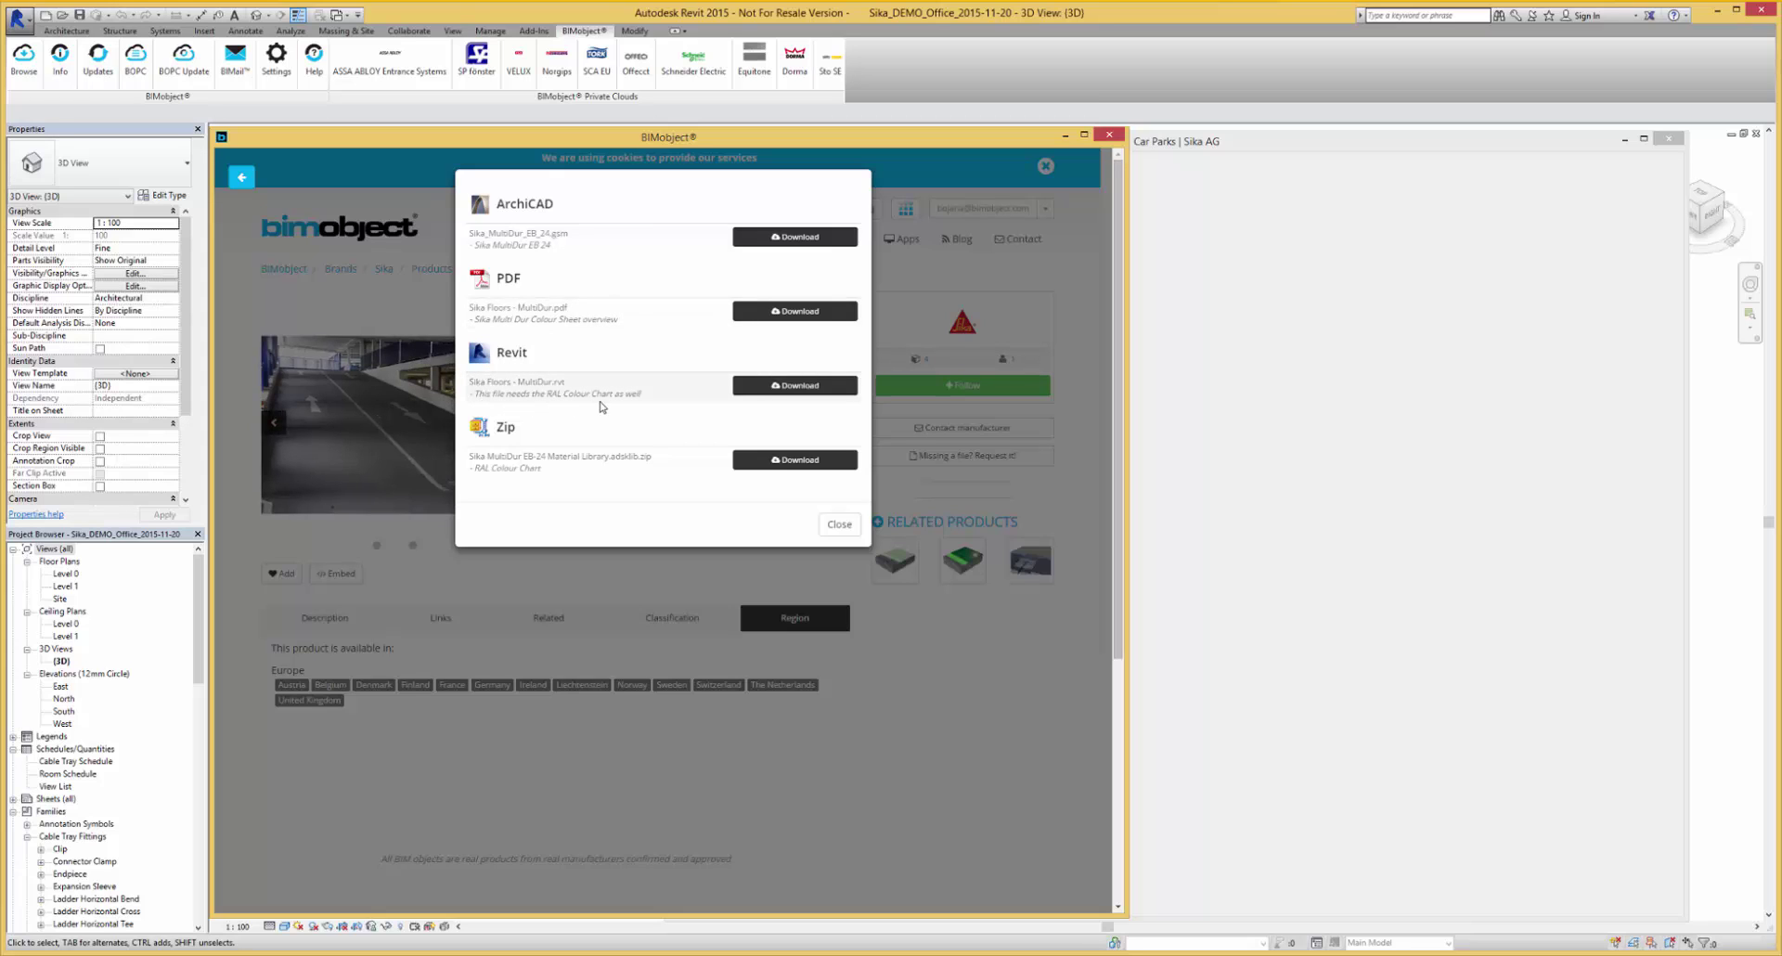
left_click(792, 386)
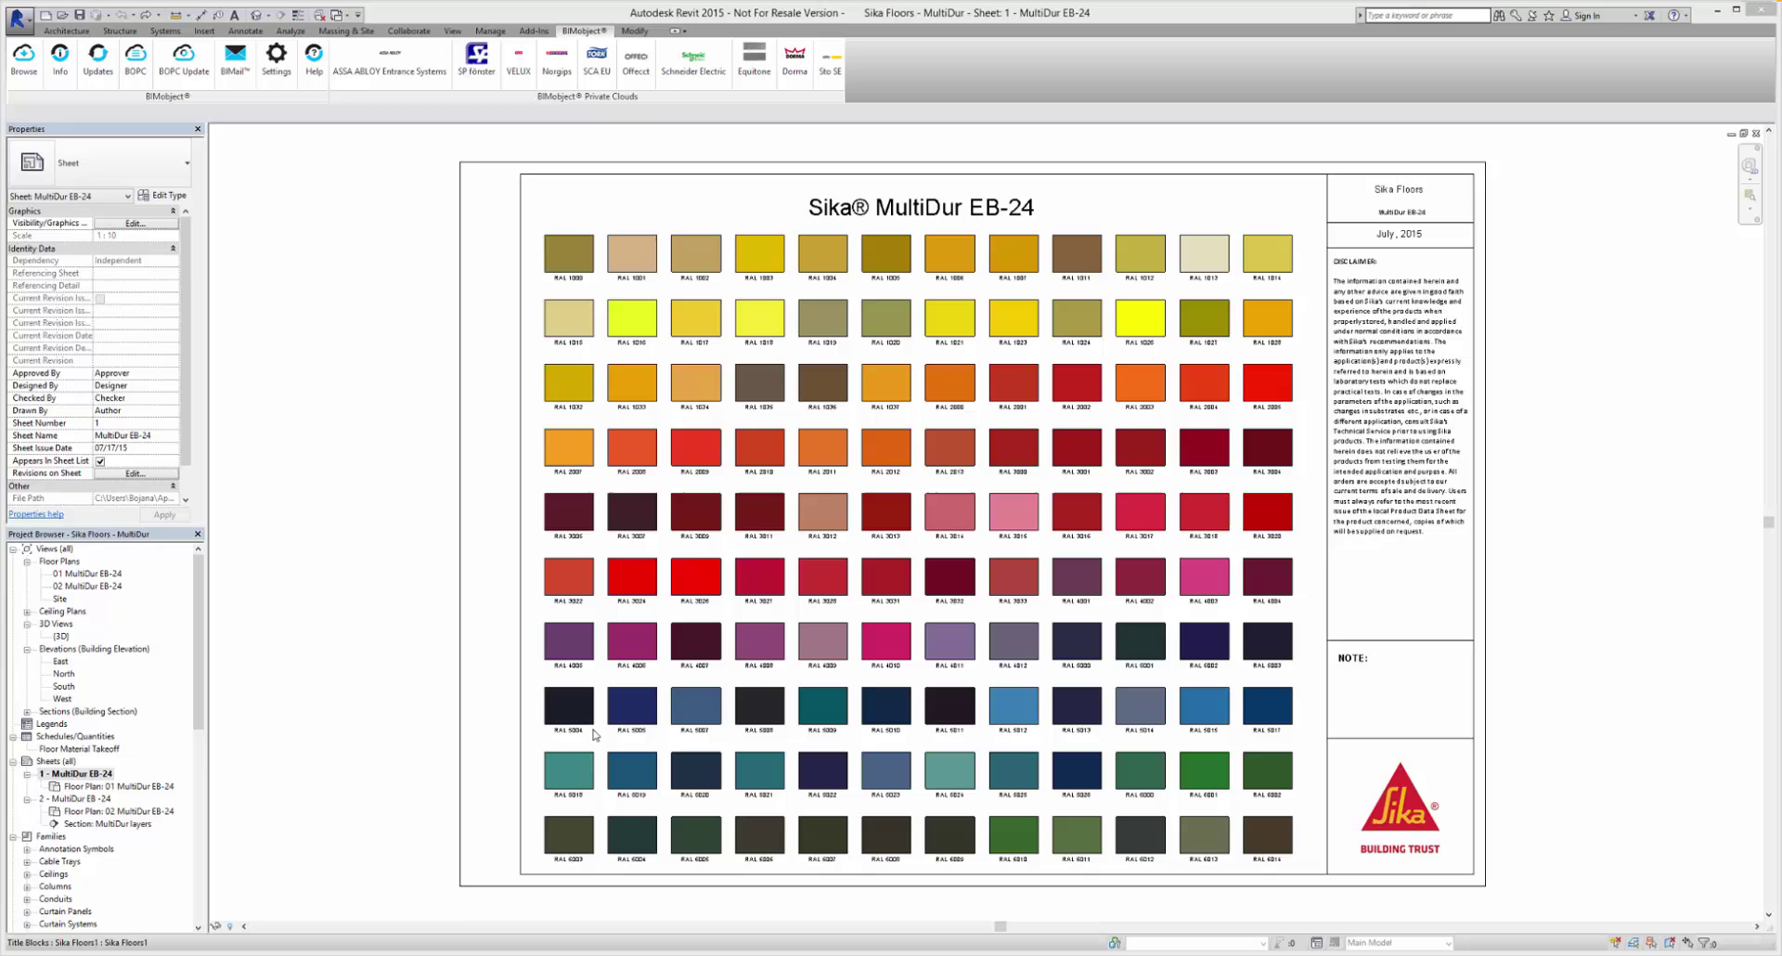
Open MultiDur EB-24 sheet 2 in thin lines and pan across its two layer build-ups
double_click(94, 798)
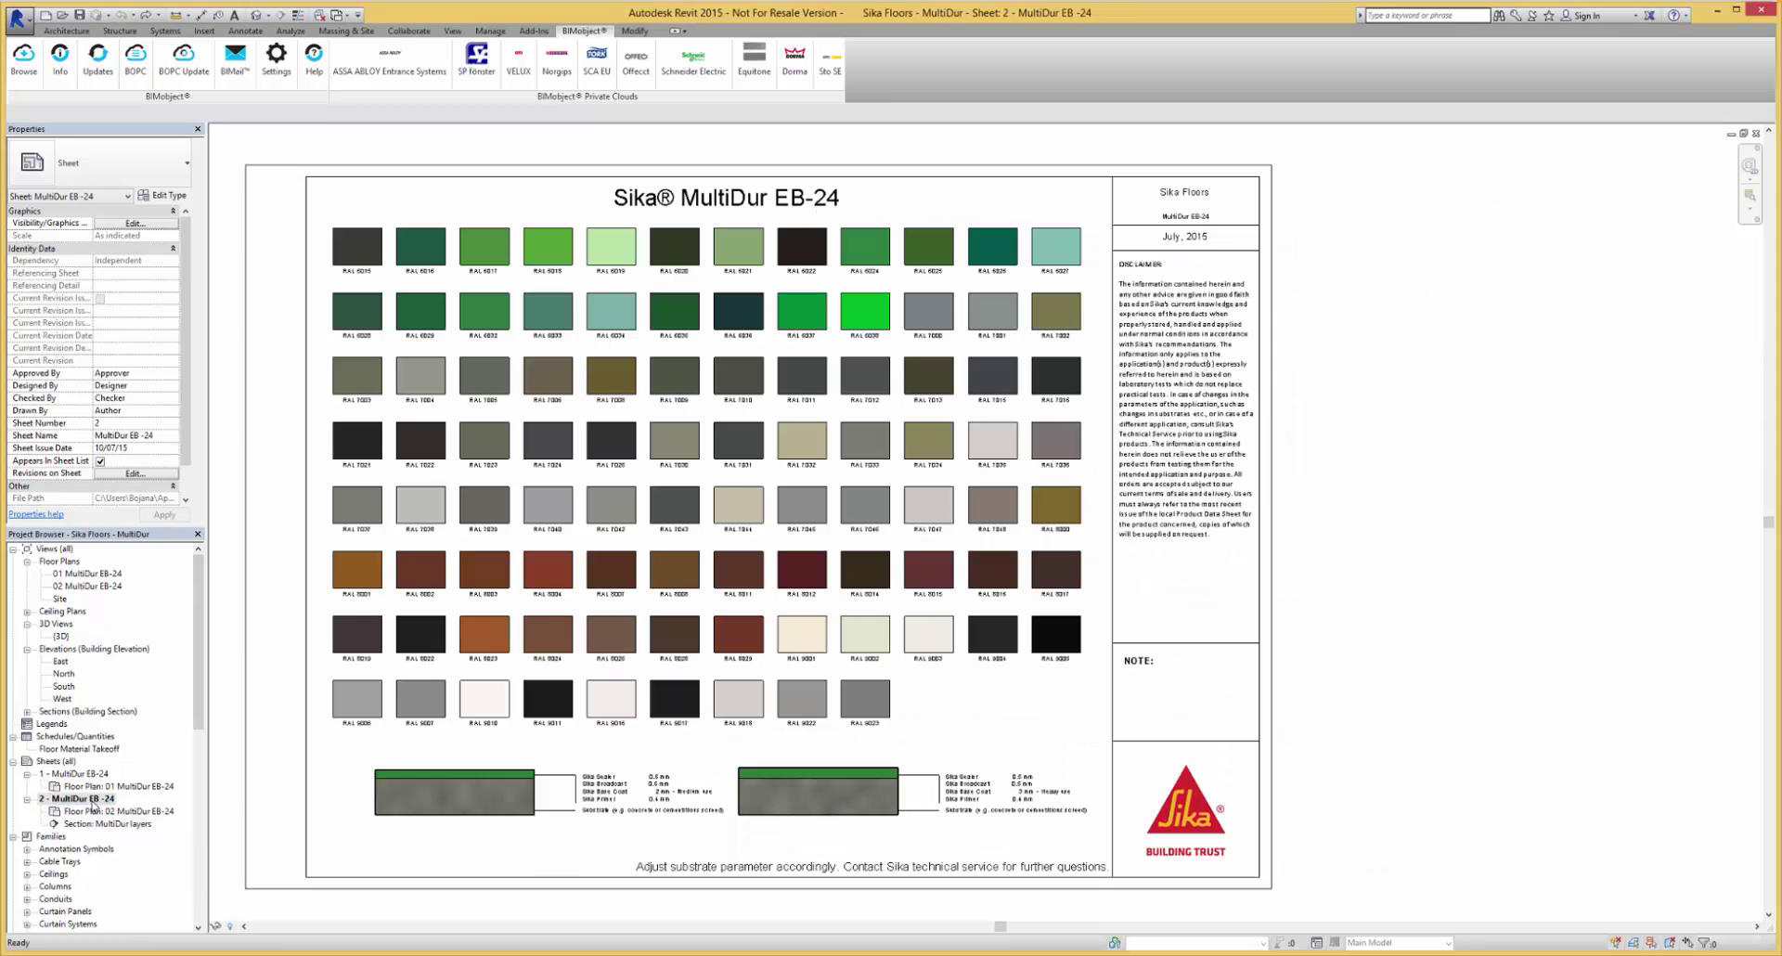
scroll(408, 828, "up", 6)
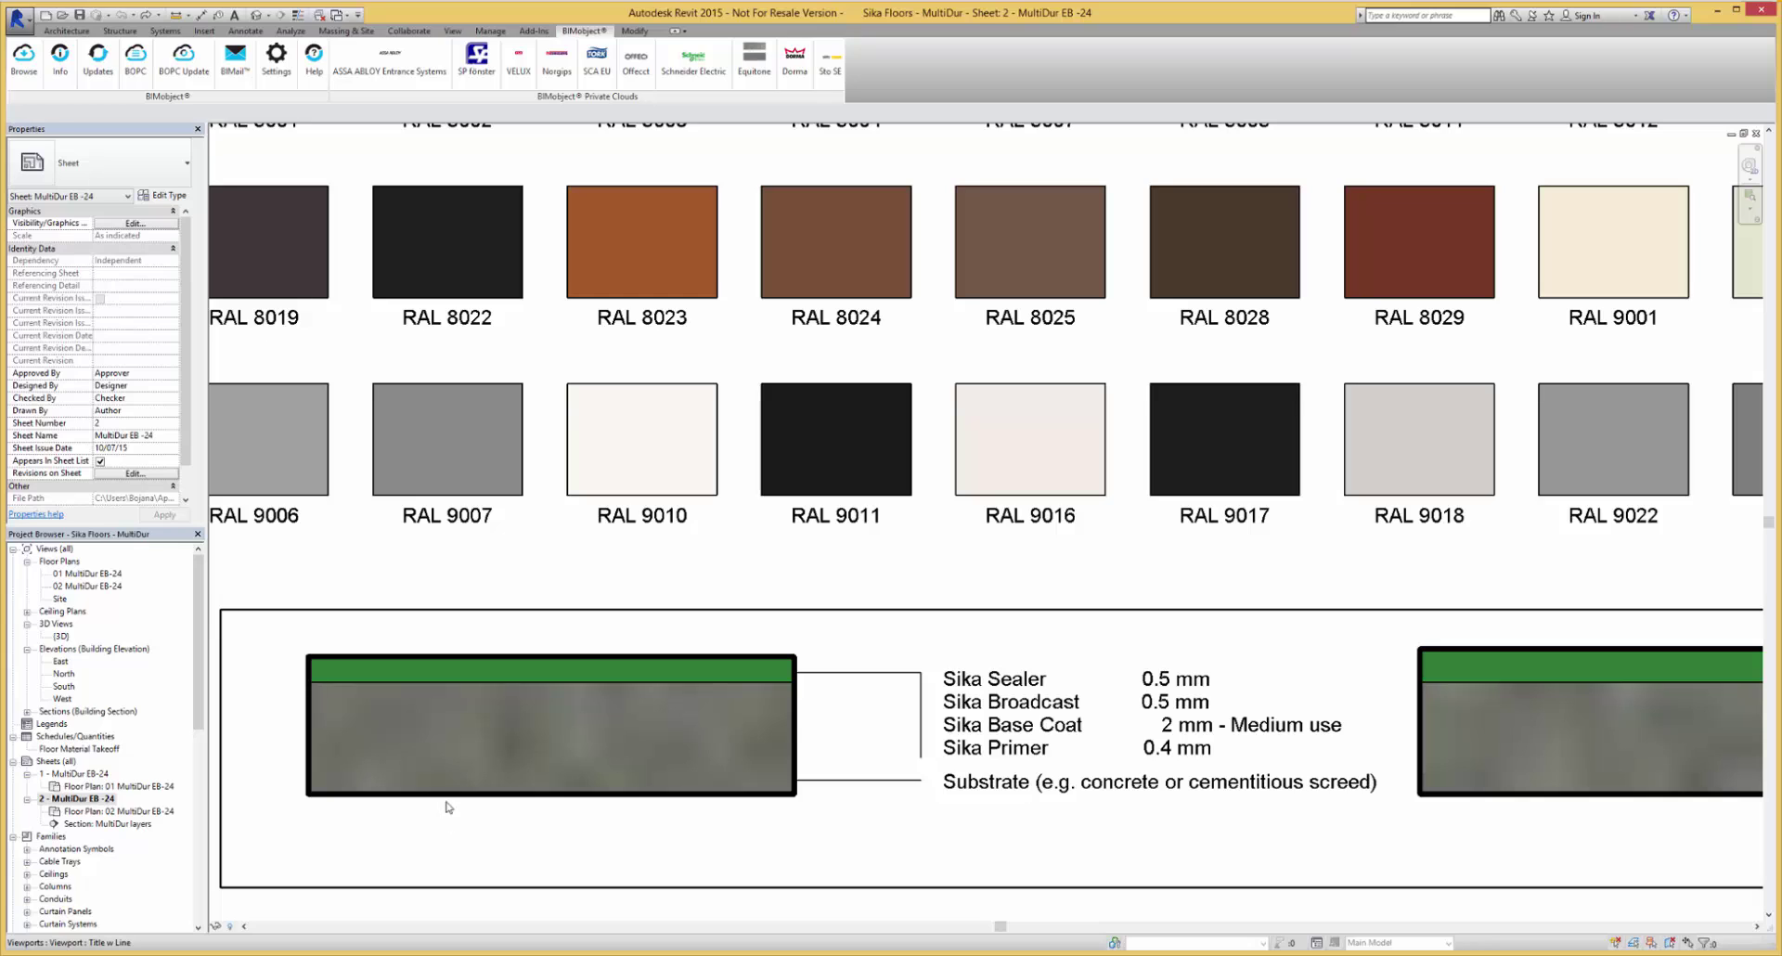
left_click(299, 19)
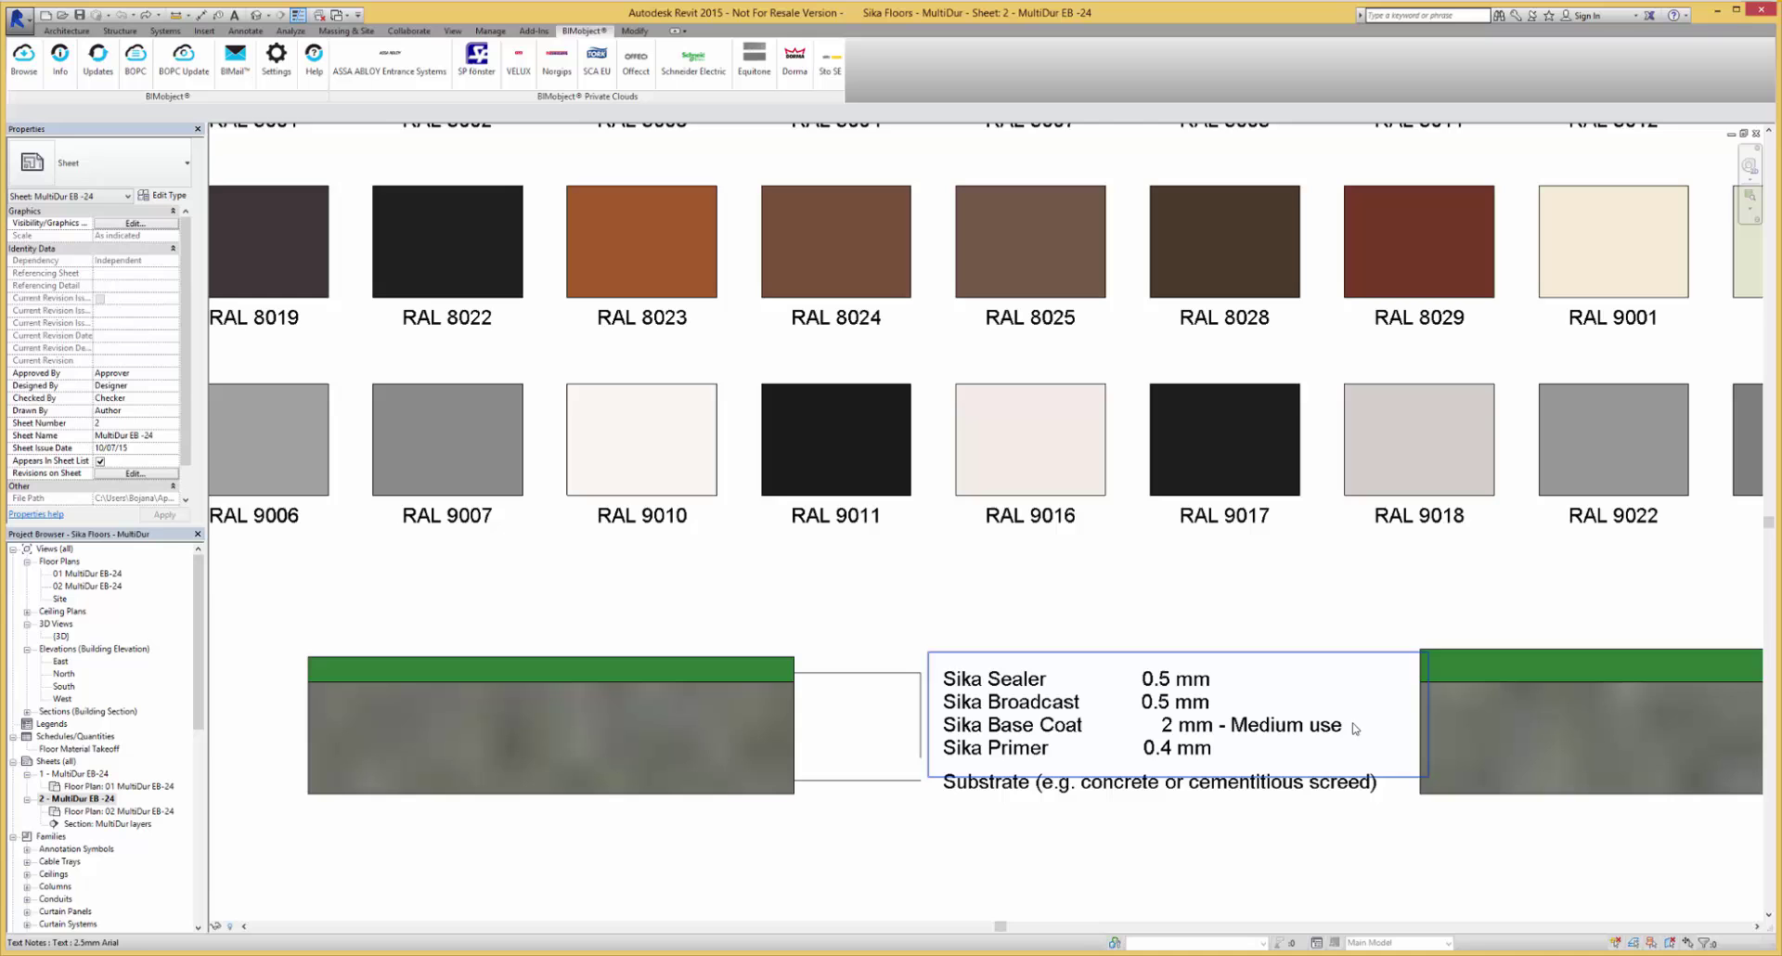
middle_click_drag(1511, 725, 769, 755)
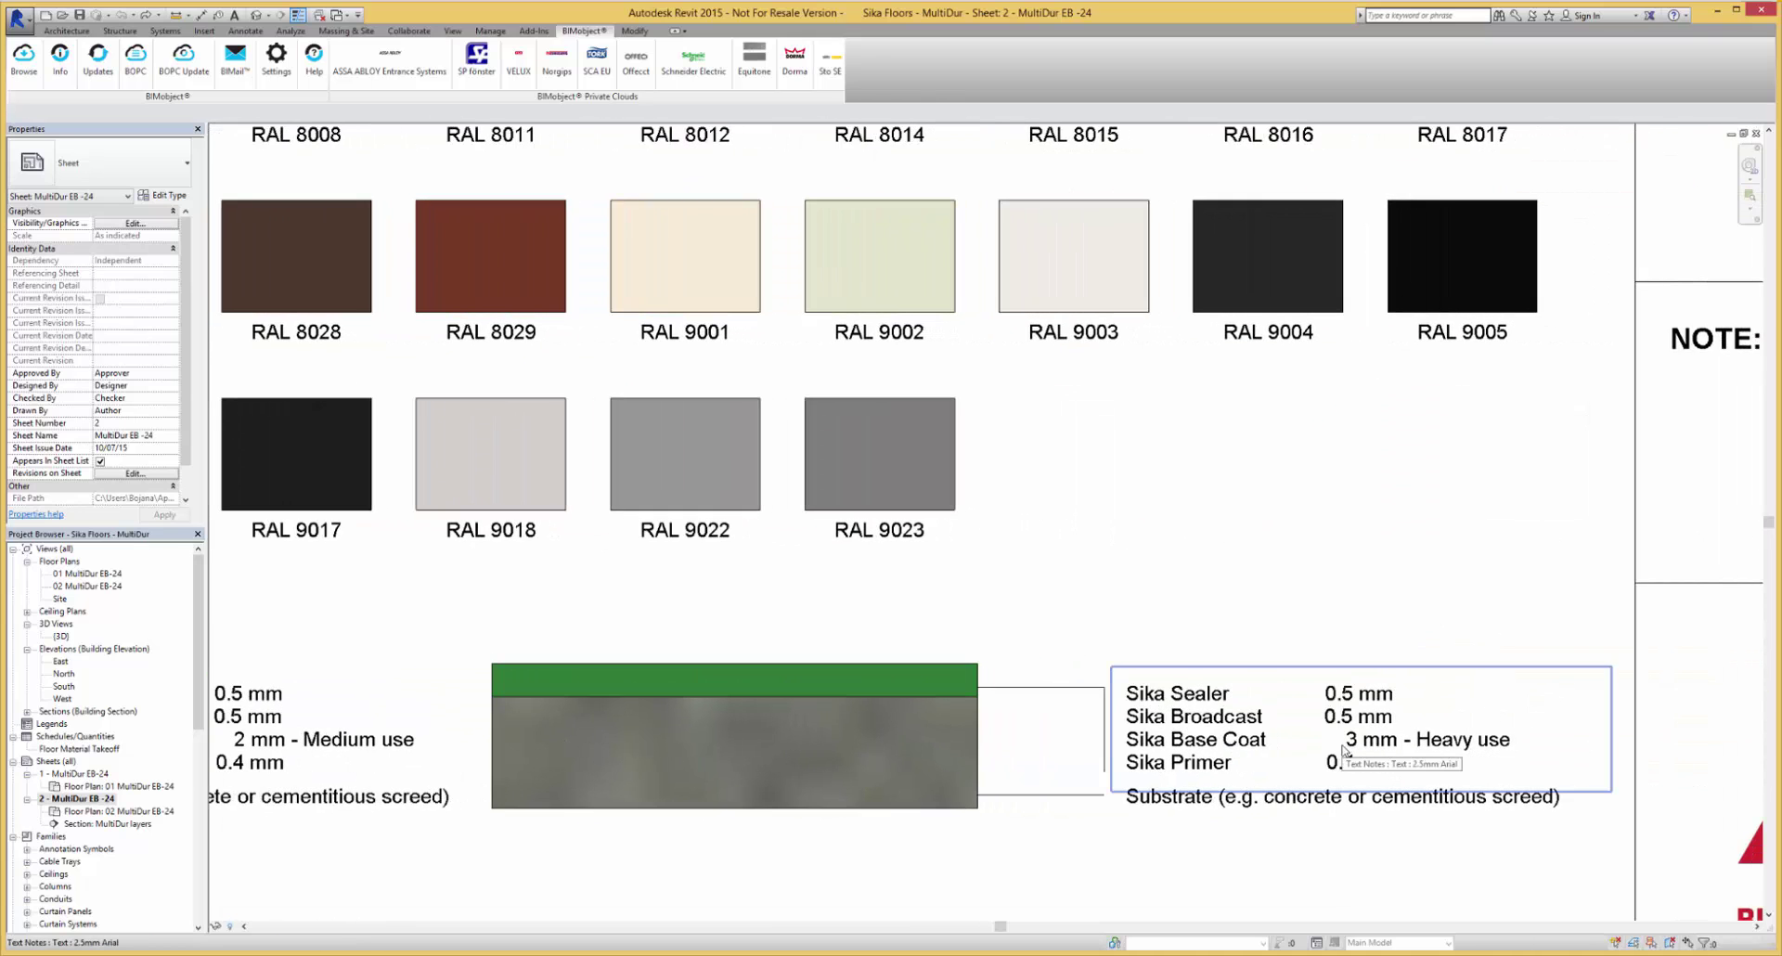
left_click(913, 707)
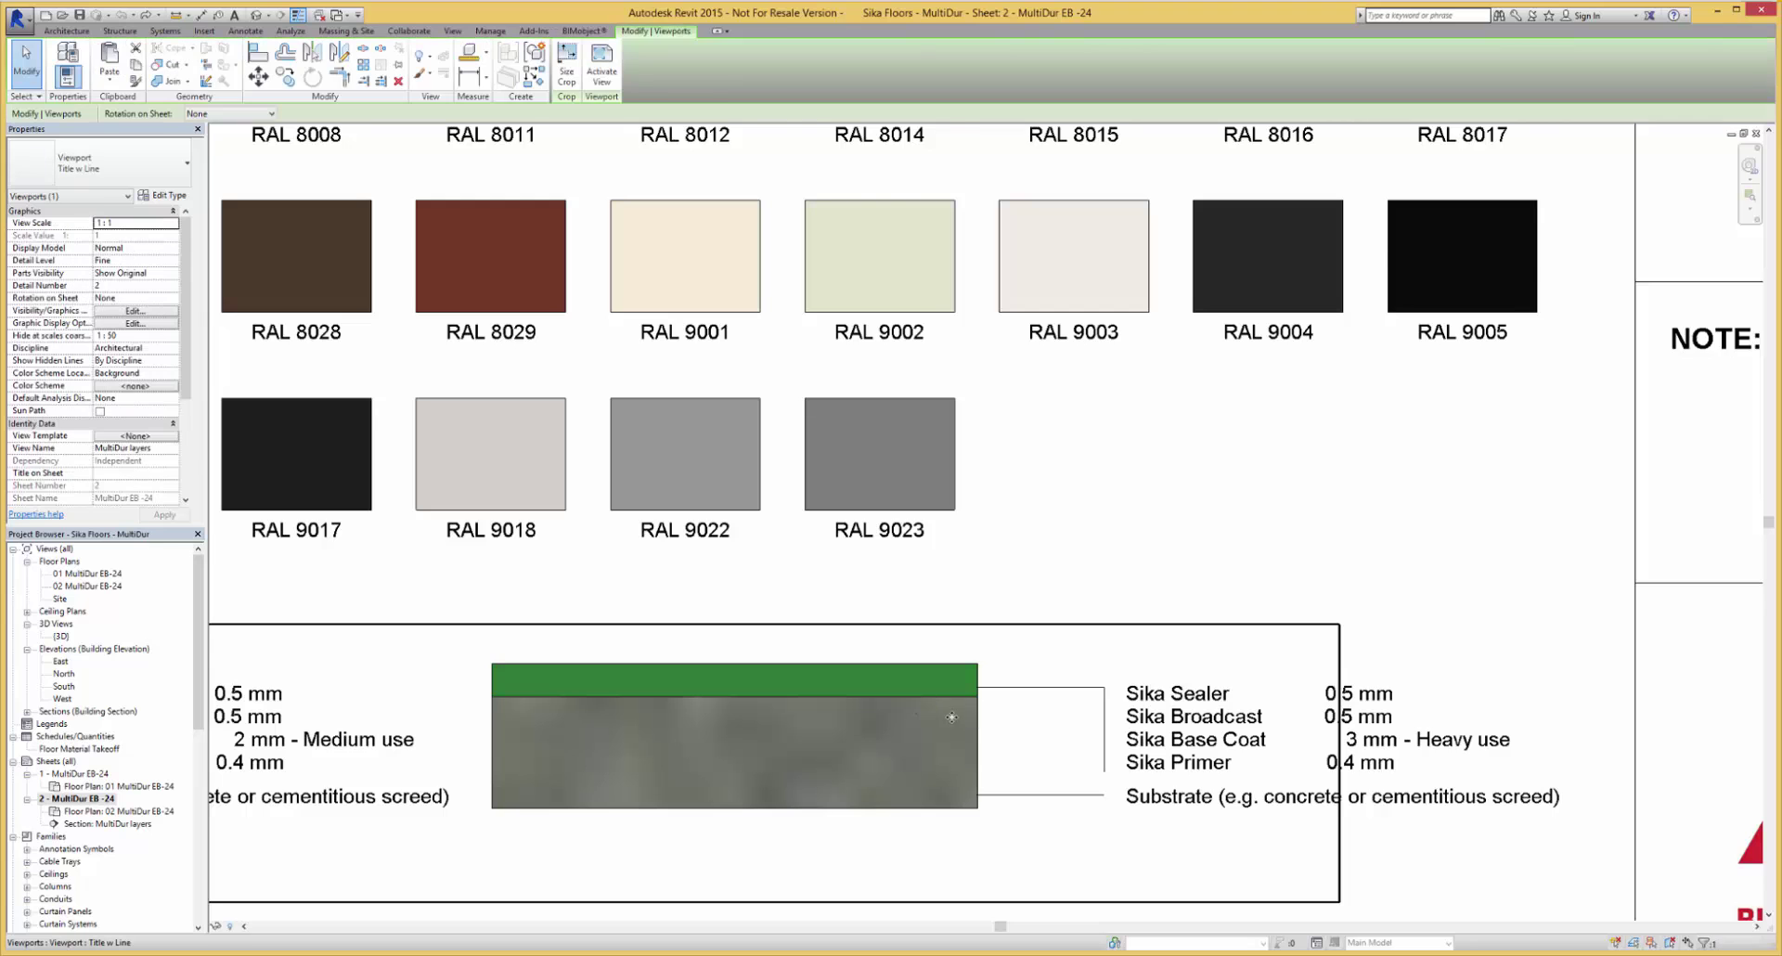
scroll(956, 717, "down", 4)
middle_click_drag(891, 723, 973, 735)
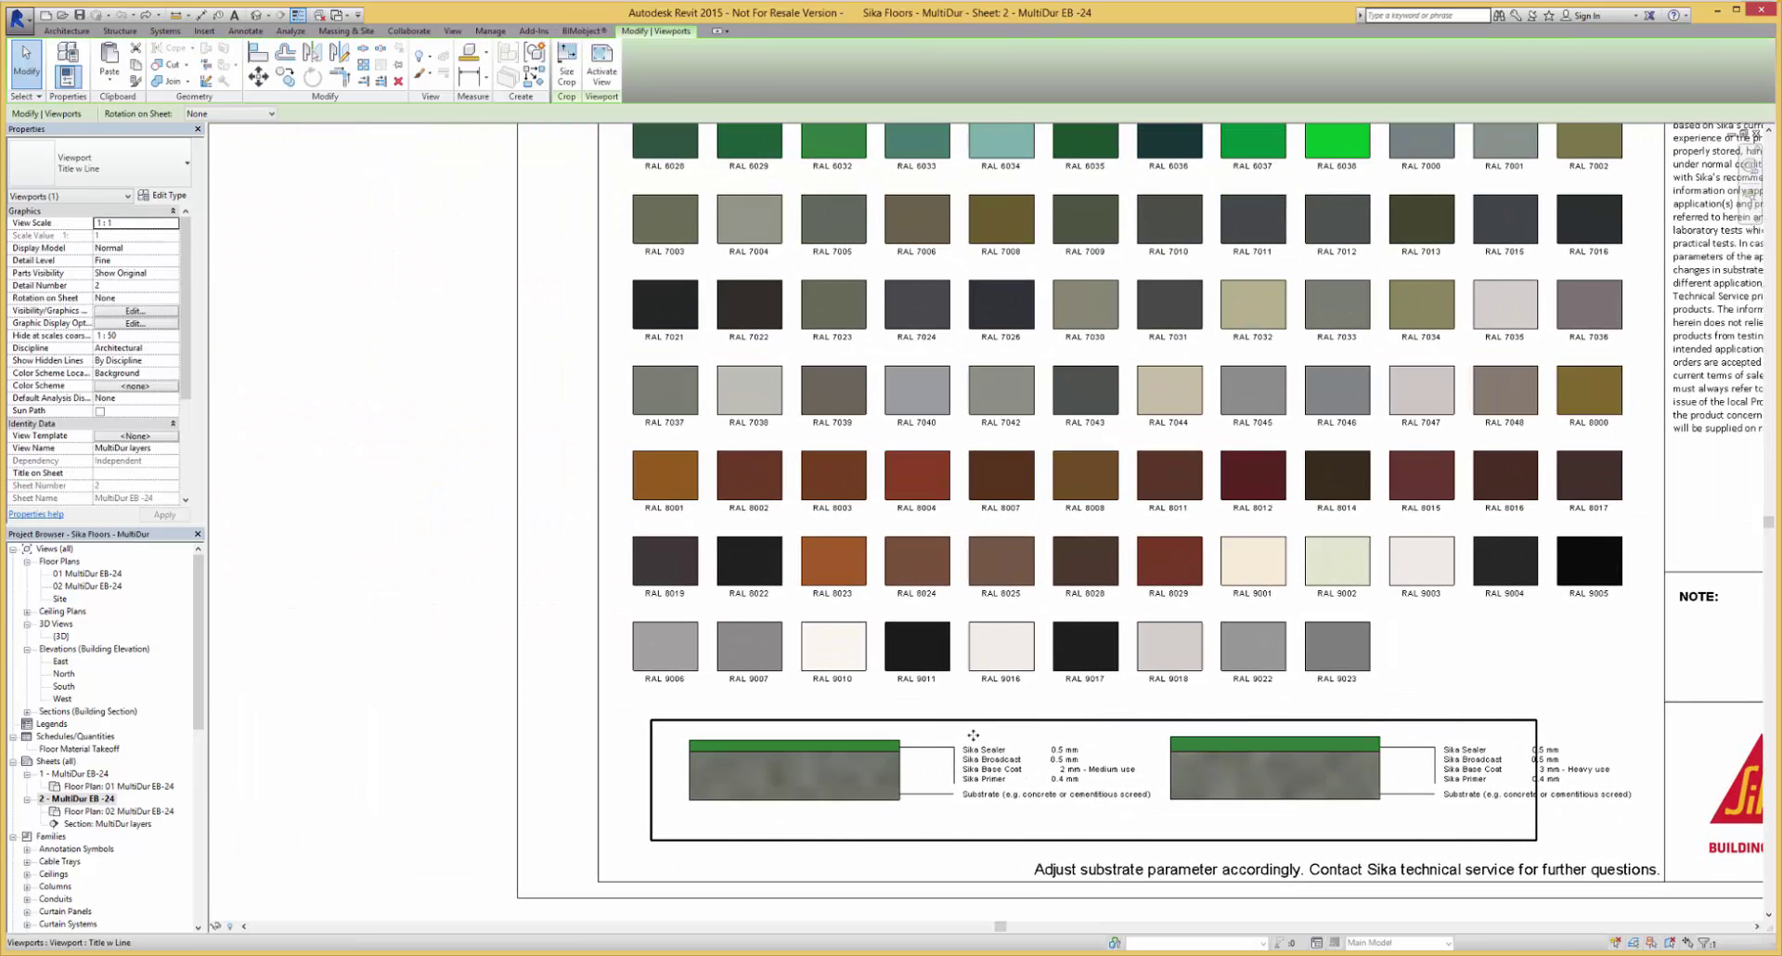
Activate the left layer viewport, select its floor and open MultiDur-layers 1's structure assembly
right_click(913, 729)
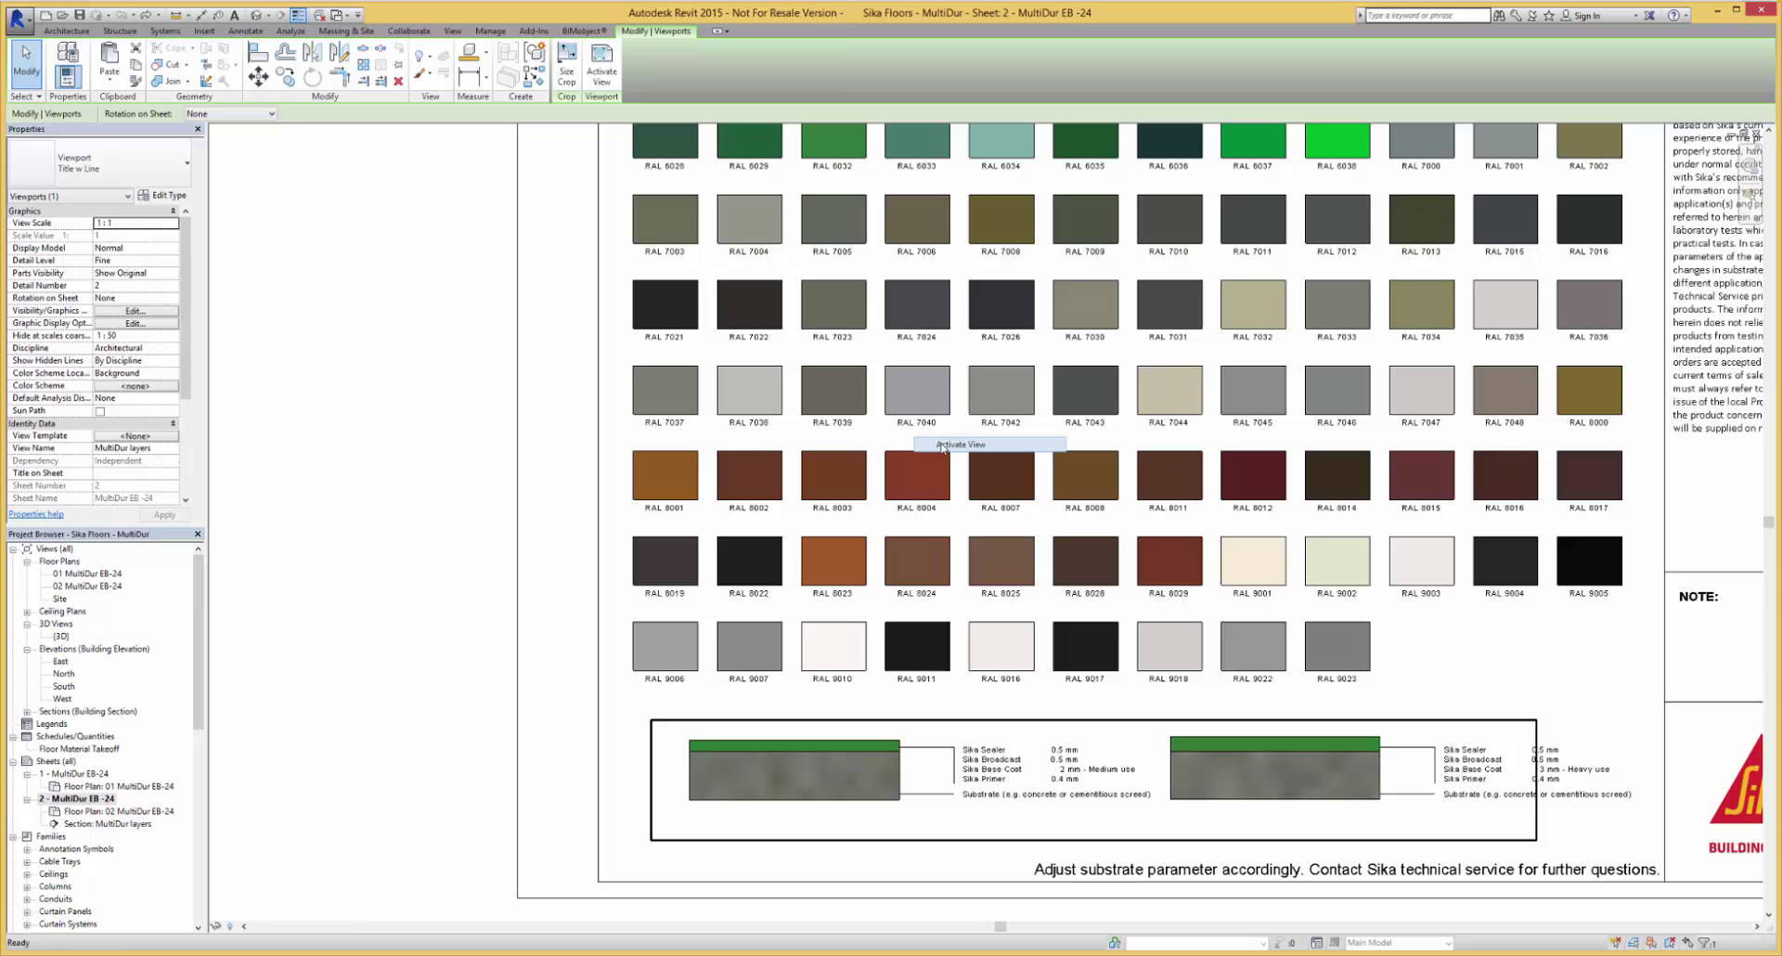
left_click(937, 446)
left_click(848, 745)
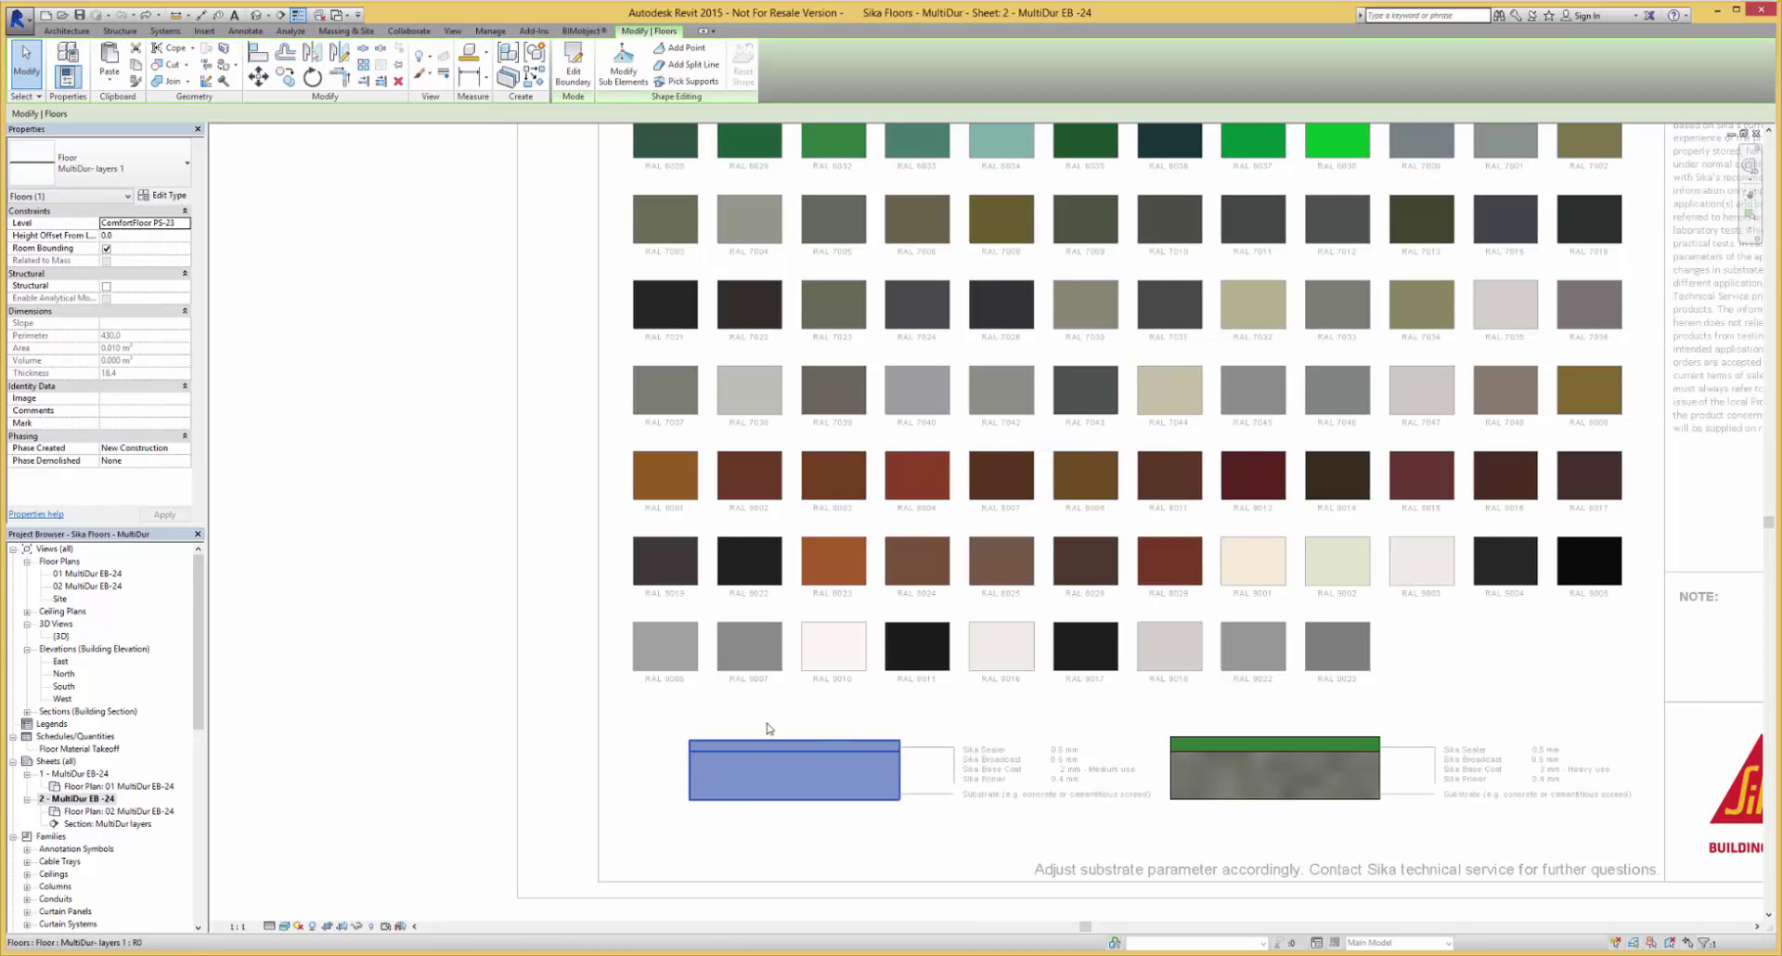
left_click(166, 195)
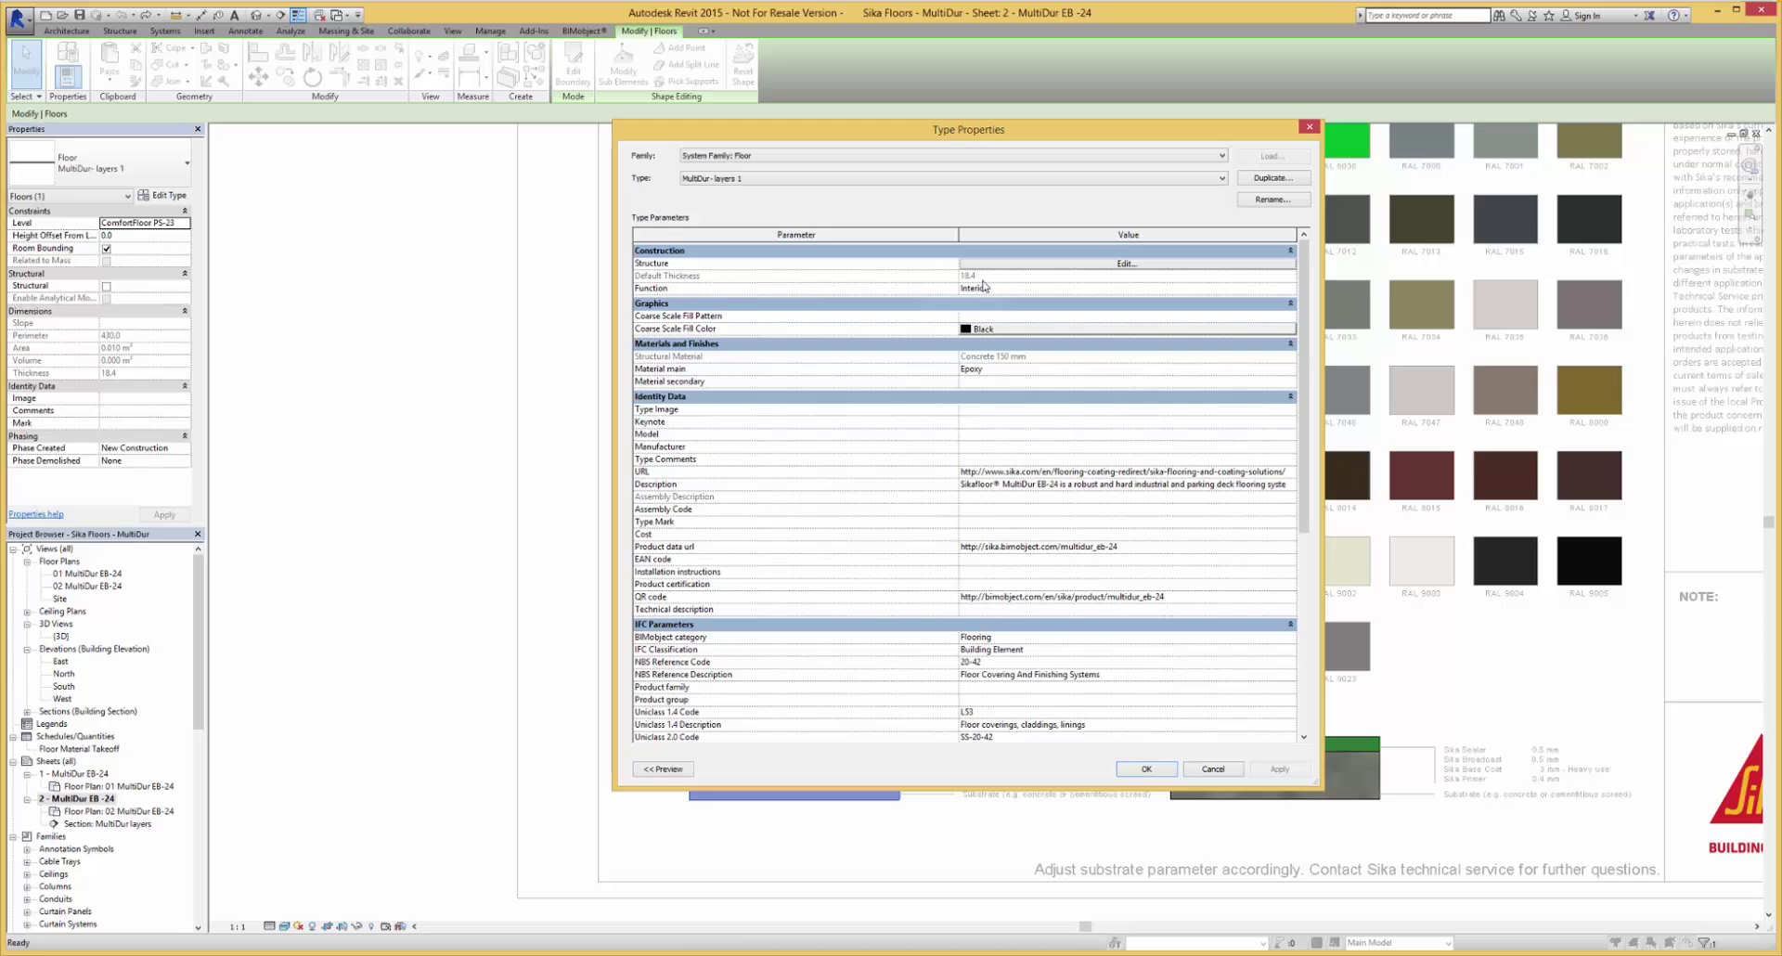
mouse_move(1300, 316)
left_mouse_down()
mouse_move(1322, 516)
mouse_move(1307, 297)
mouse_move(1186, 287)
left_mouse_up()
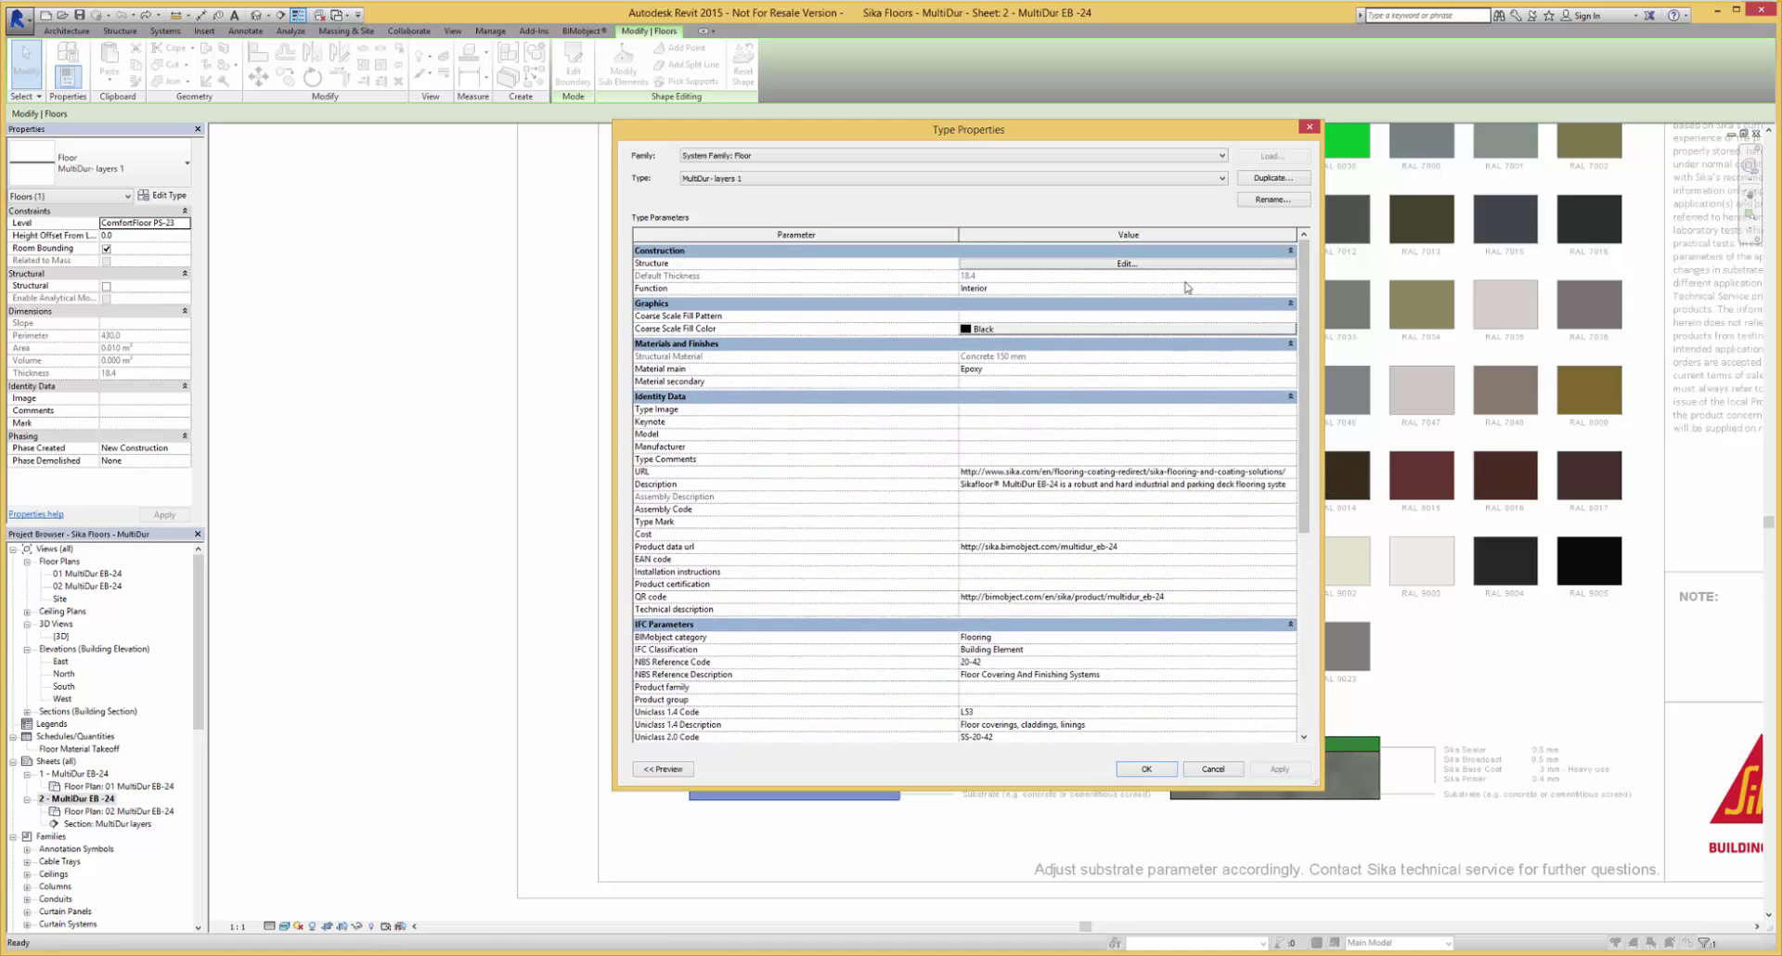
left_click(1123, 263)
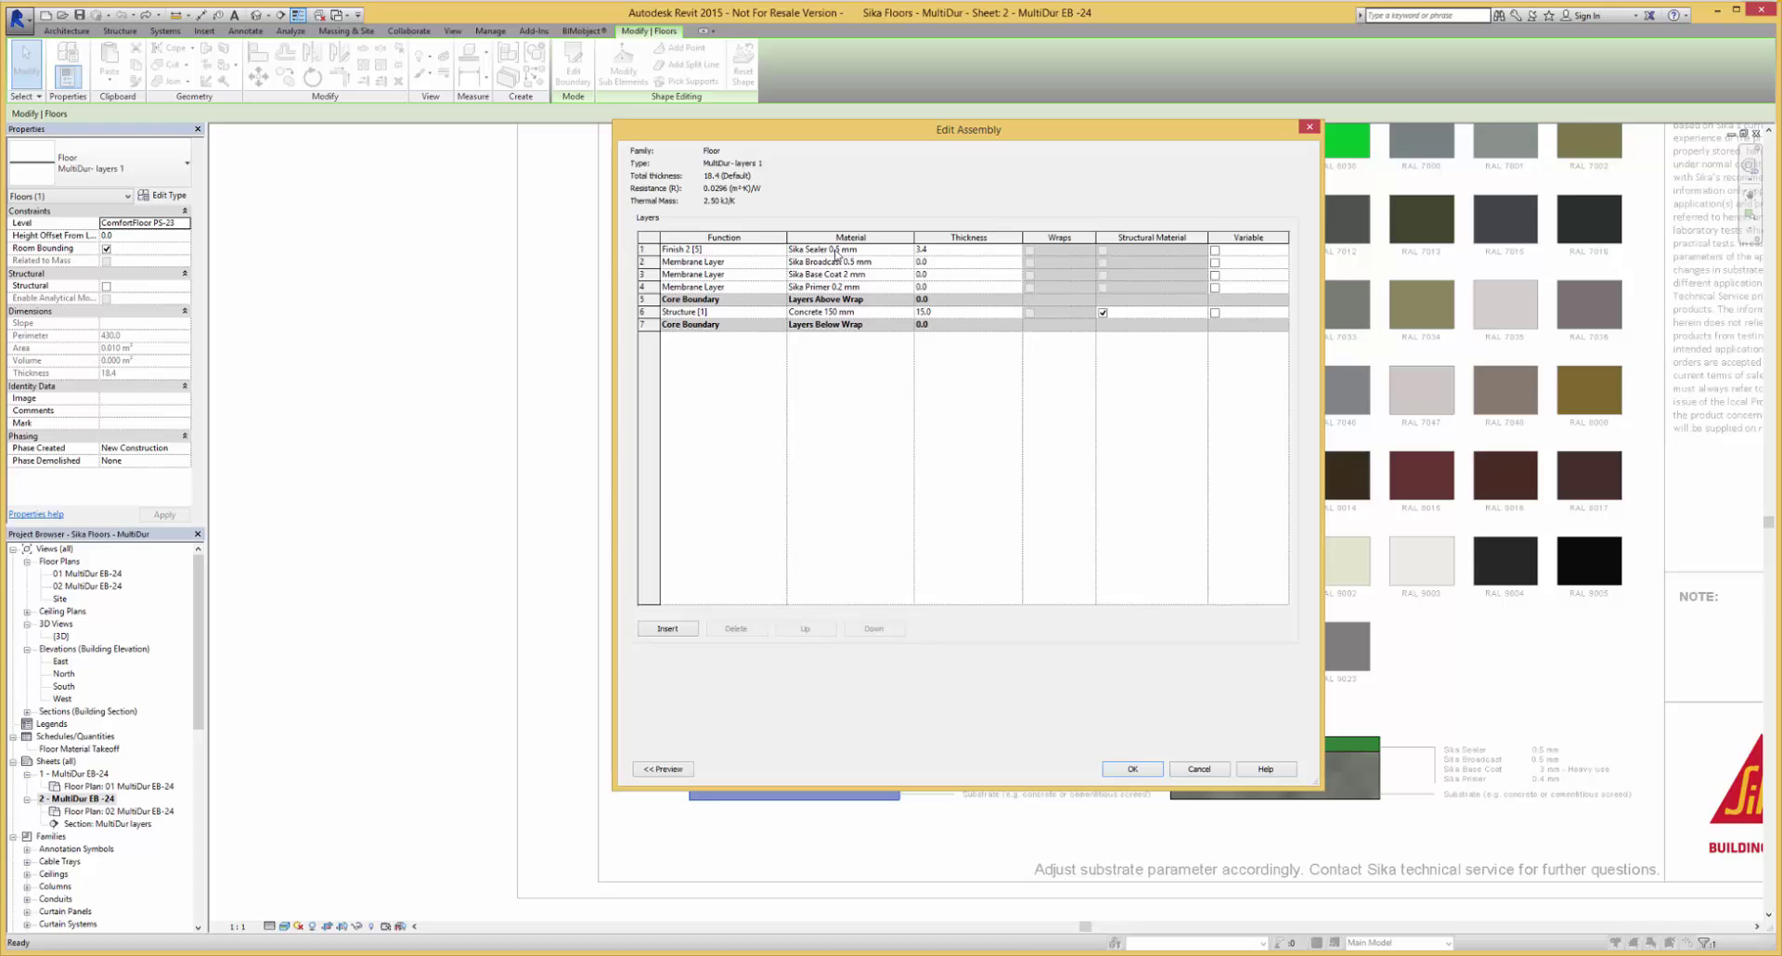
Set the Finish 2 layer material to Sika Young Olive and confirm all dialogs
left_click(875, 252)
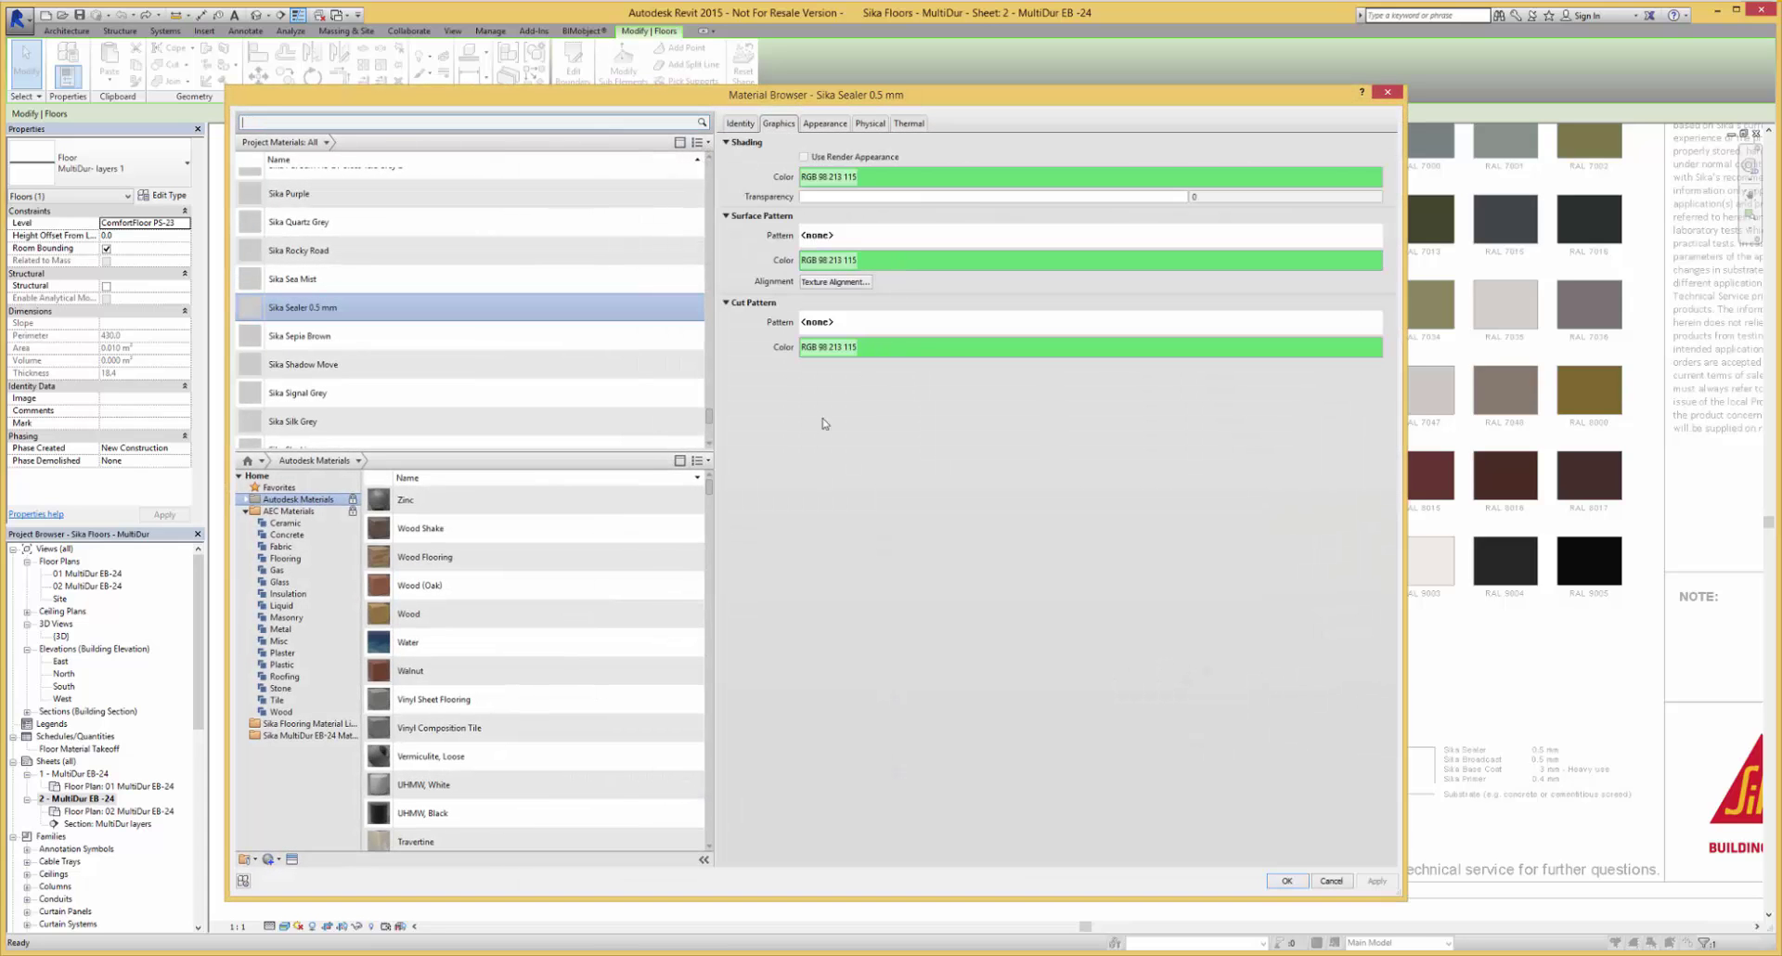
scroll(314, 270, "down", 5)
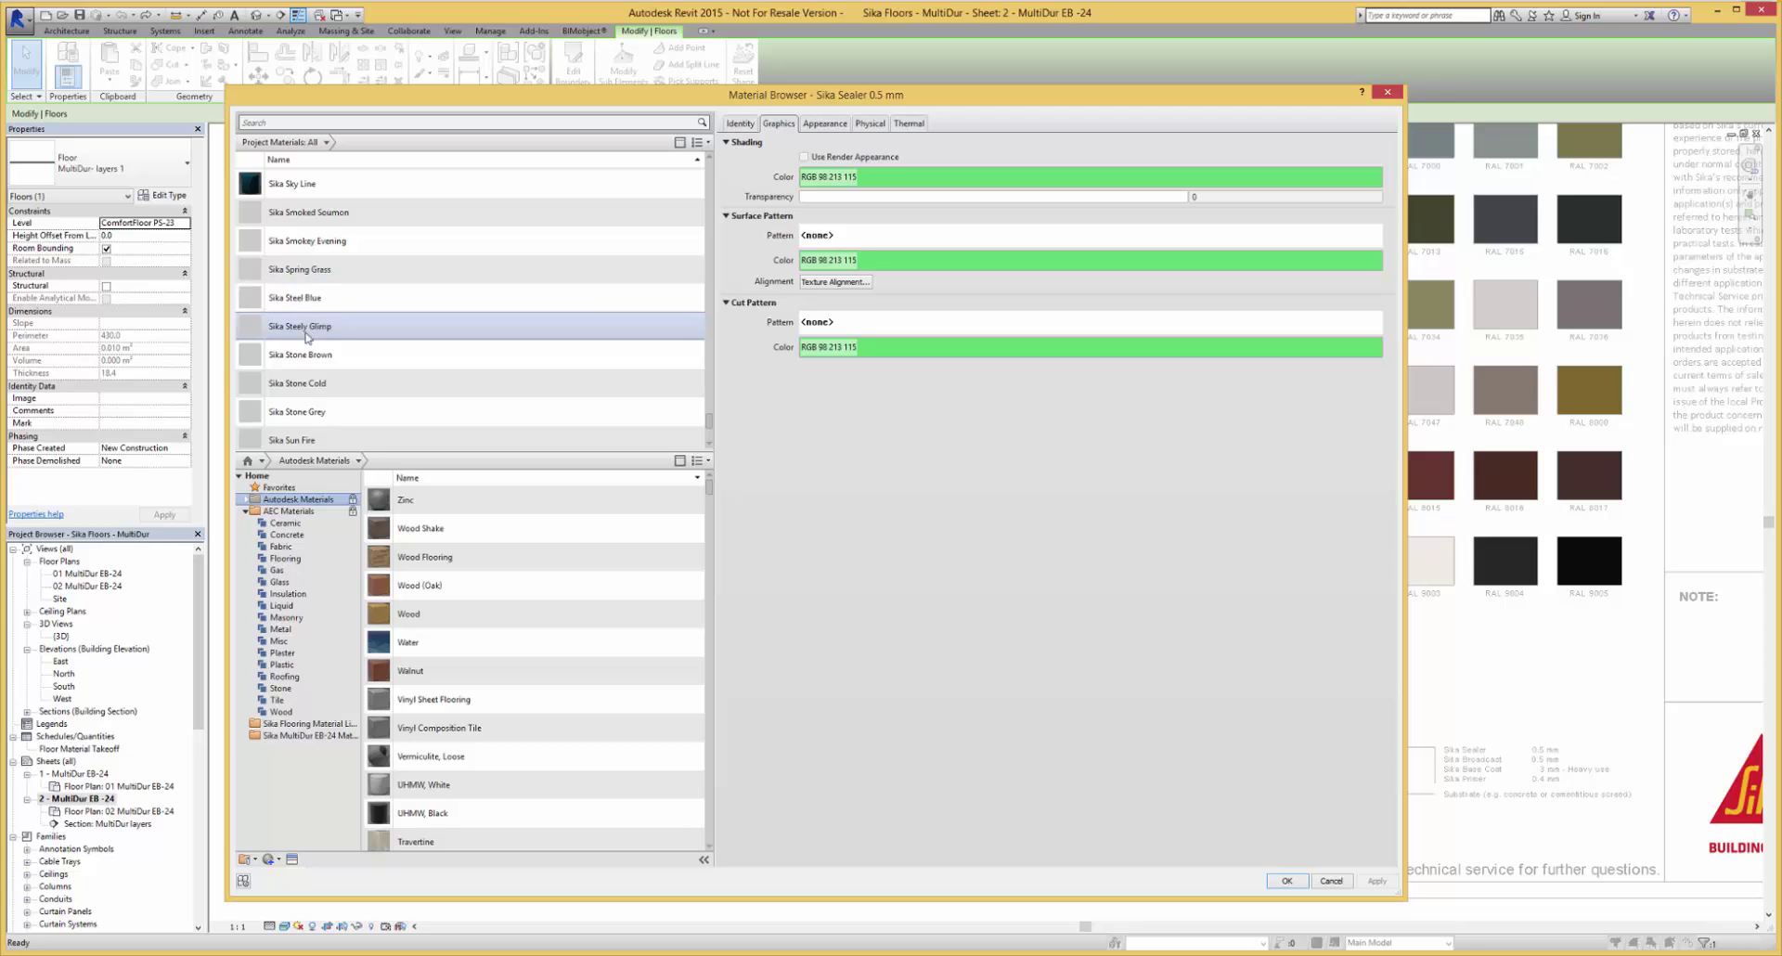
scroll(299, 418, "down", 2)
scroll(299, 418, "down", 3)
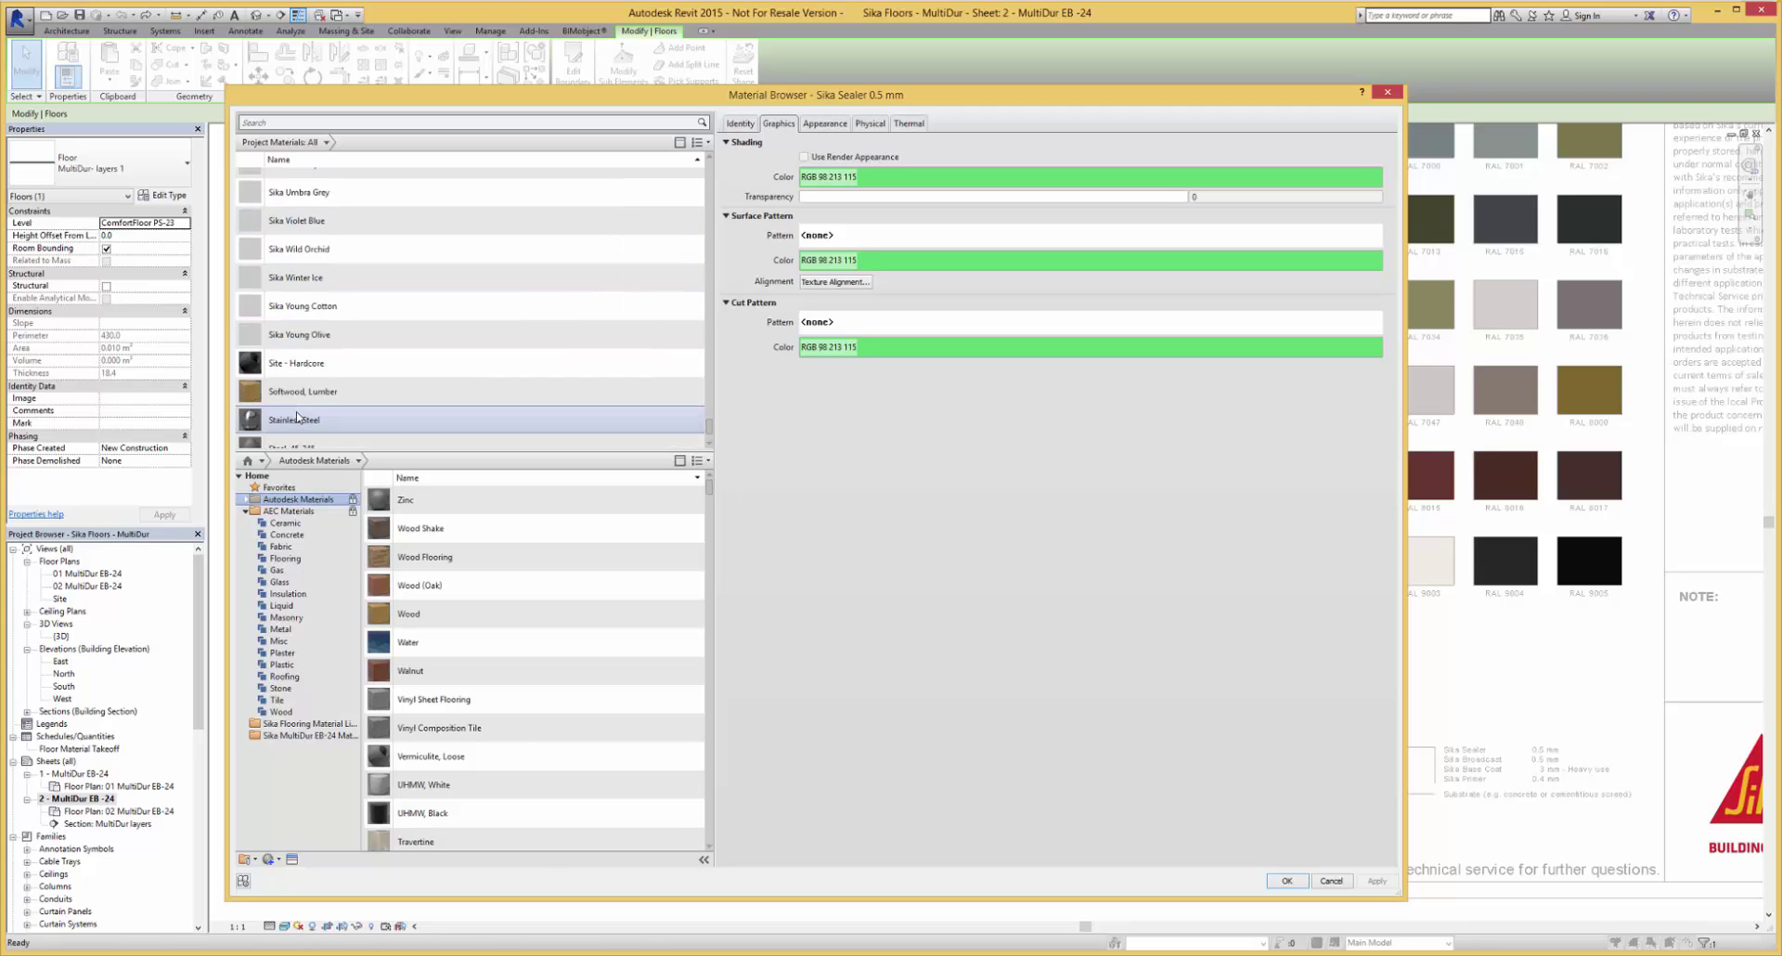
left_click(297, 255)
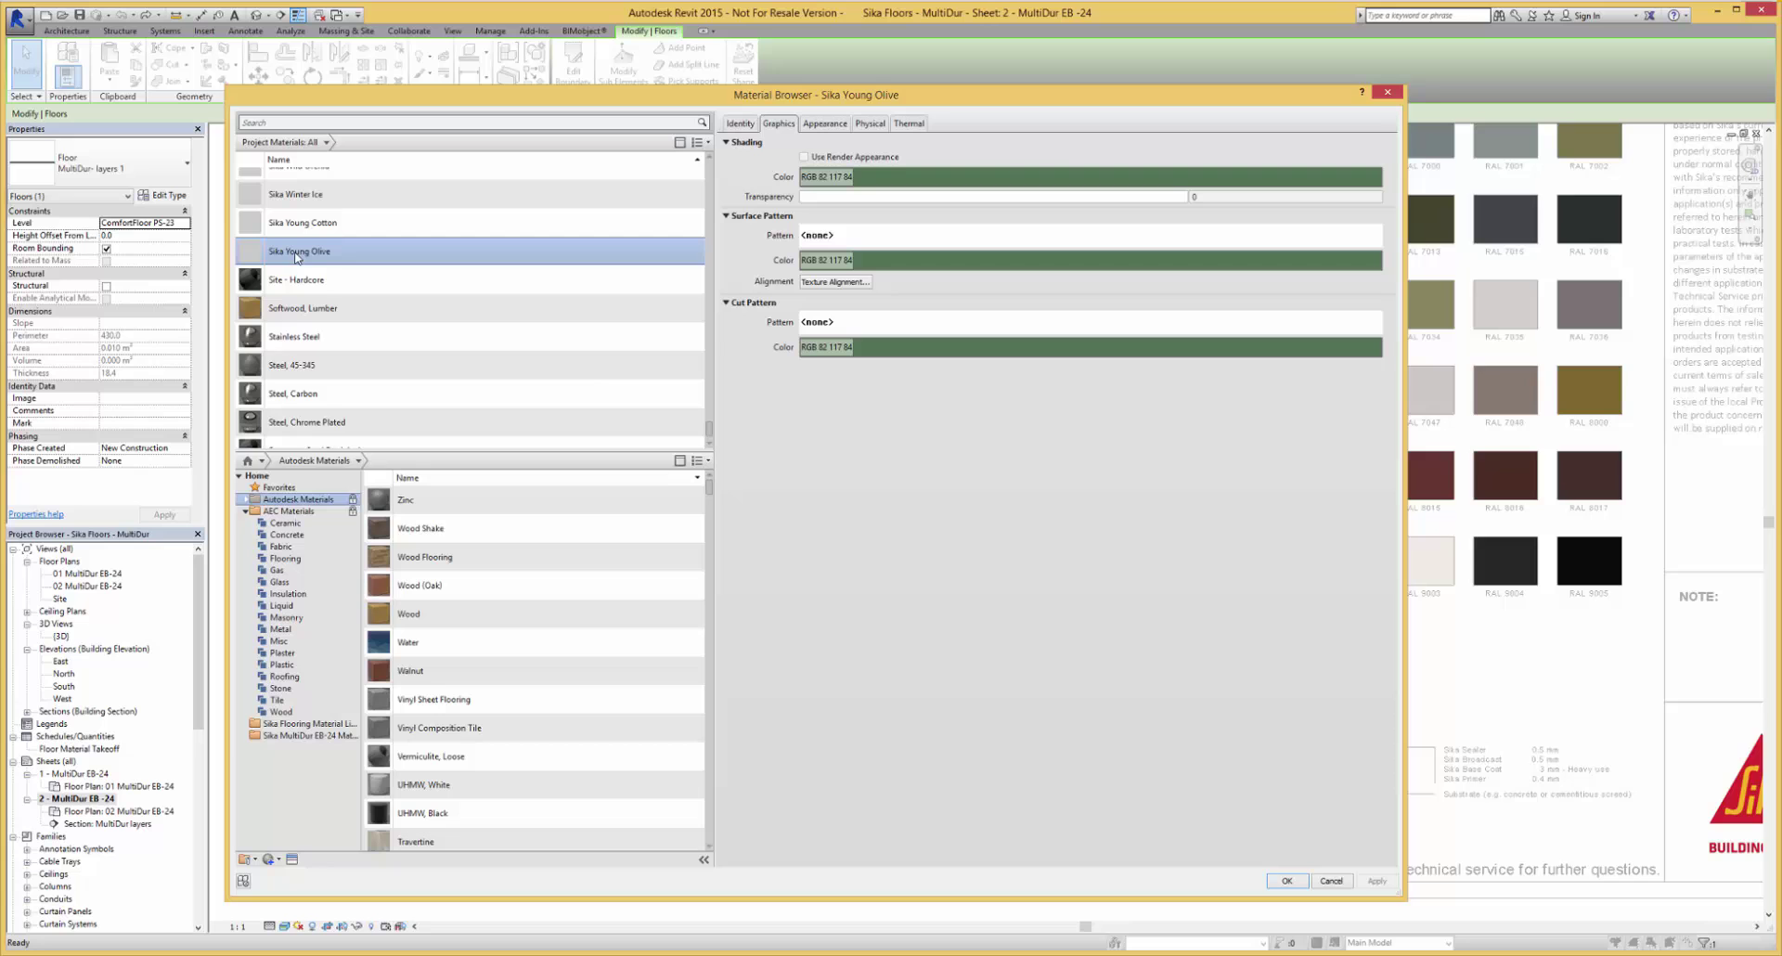
left_click(1287, 881)
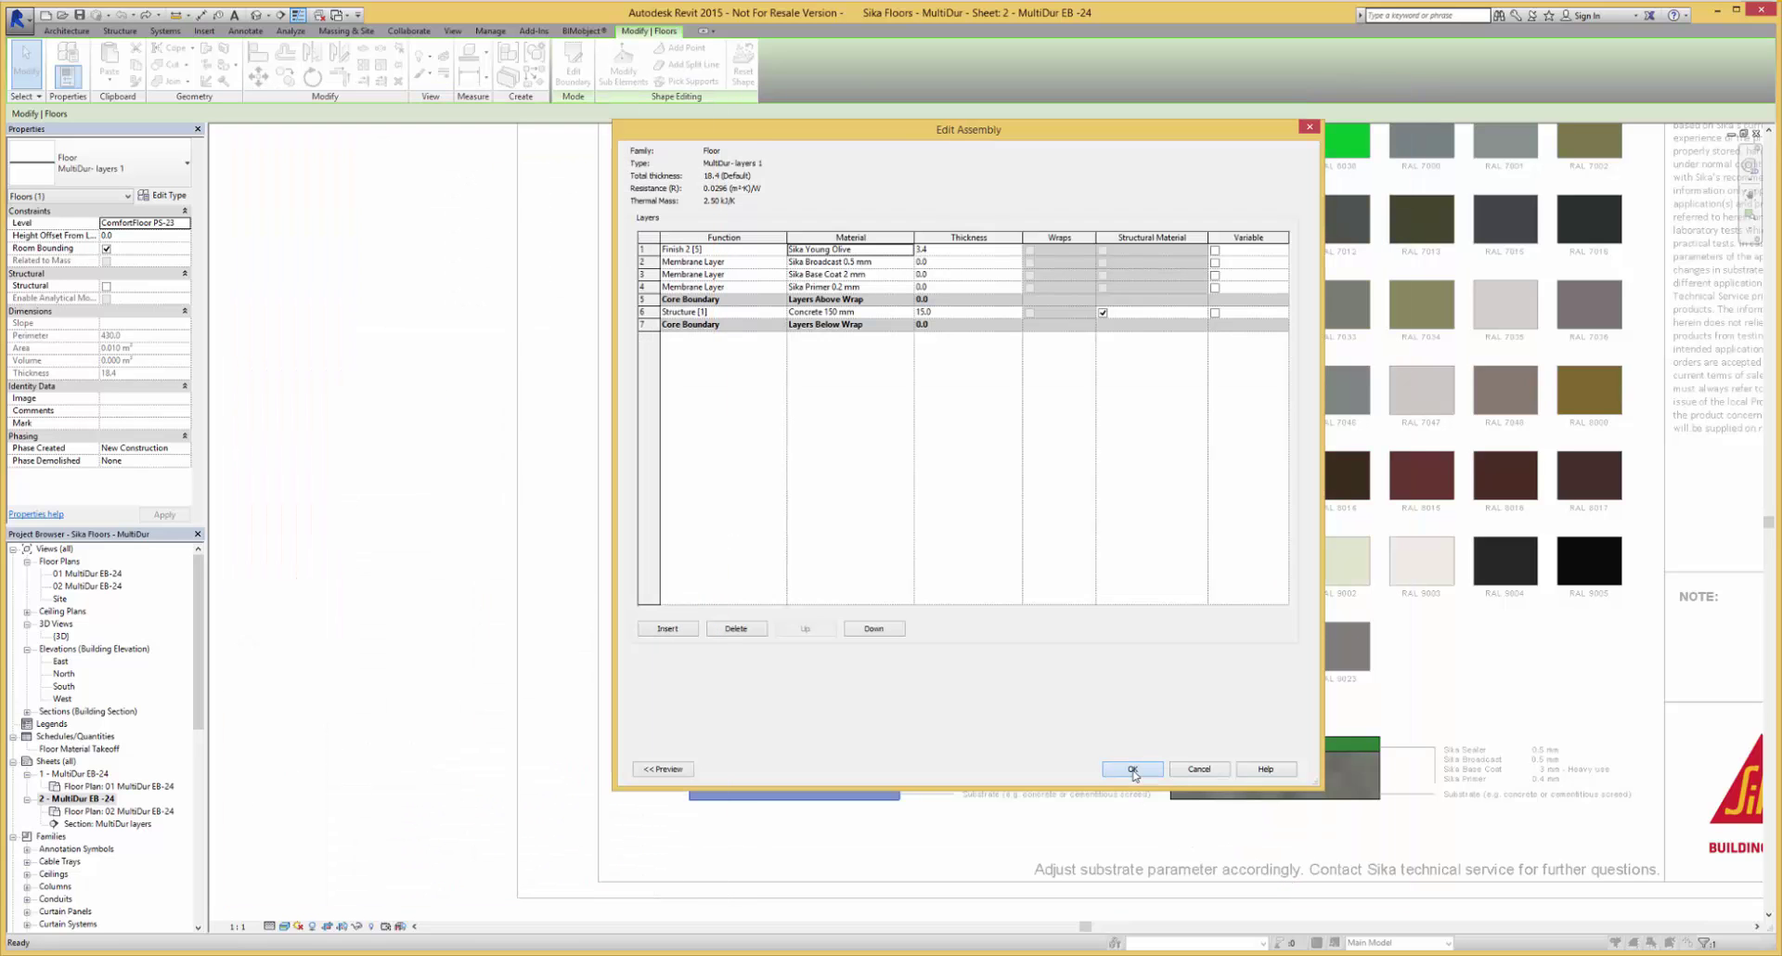
left_click(1133, 769)
left_click(1140, 770)
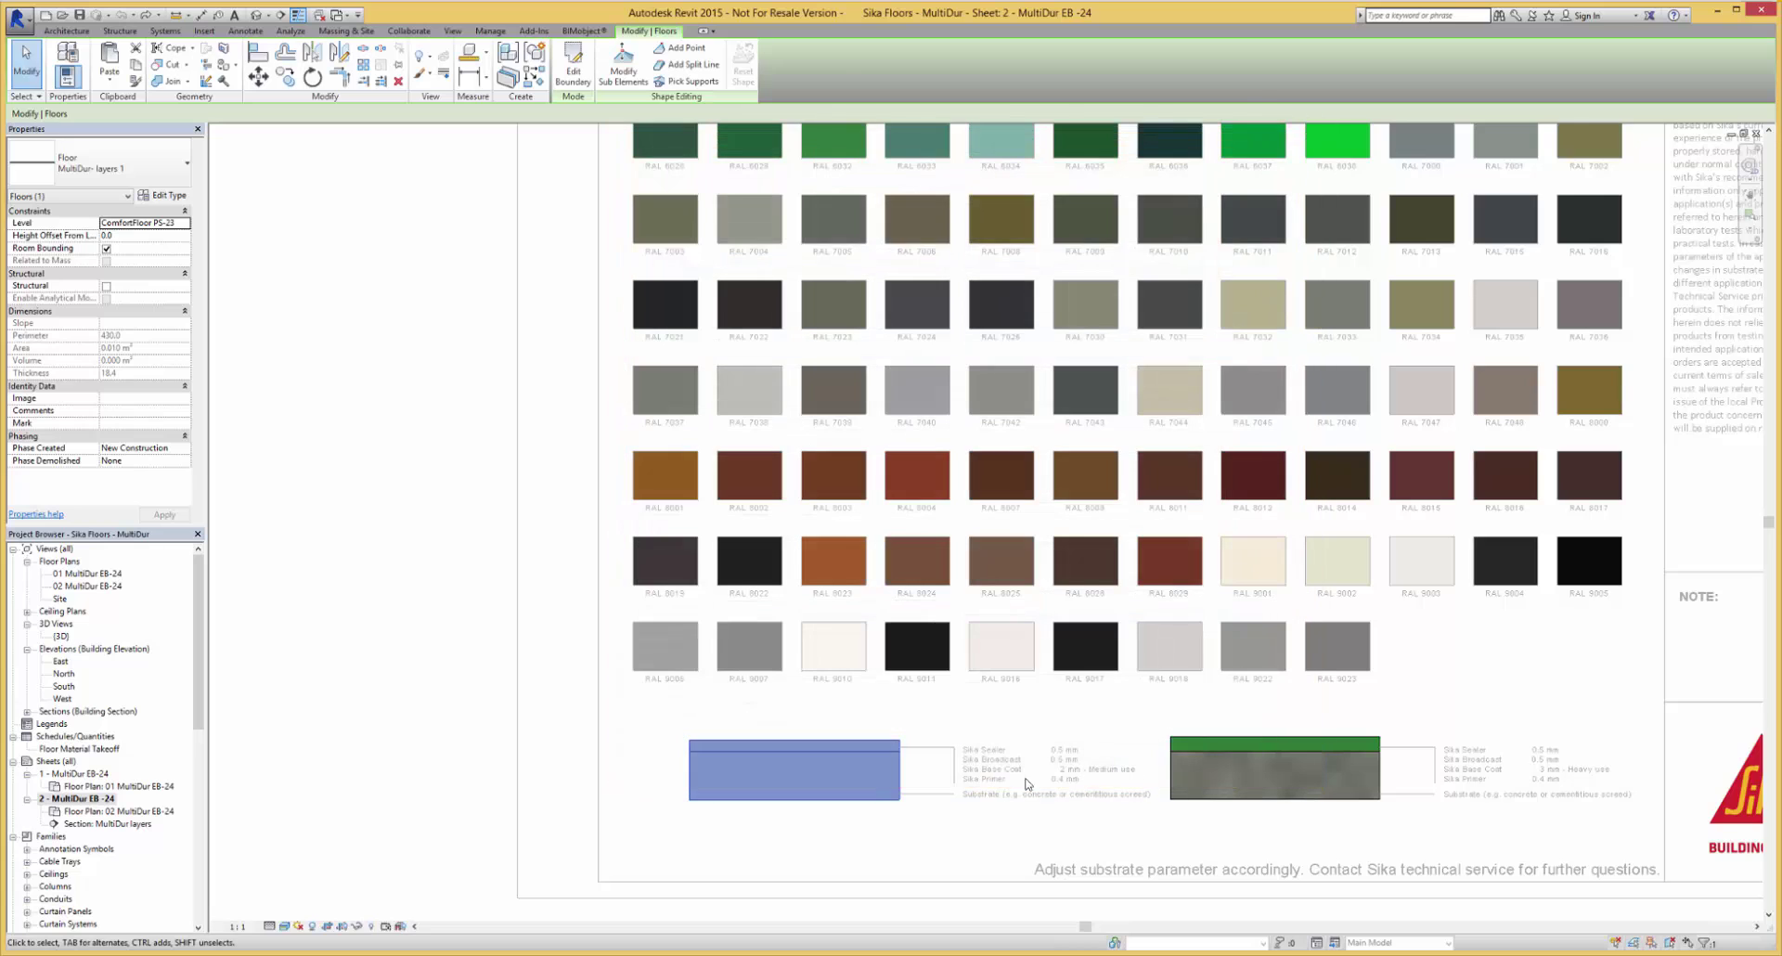
left_click(938, 825)
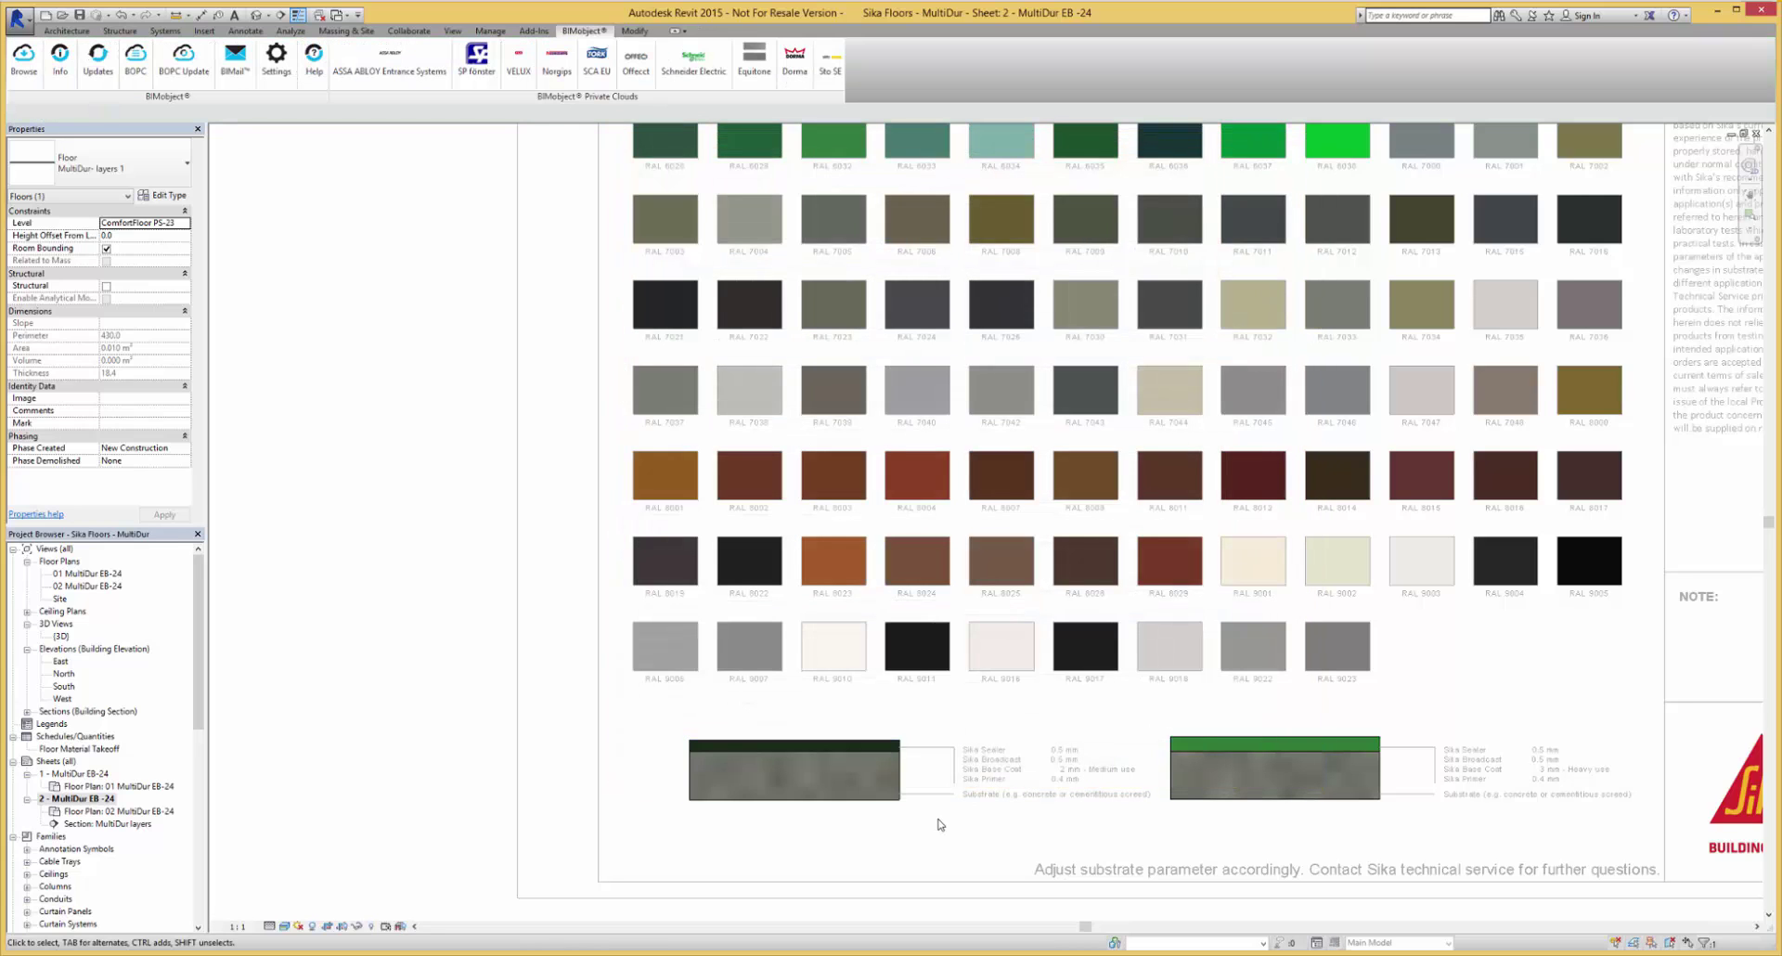
Copy the MultiDur floor sample and paste it into the Sika_DEMO_Office 3D view, keeping existing types
left_click(807, 761)
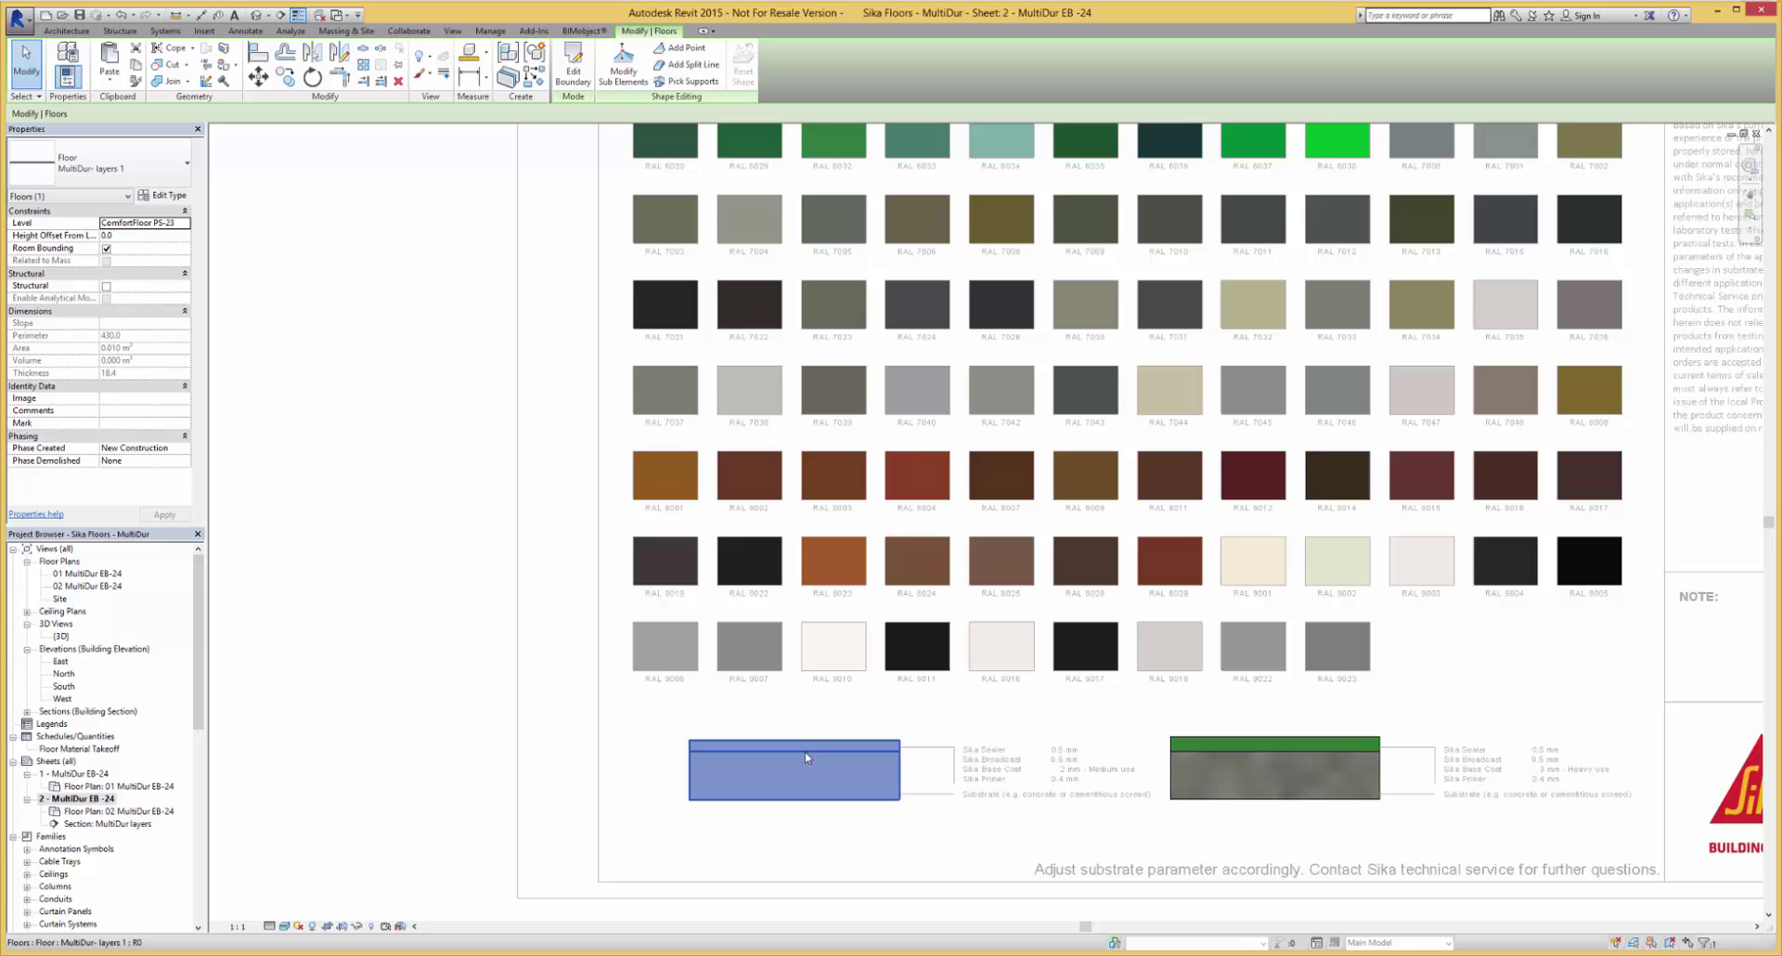
left_click(336, 18)
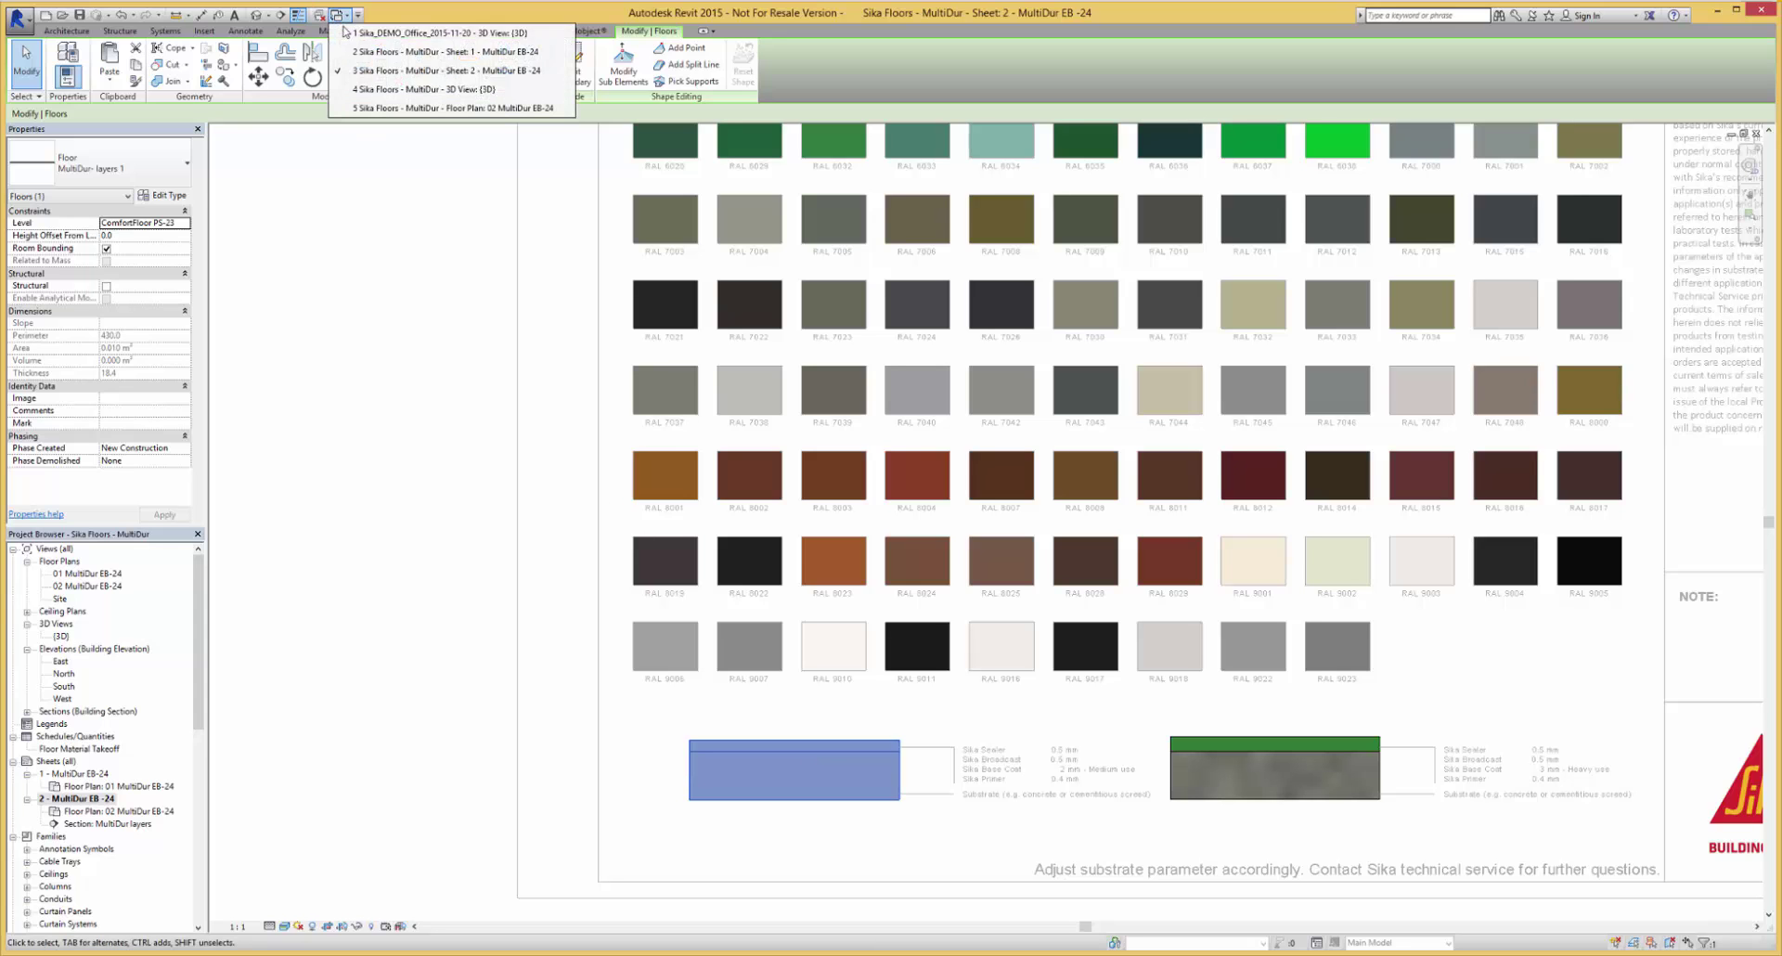
left_click(350, 35)
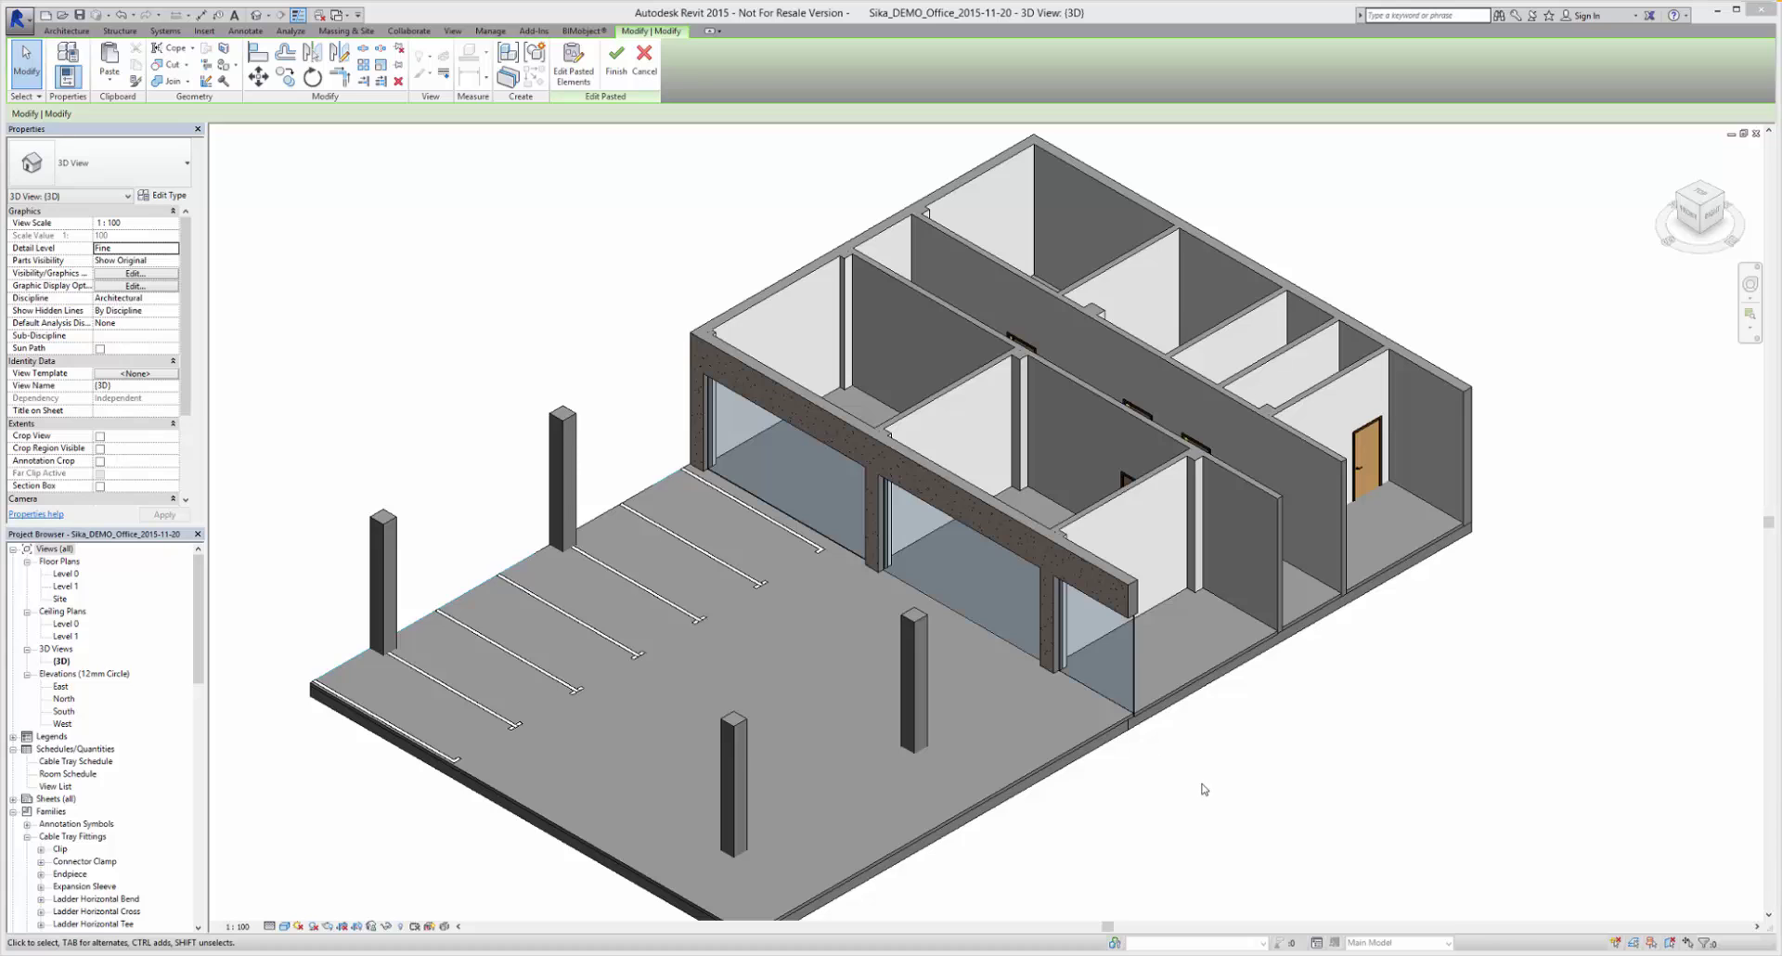
left_click(1132, 771)
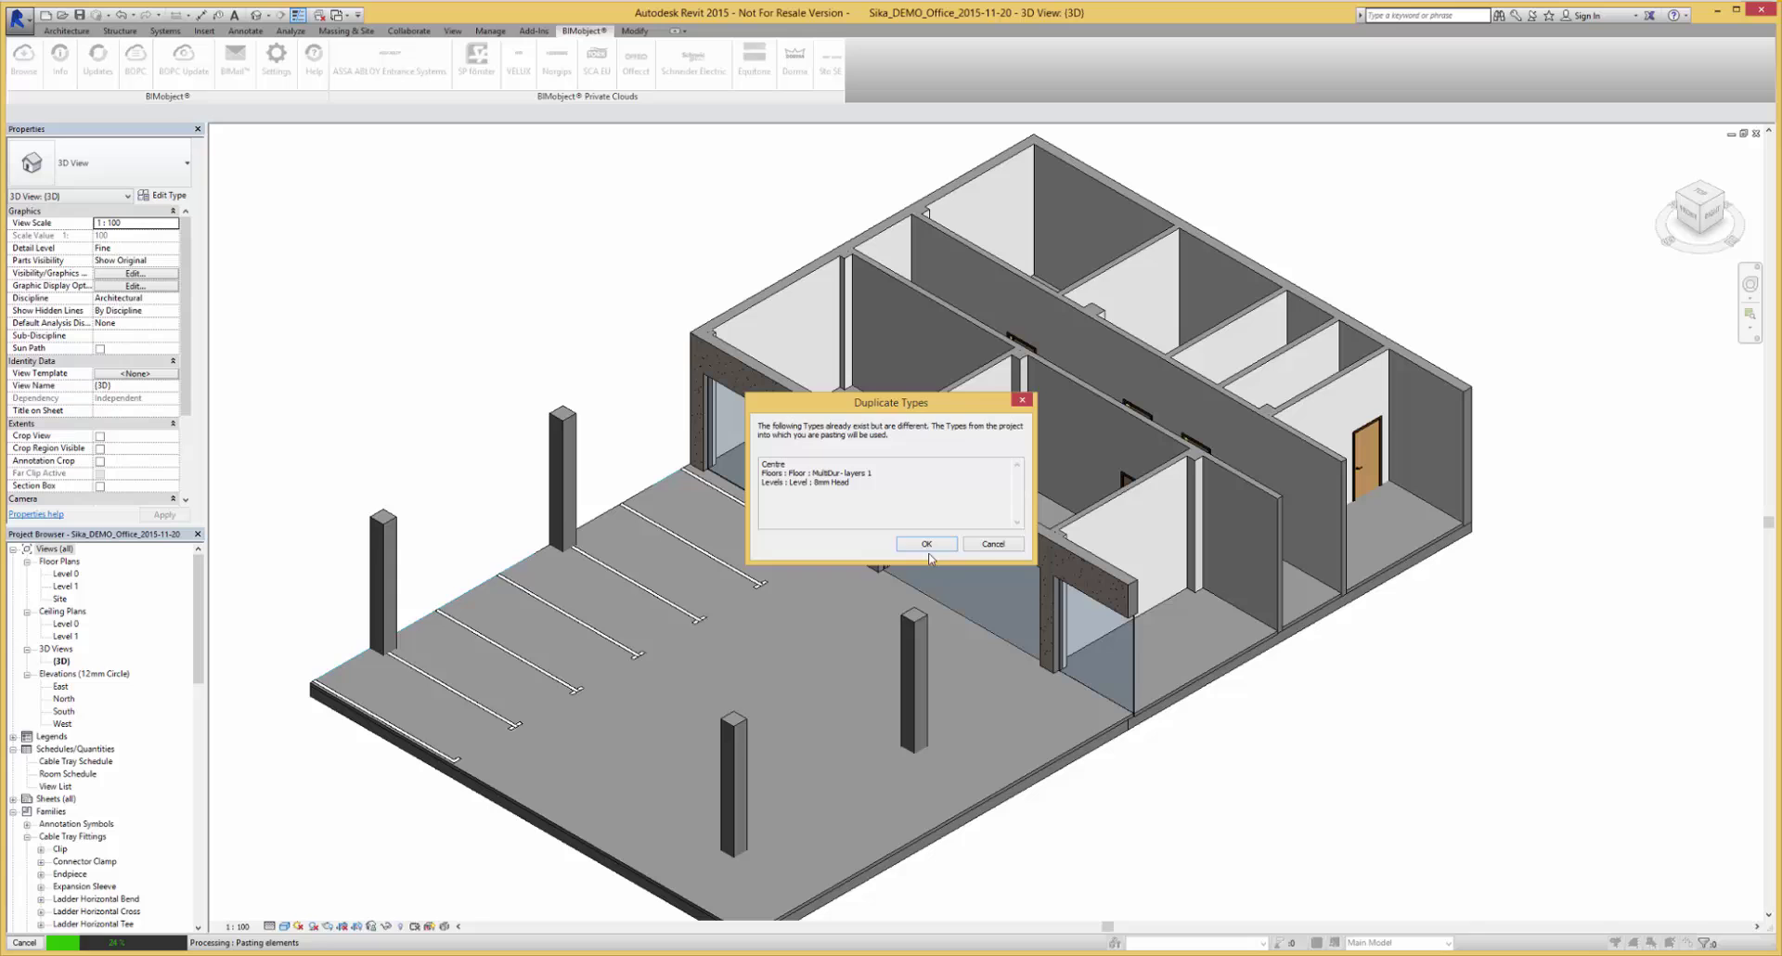
left_click(929, 547)
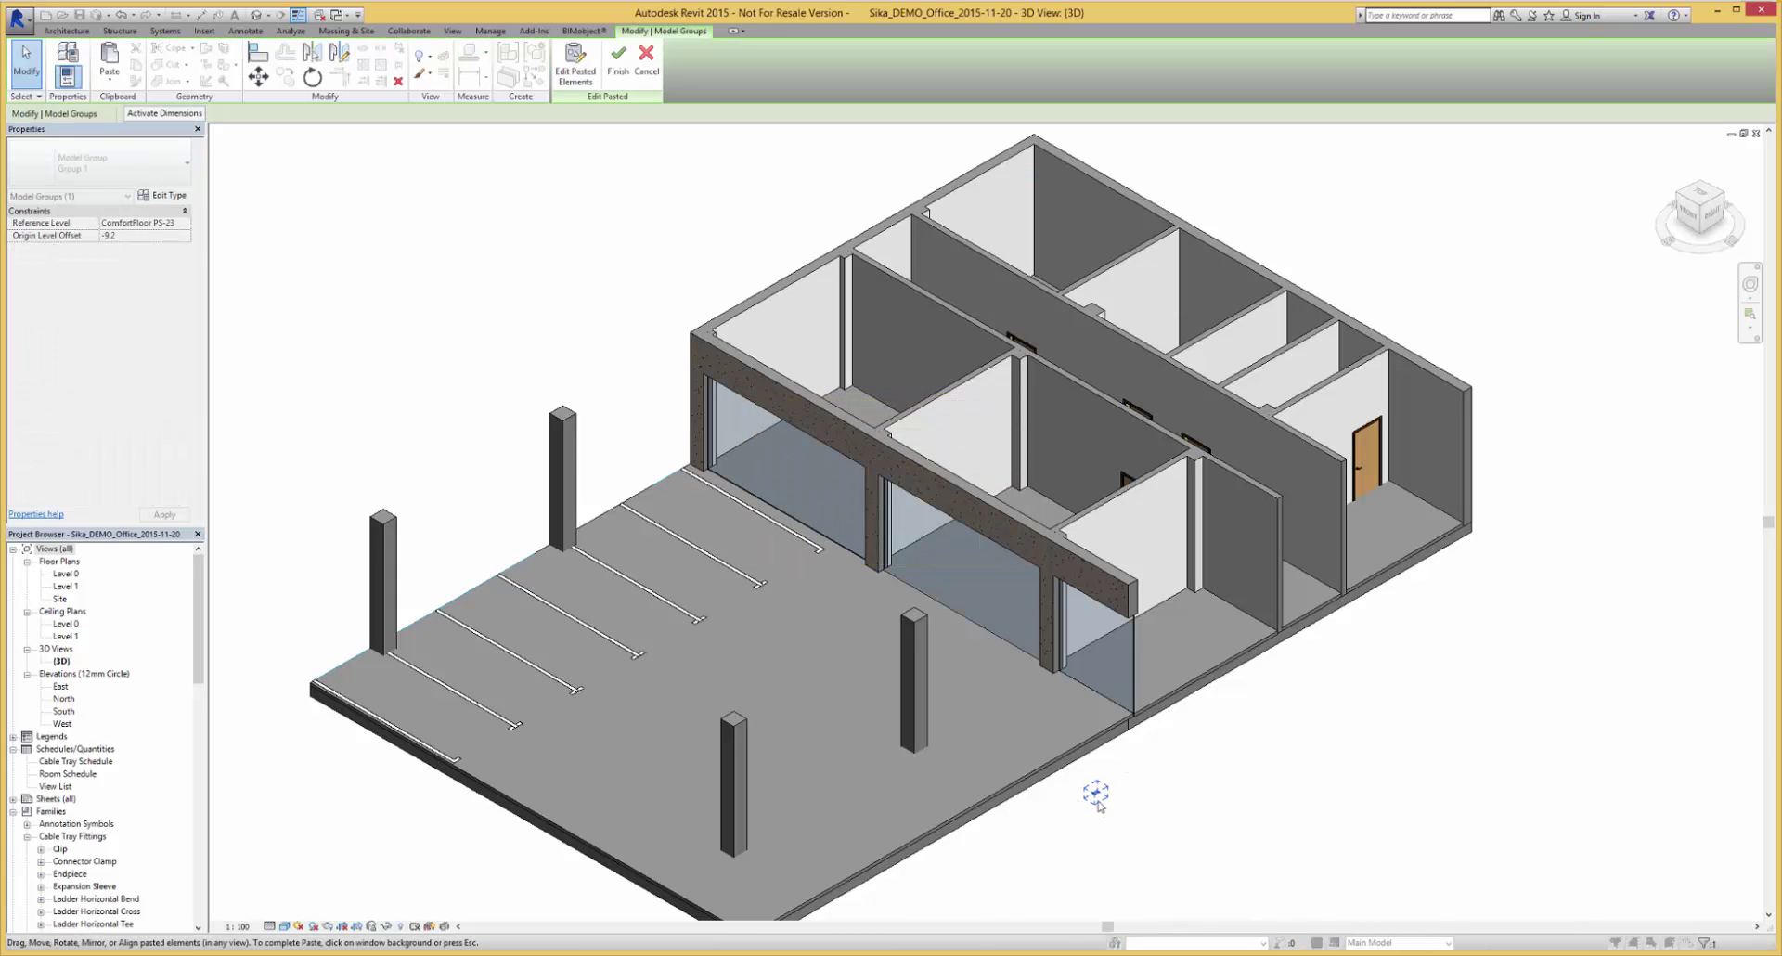
left_click(1096, 796)
Switch the parking floor slab's type to MultiDur-layers 1
left_click(1049, 758)
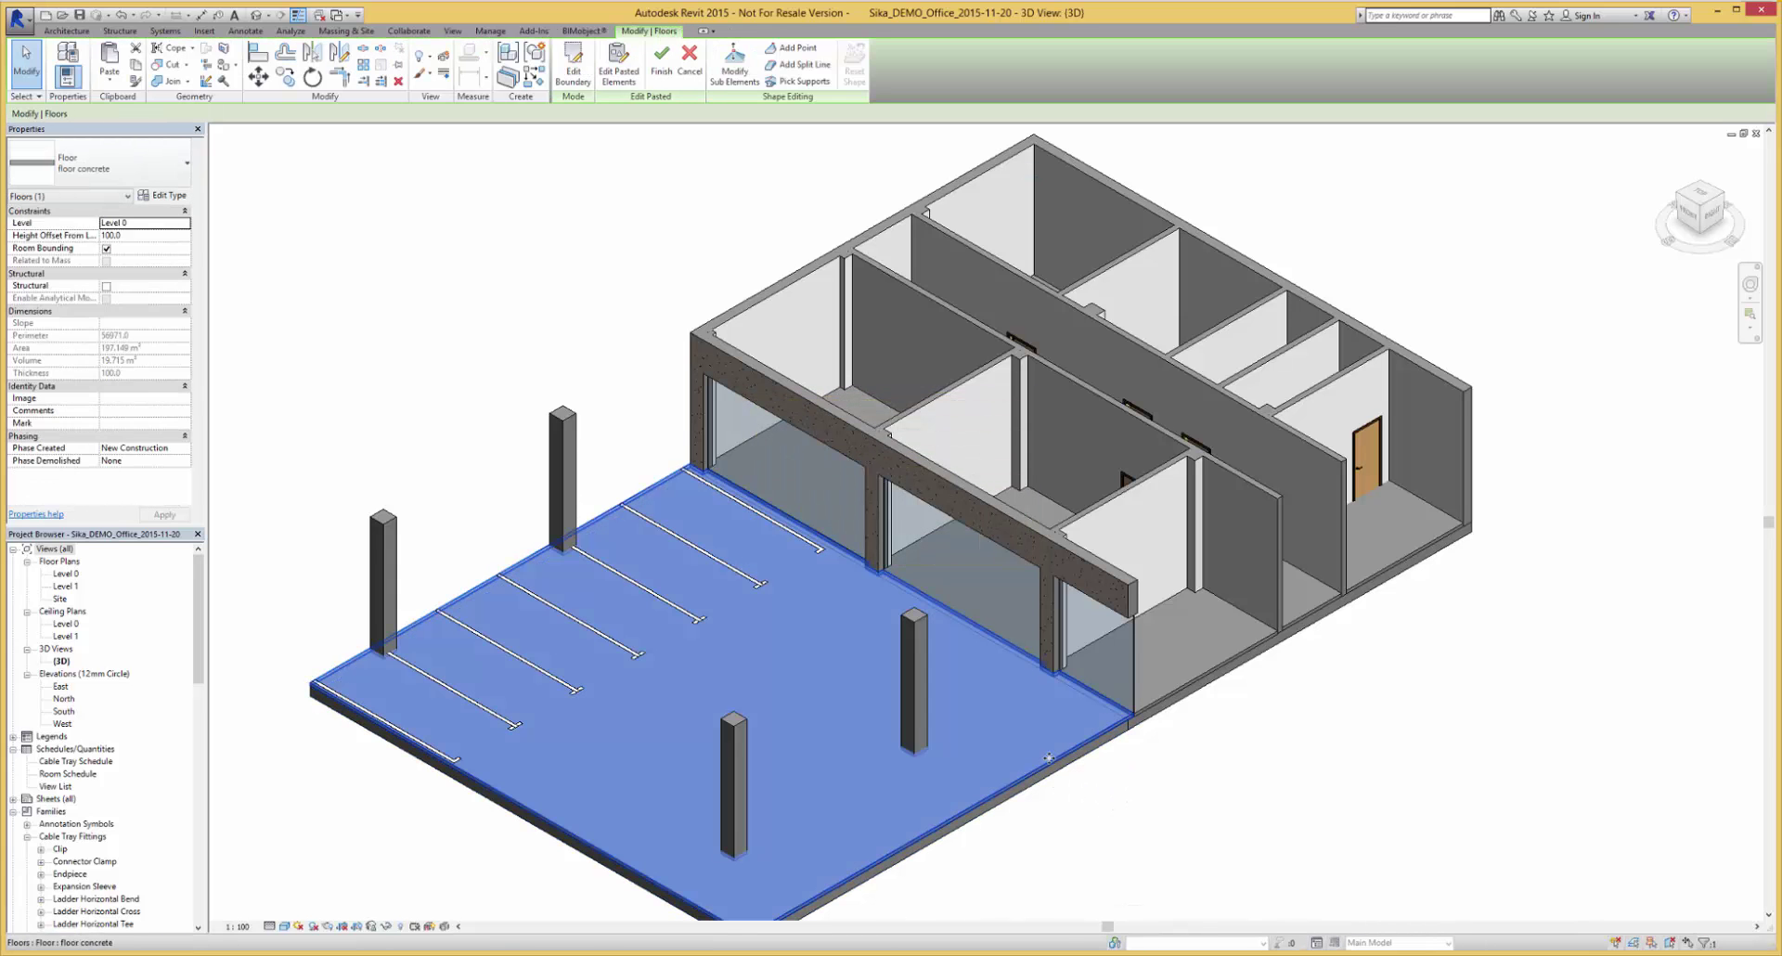
left_click(158, 195)
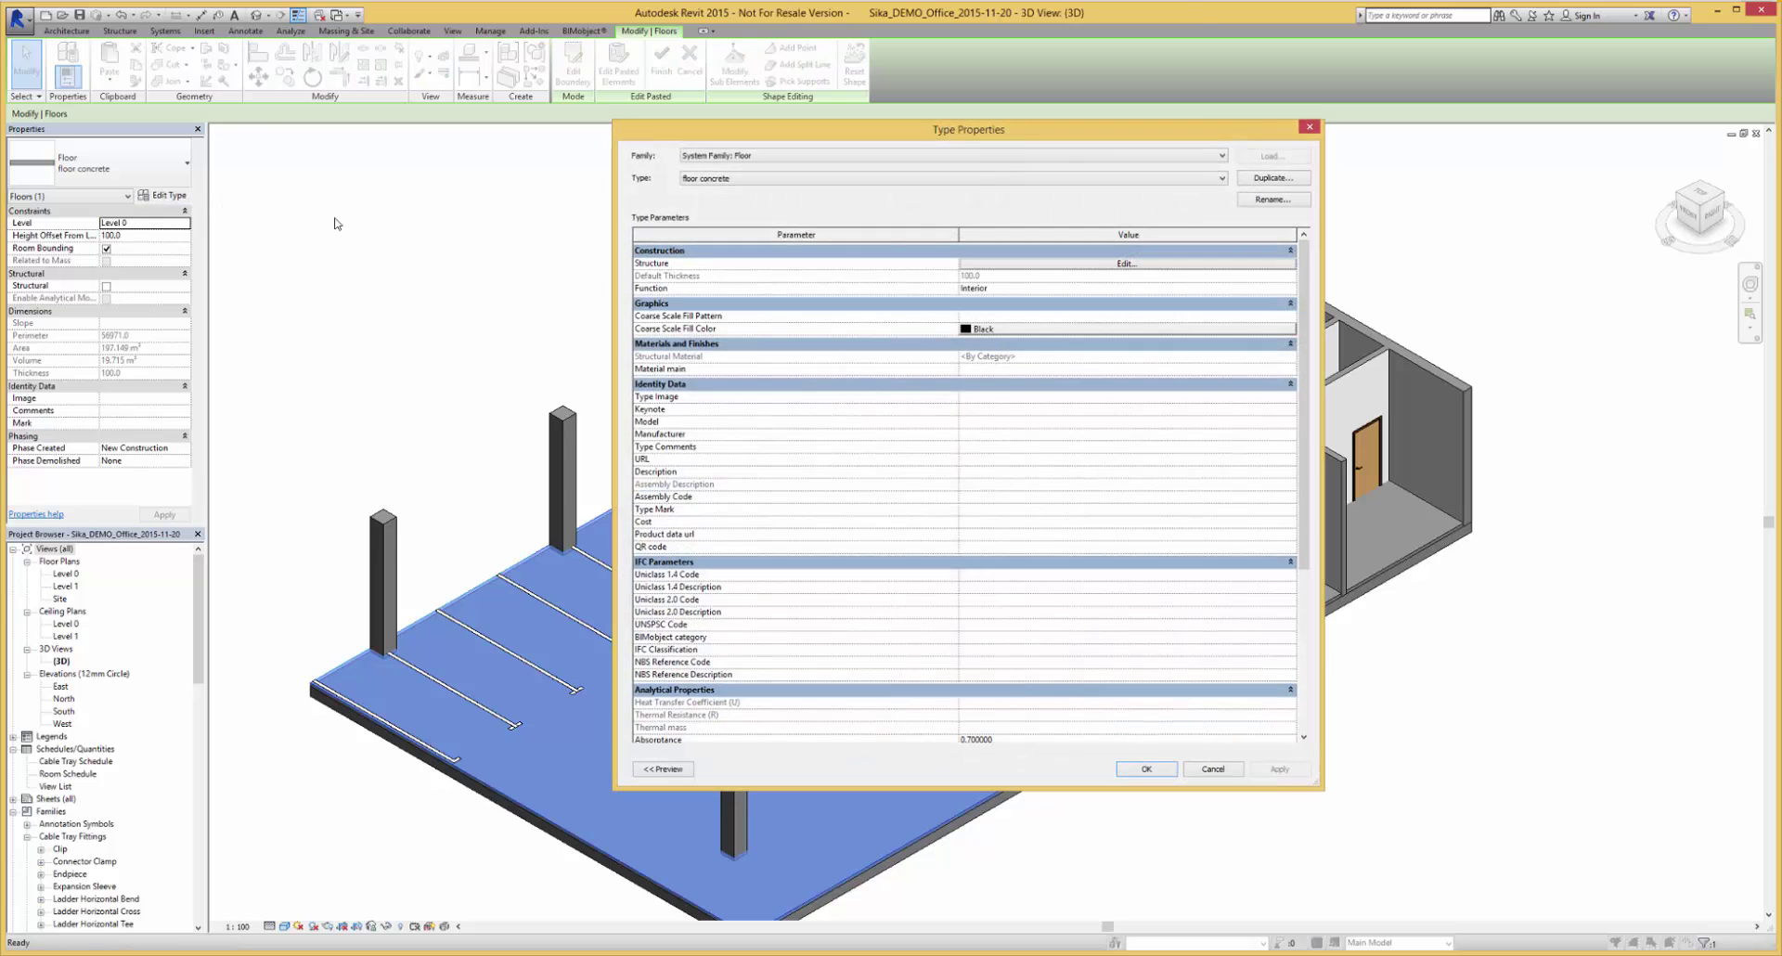
left_click(692, 178)
left_click(729, 296)
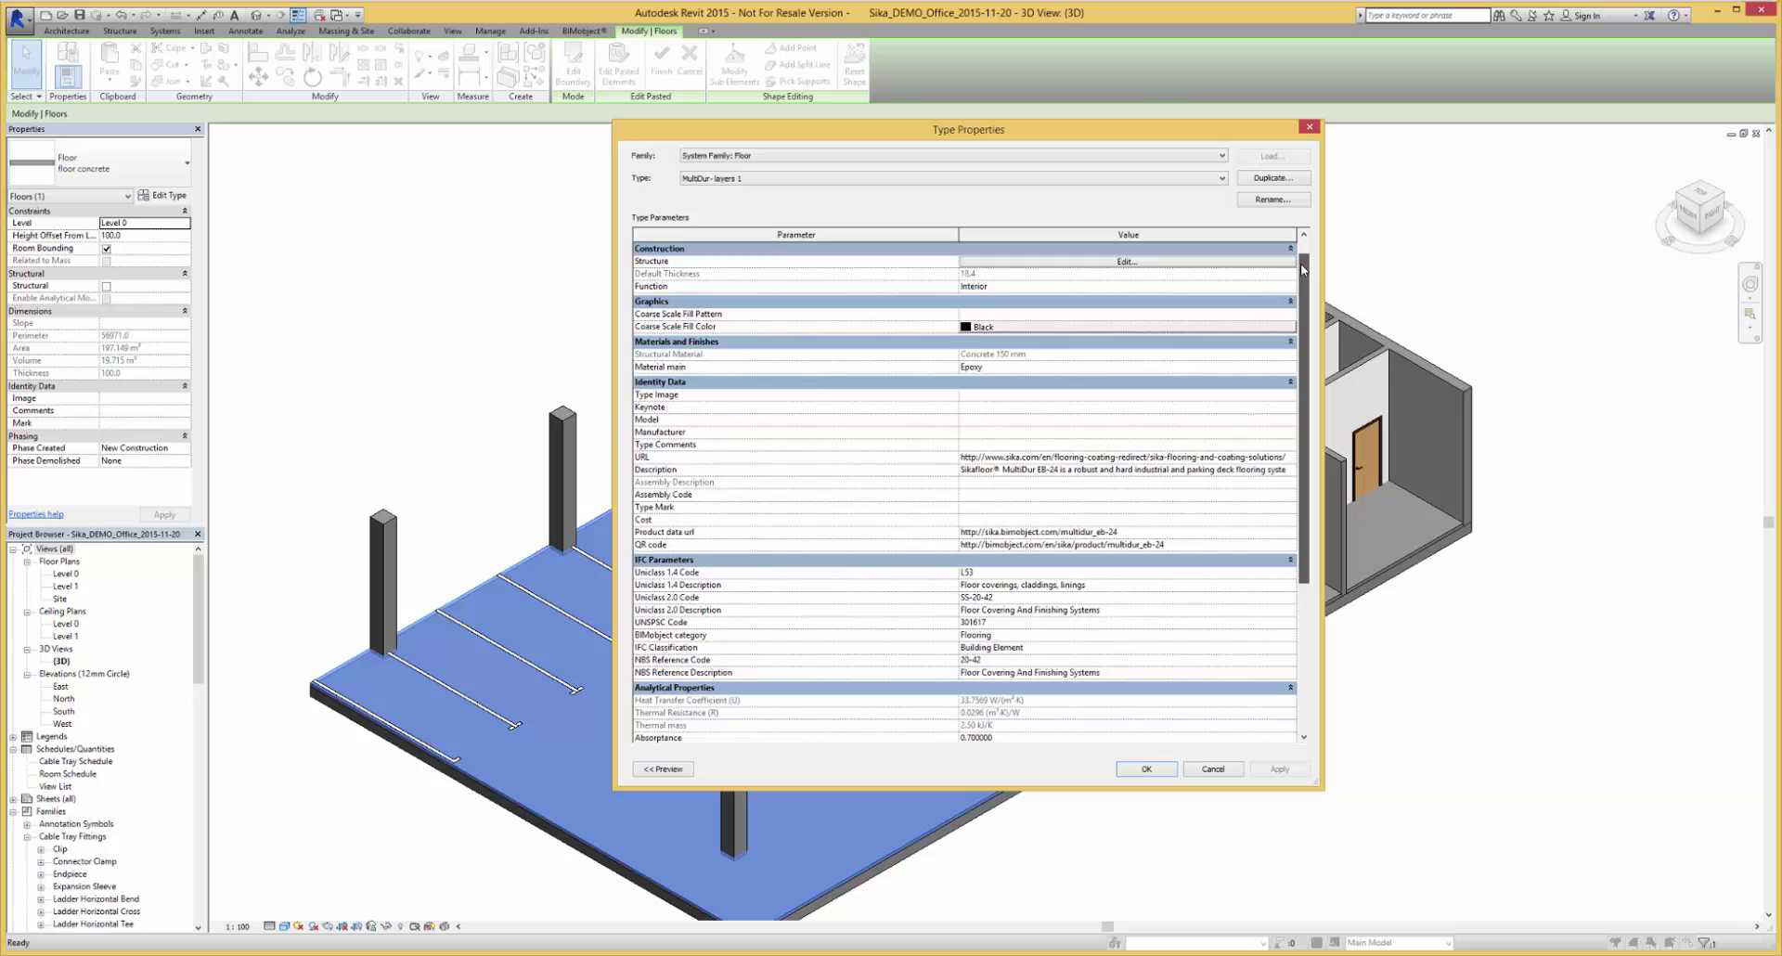
mouse_move(1302, 269)
left_mouse_down()
mouse_move(1329, 447)
mouse_move(1303, 262)
left_mouse_up()
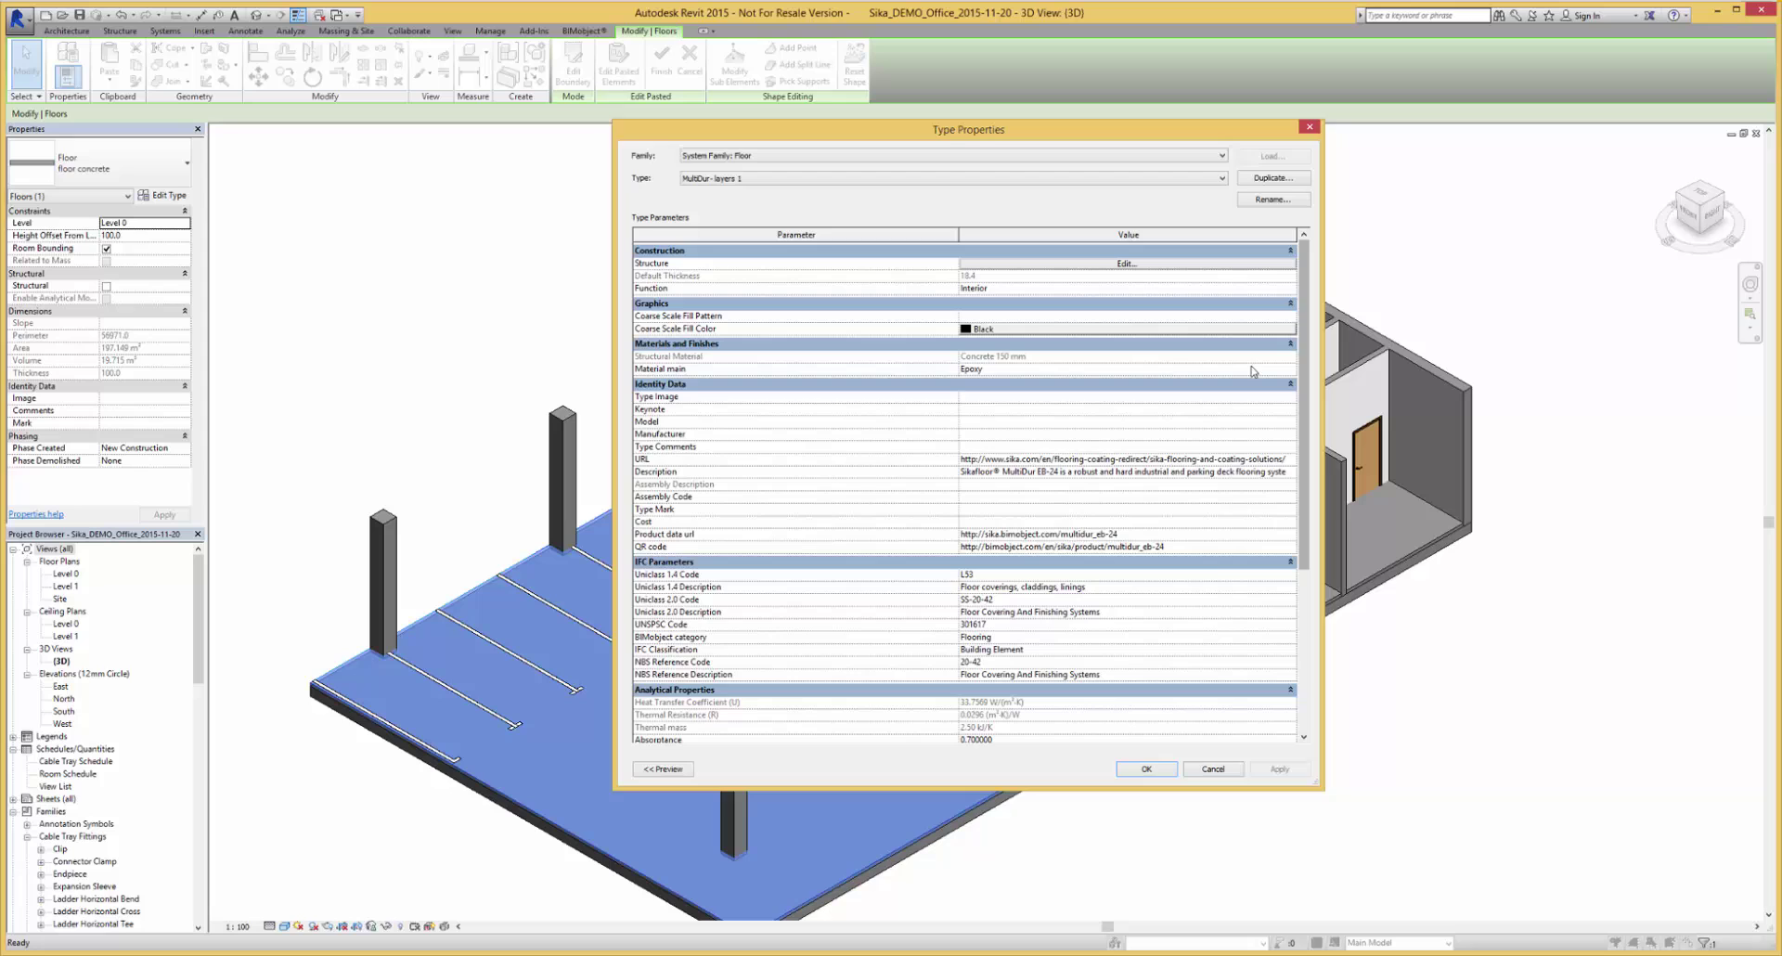
left_click(1149, 770)
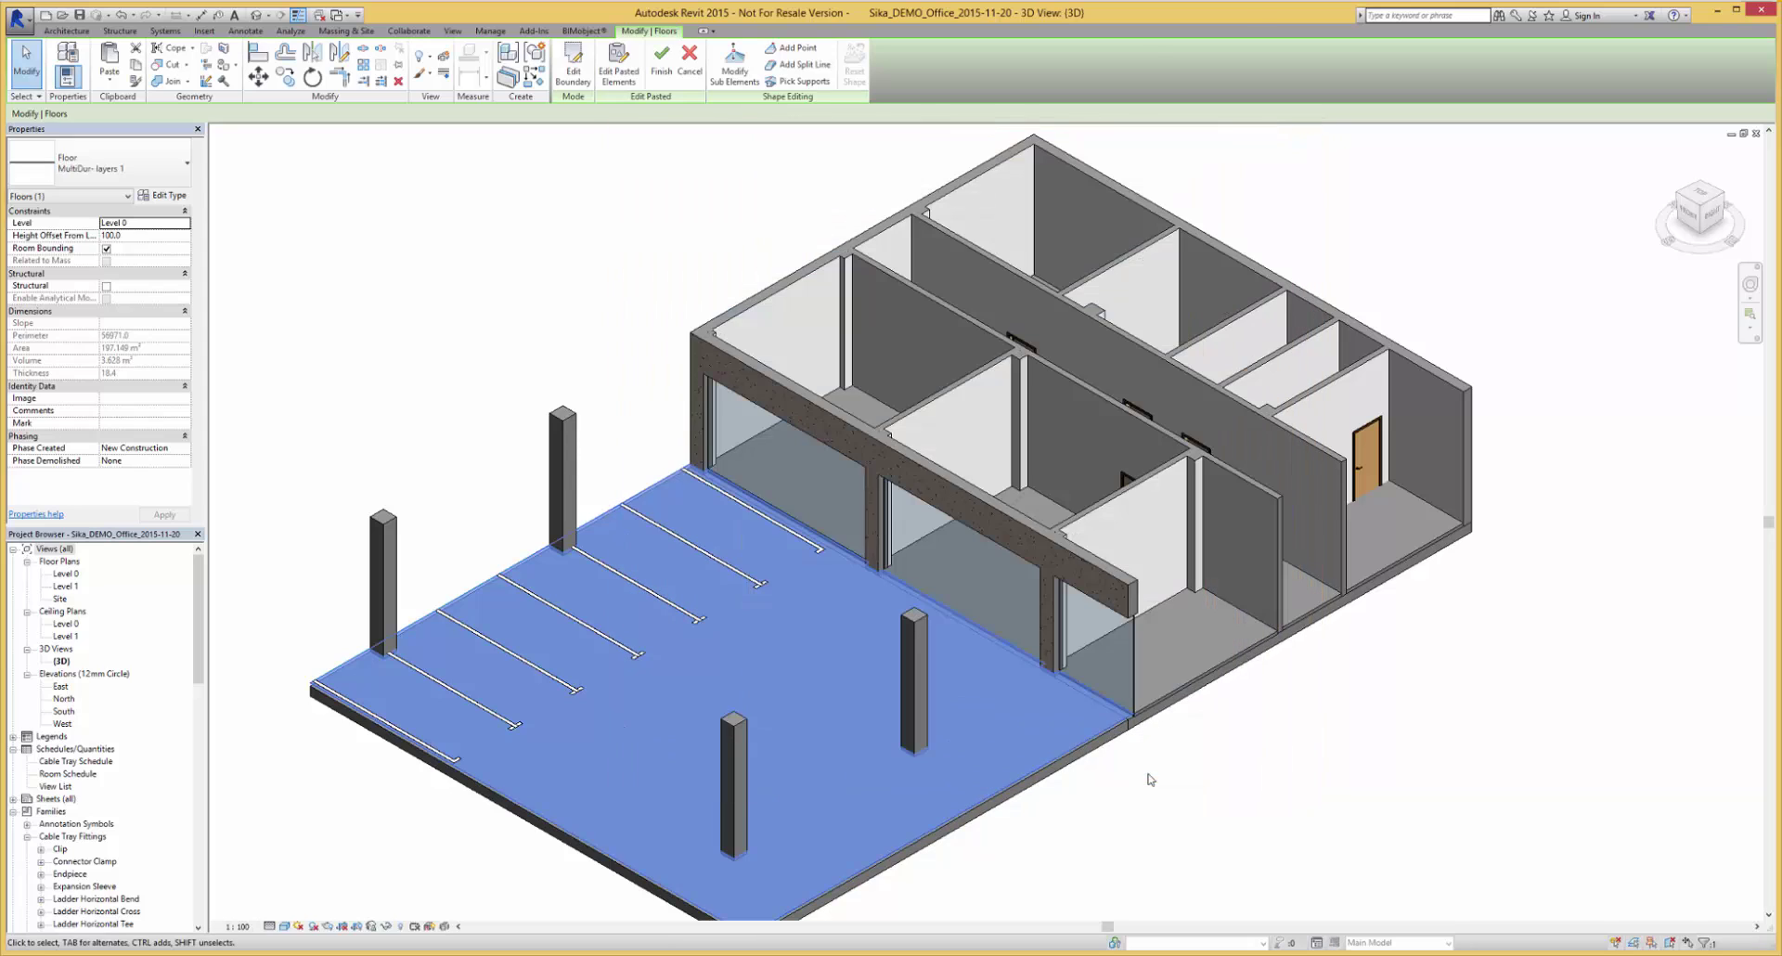
left_click(1104, 795)
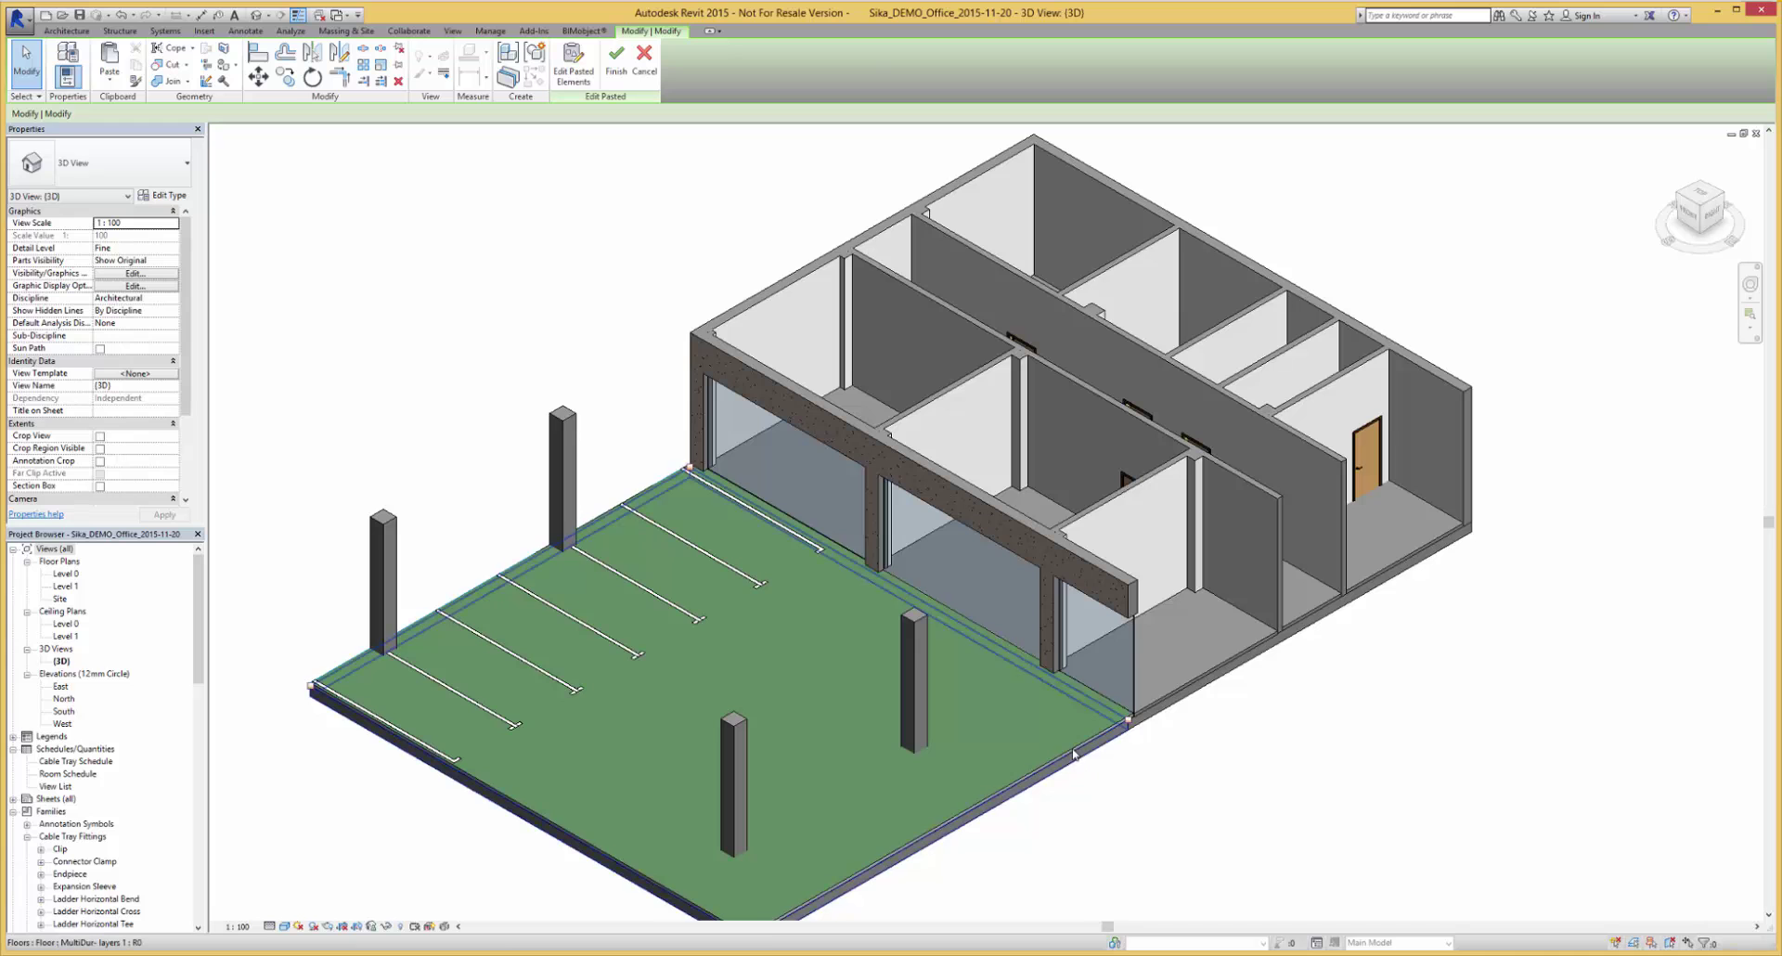
Open the parking floor's Finish 2 material and show the Sika Flooring Material Library
left_click(1033, 750)
left_click(158, 195)
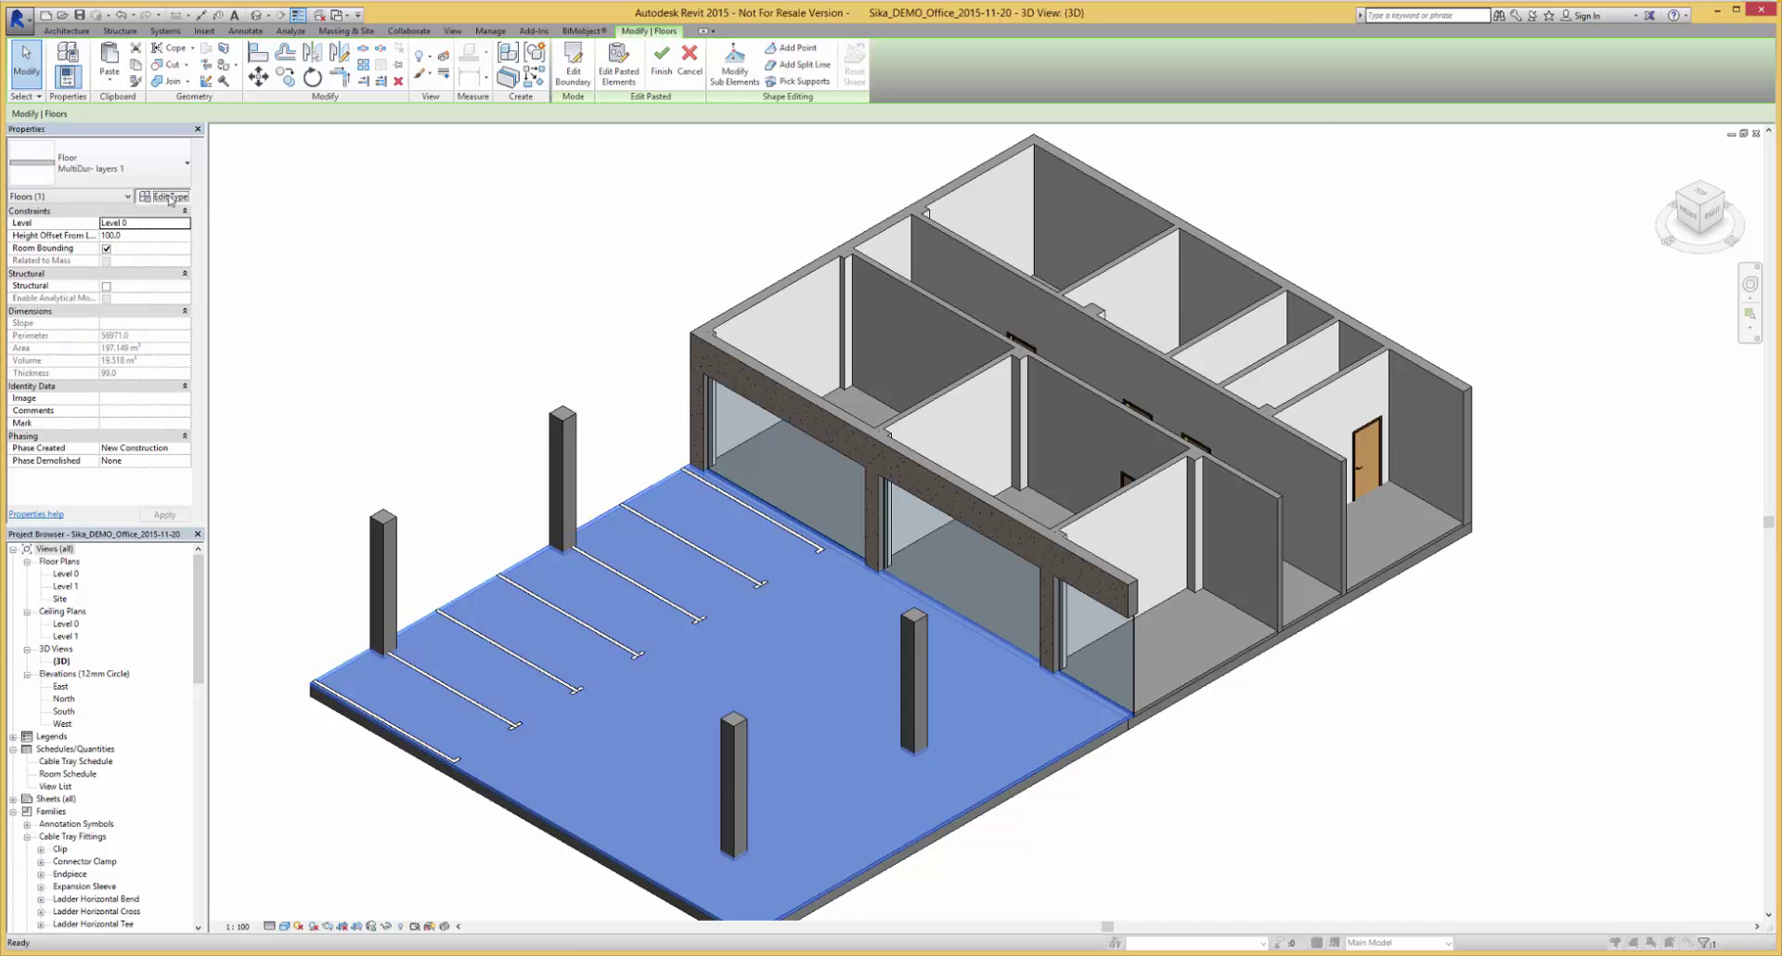
left_click(975, 264)
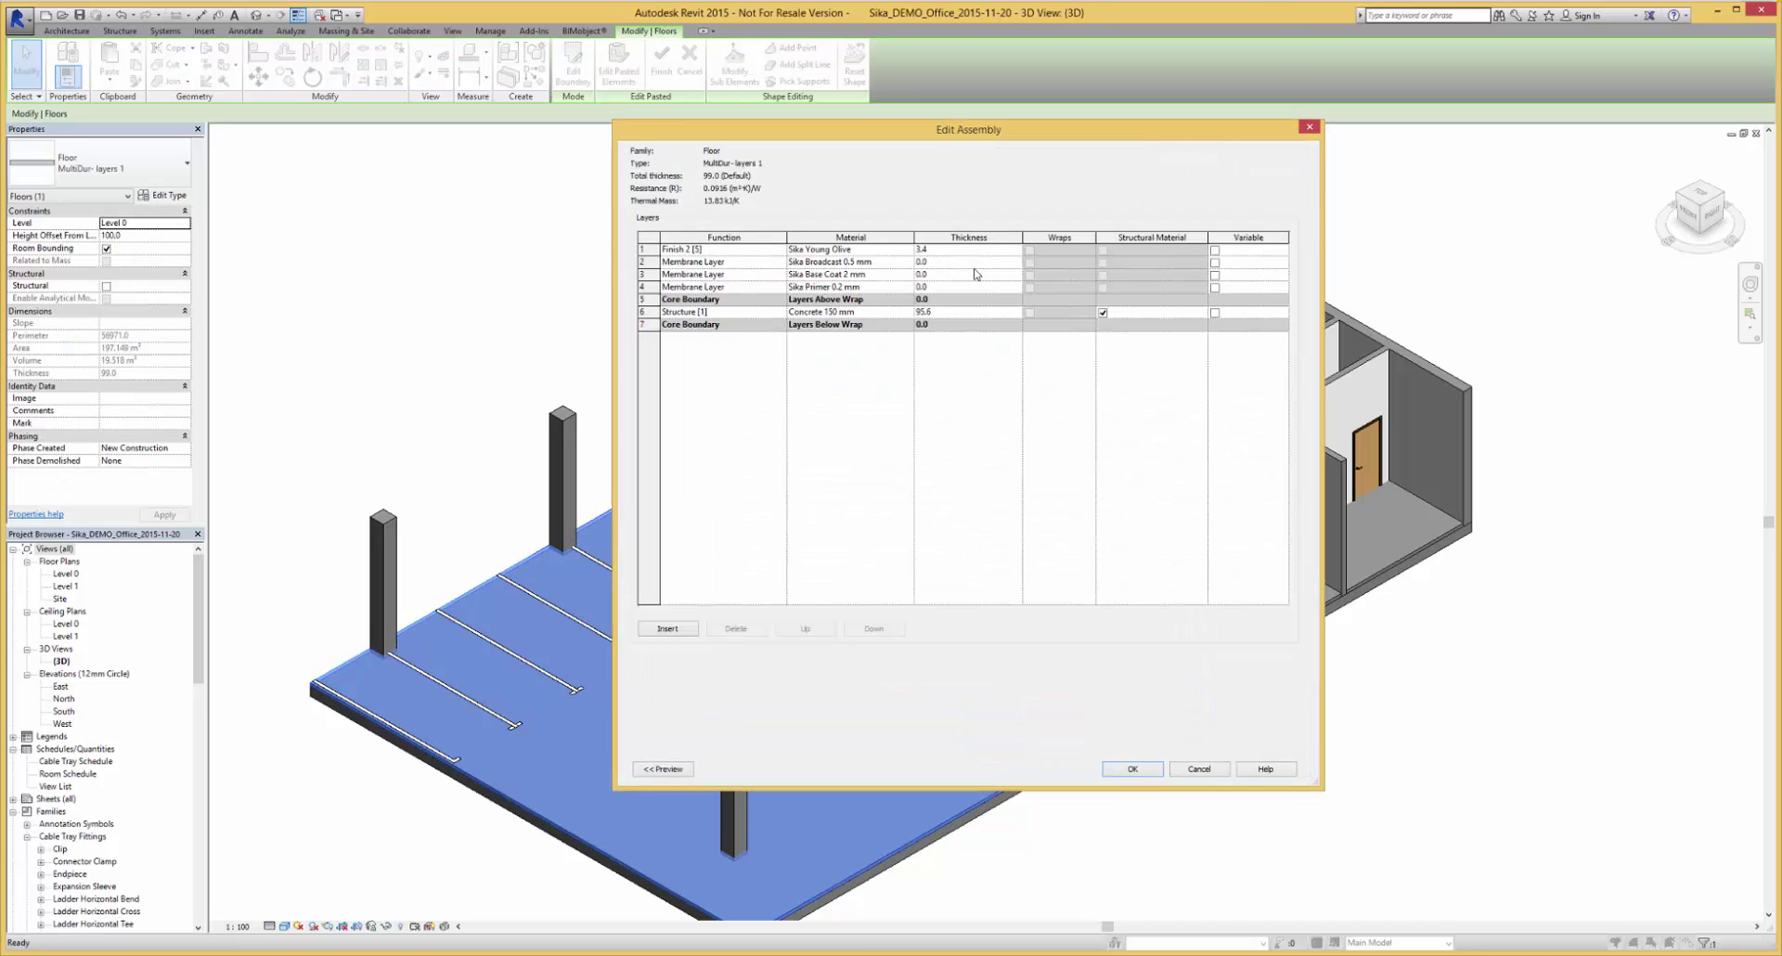
left_click(902, 249)
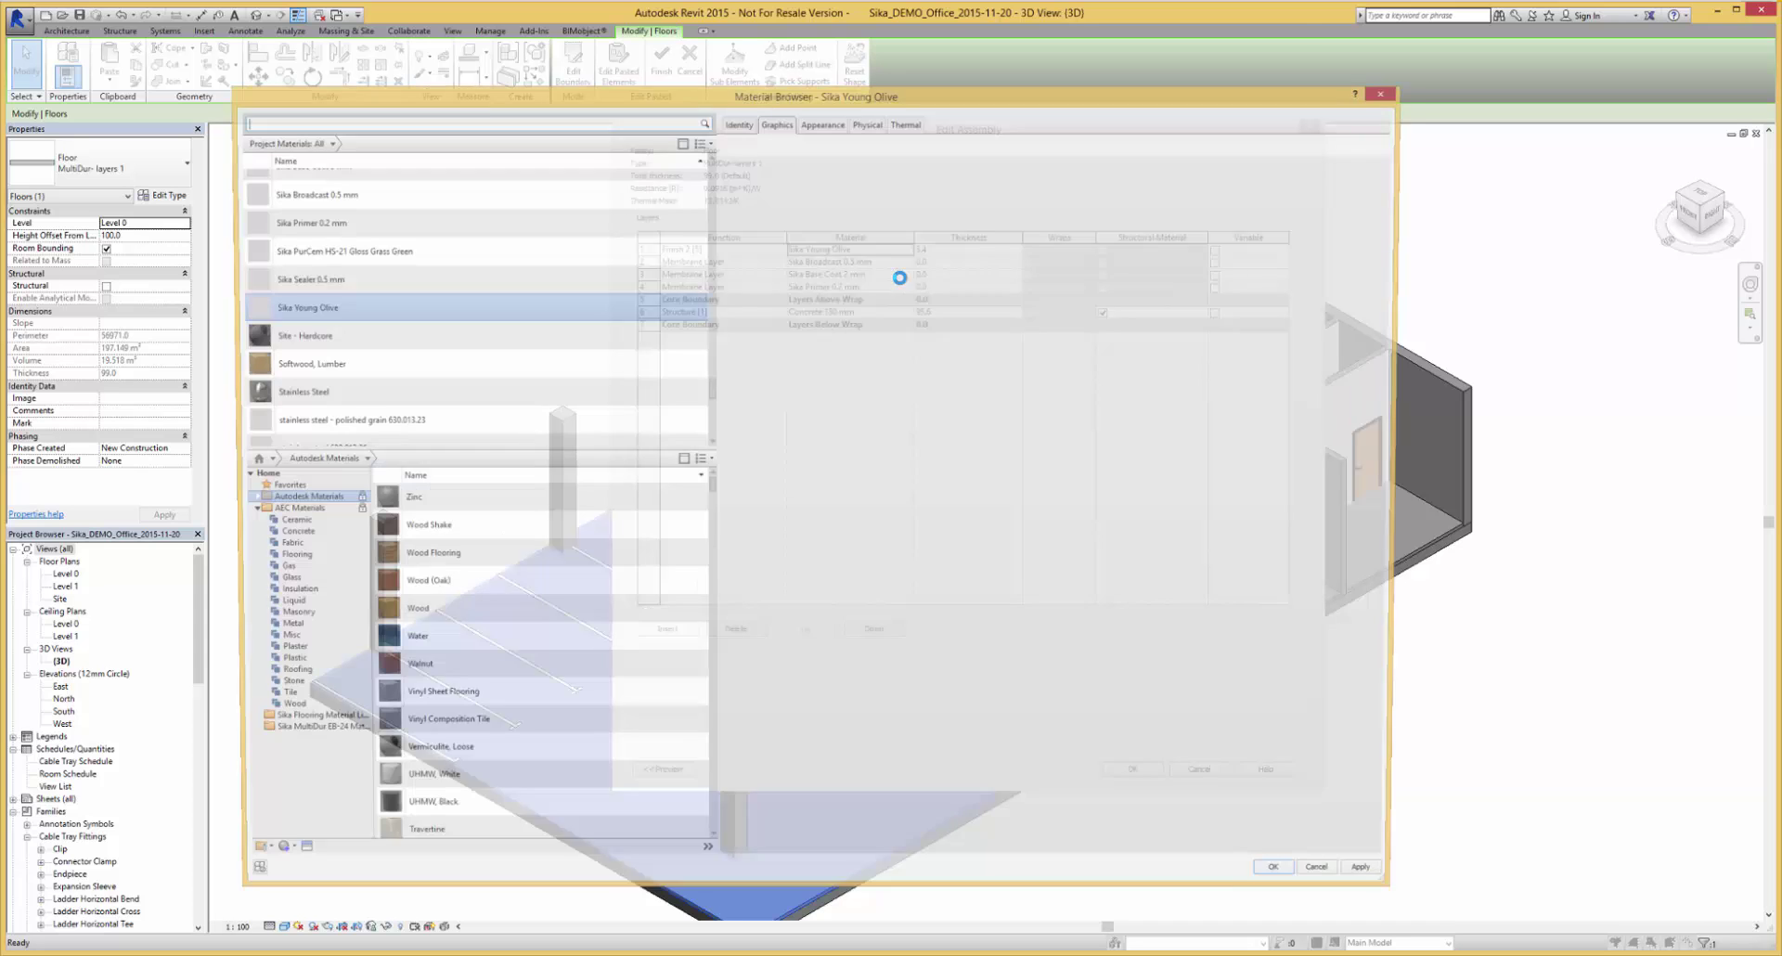
left_click(306, 723)
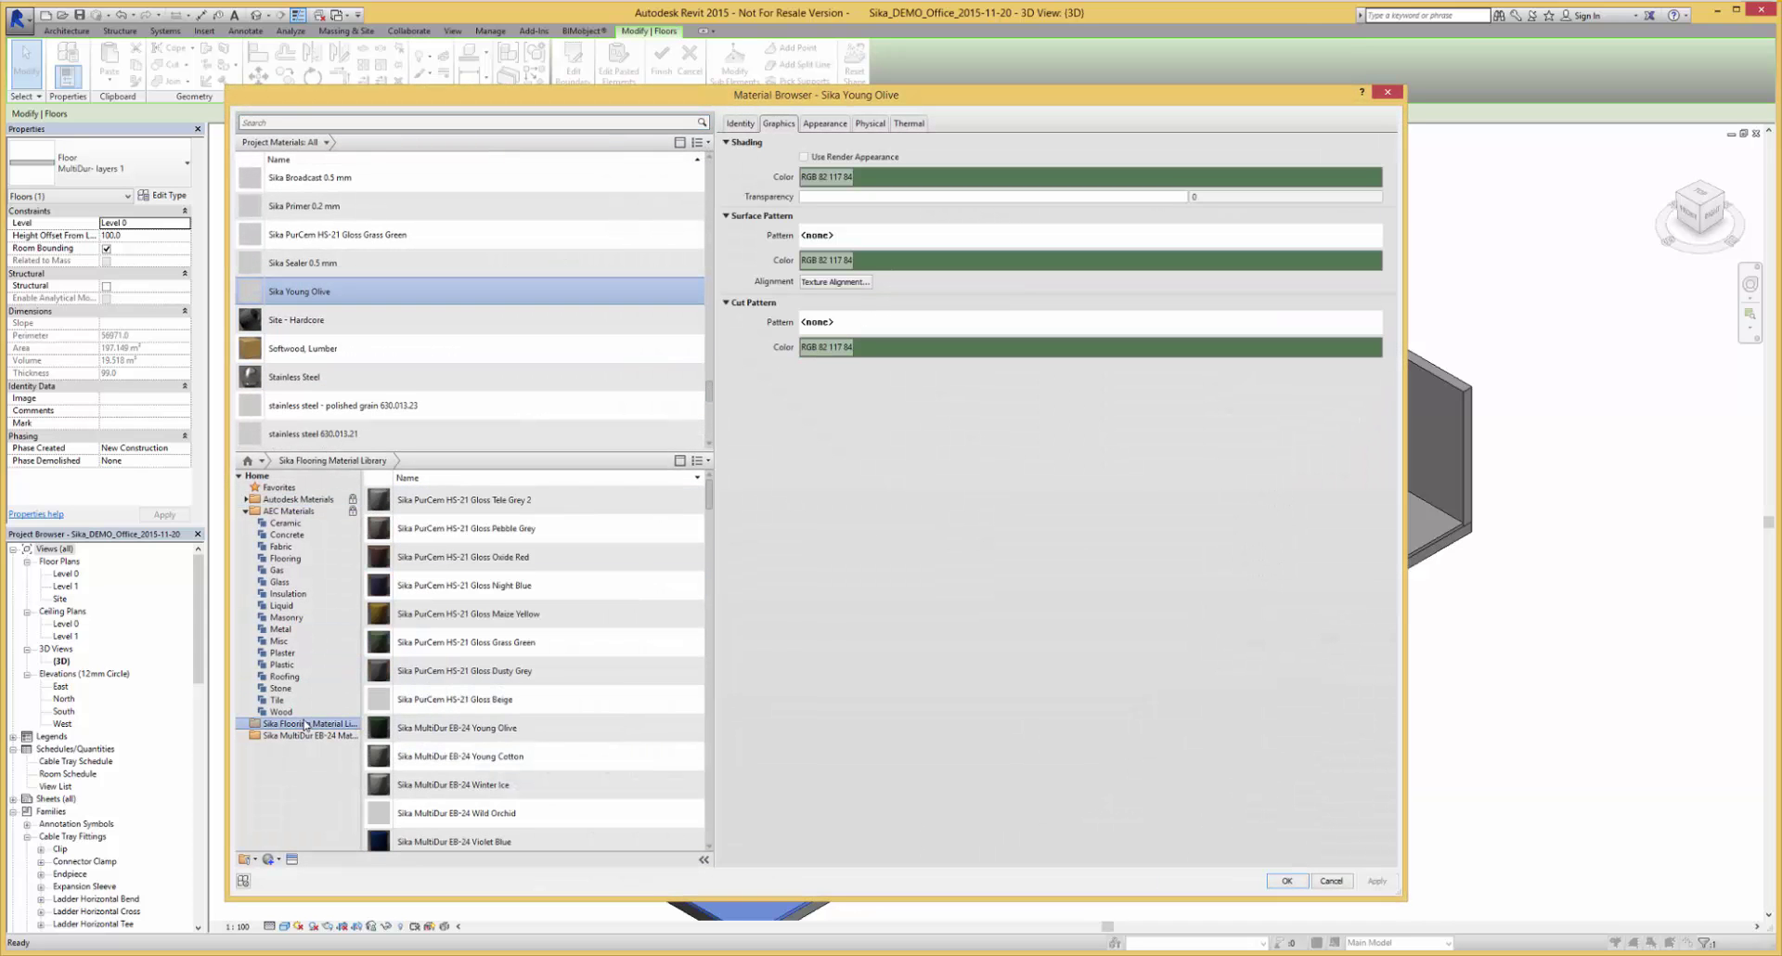
Add MultiDur EB-24 Moisty Shine and Brilliant Blue, assigning Brilliant Blue to the finish layer
scroll(565, 669, "down", 5)
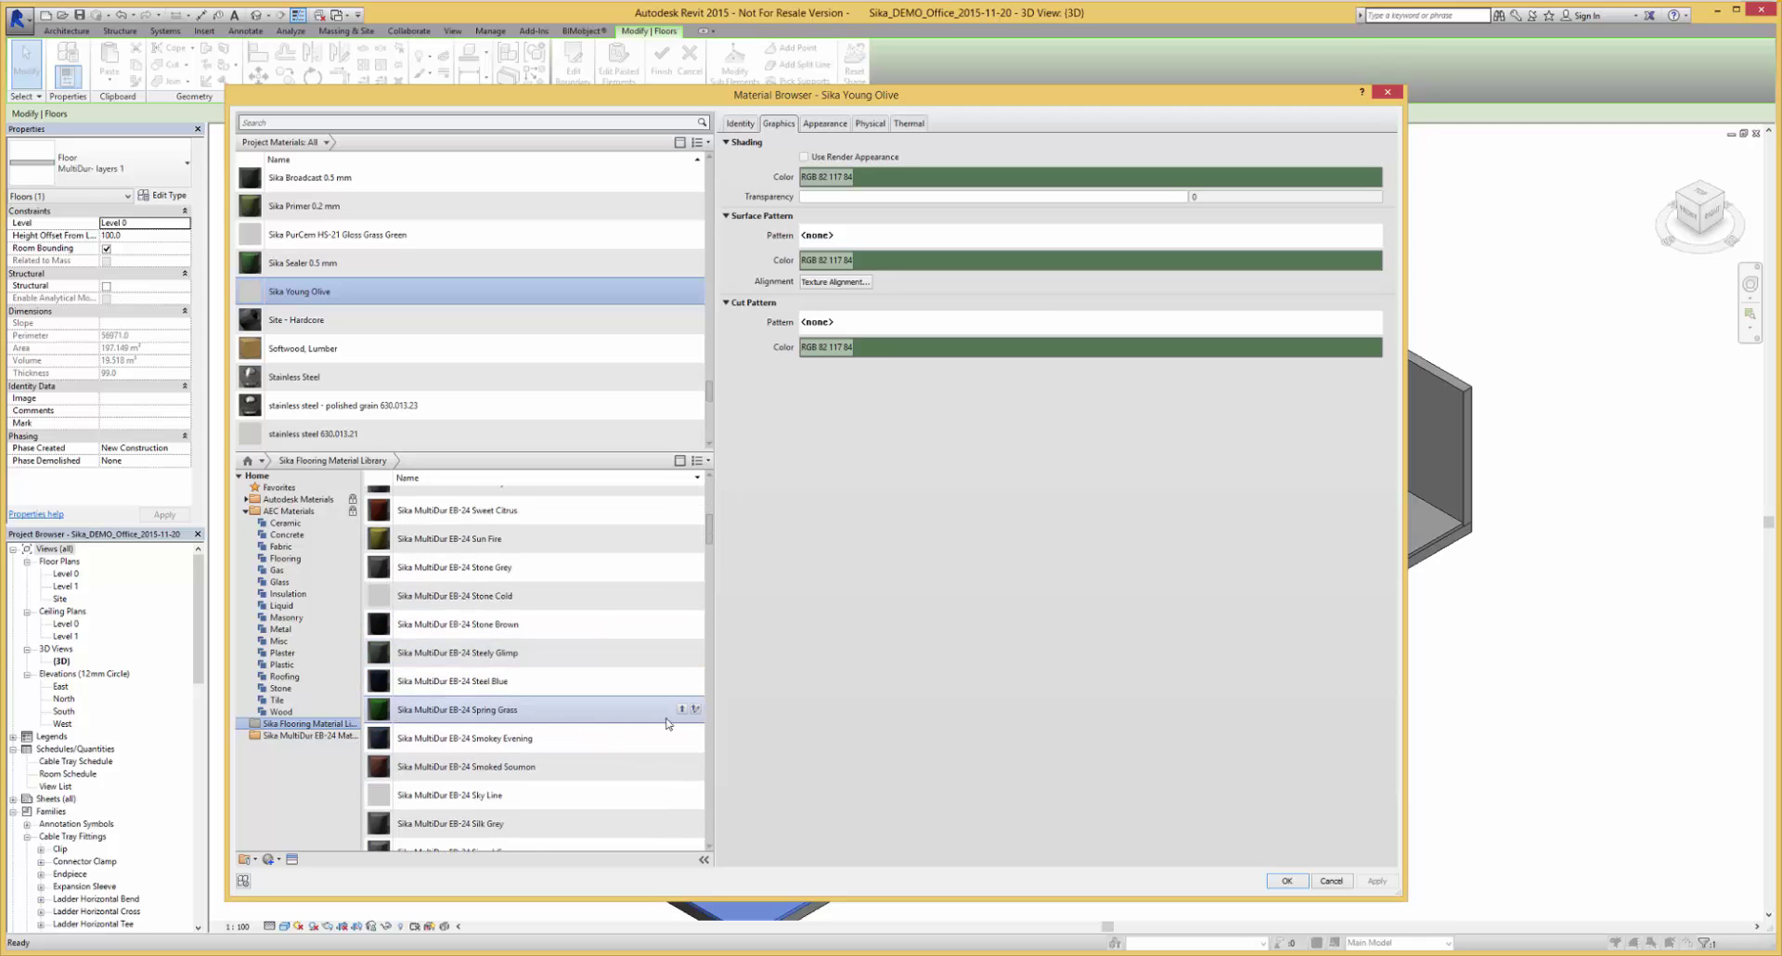
scroll(673, 723, "down", 10)
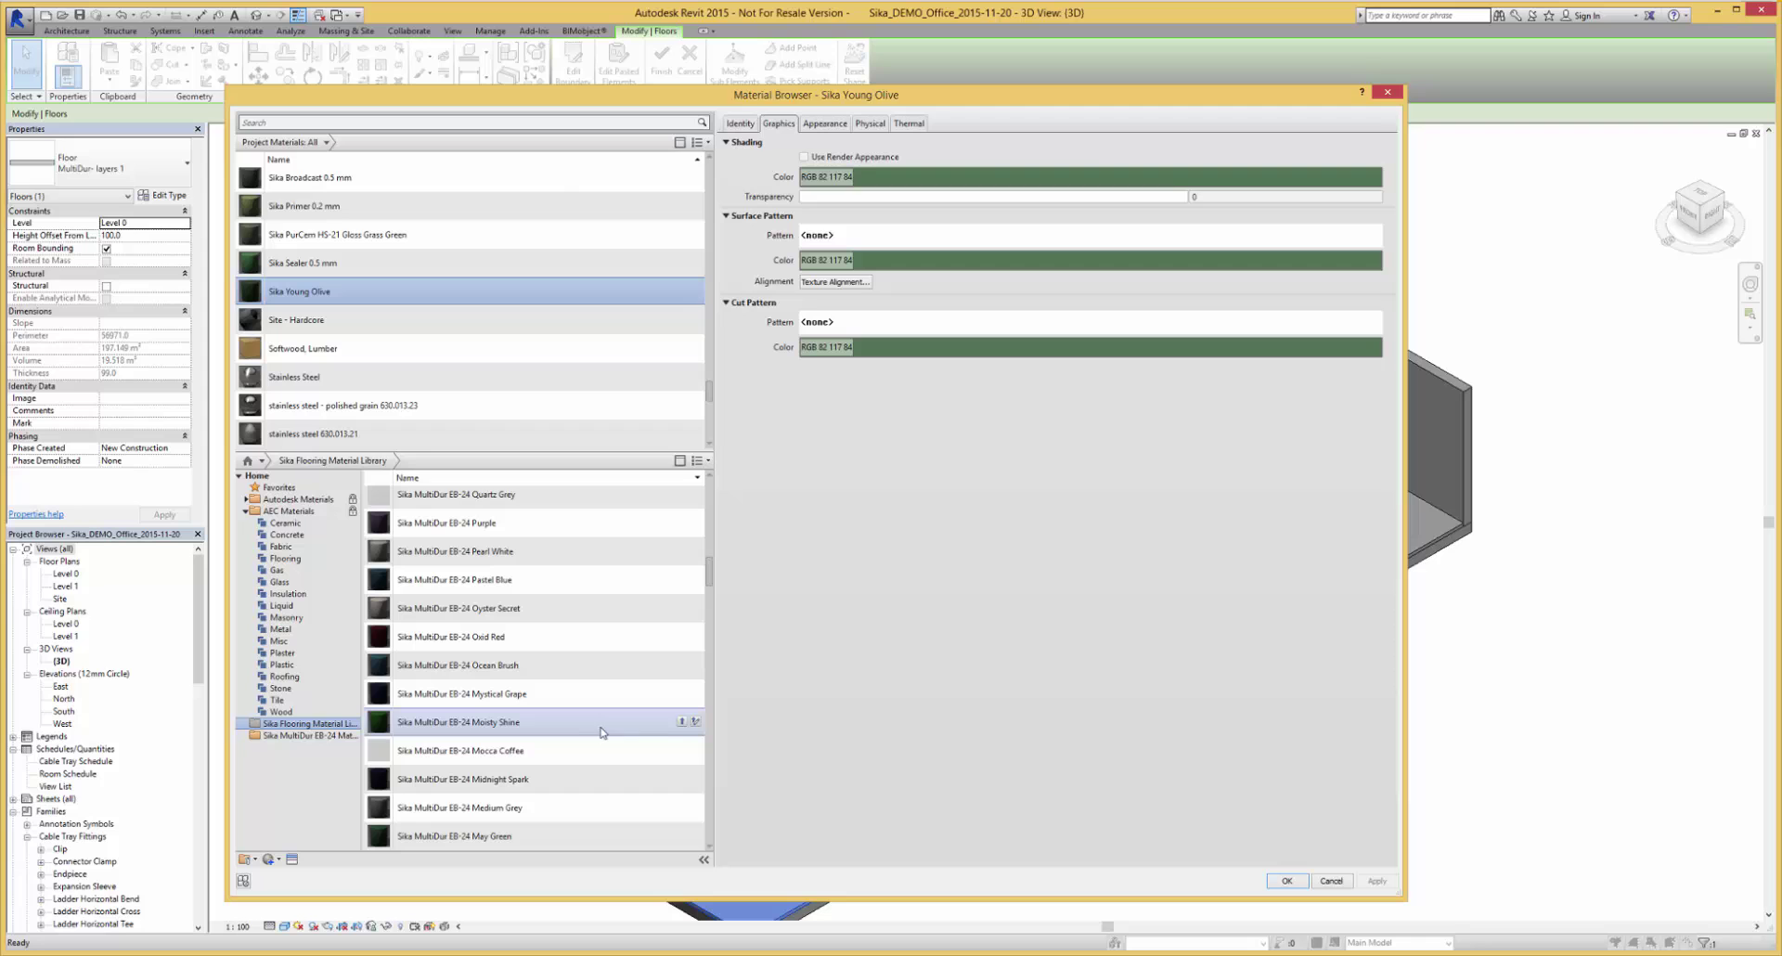
left_click(682, 723)
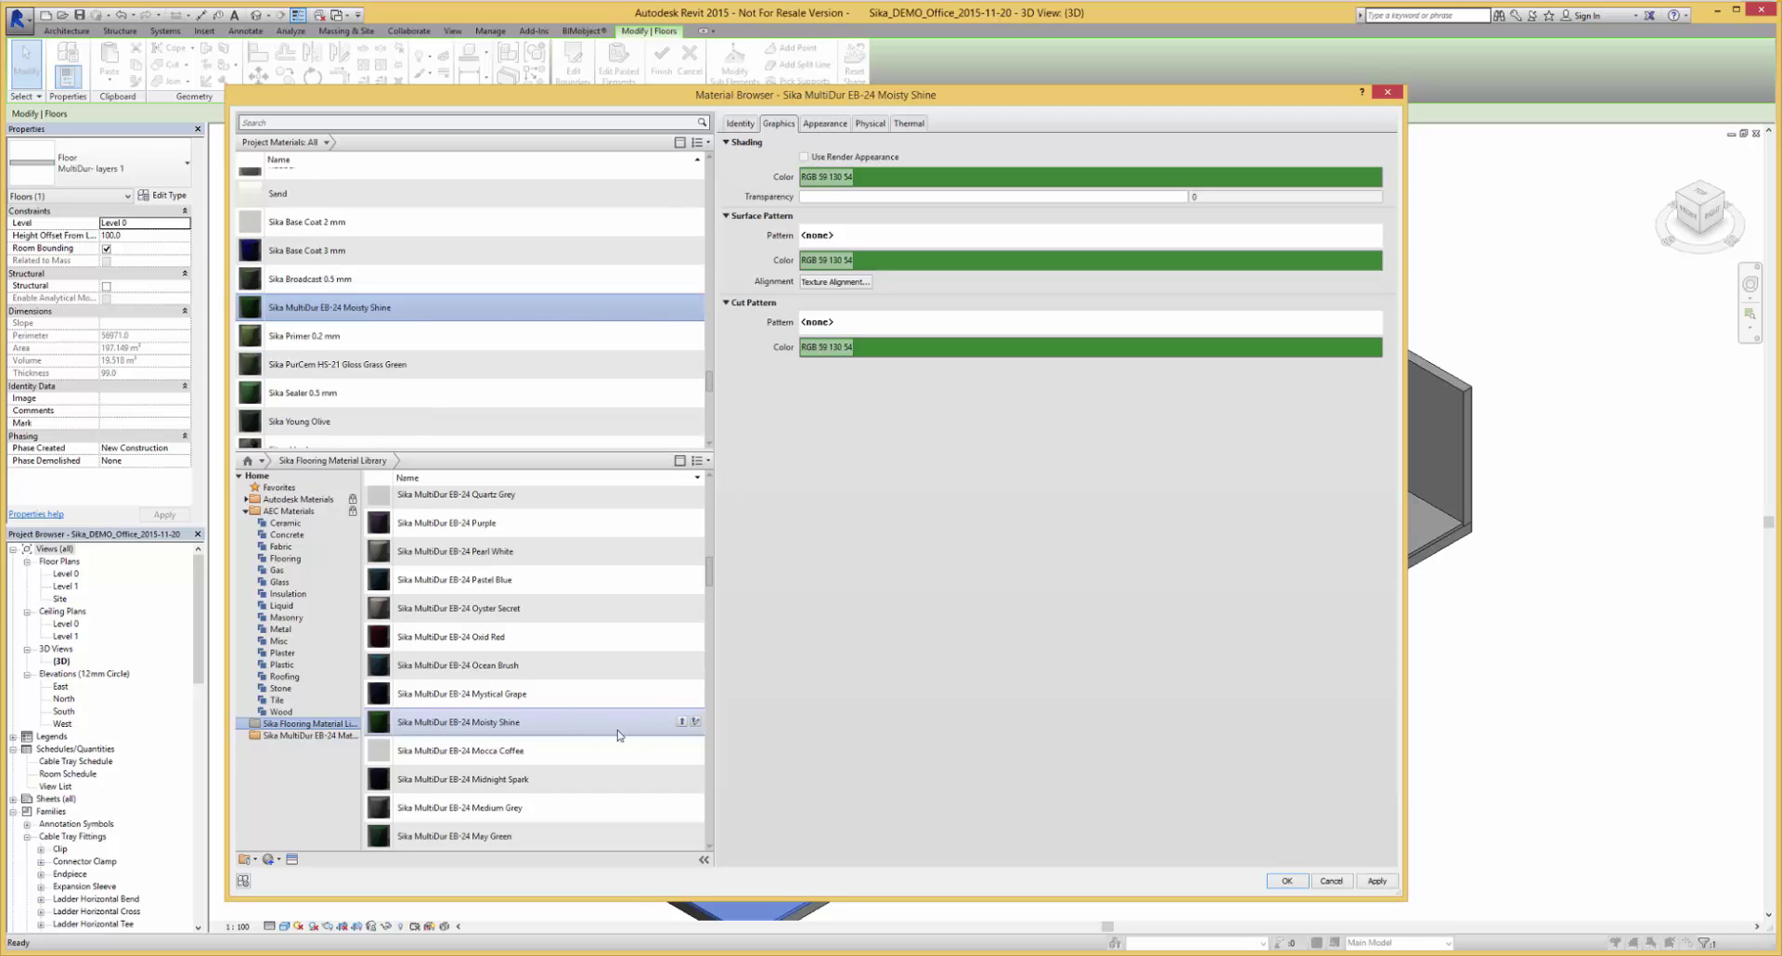
scroll(619, 735, "down", 15)
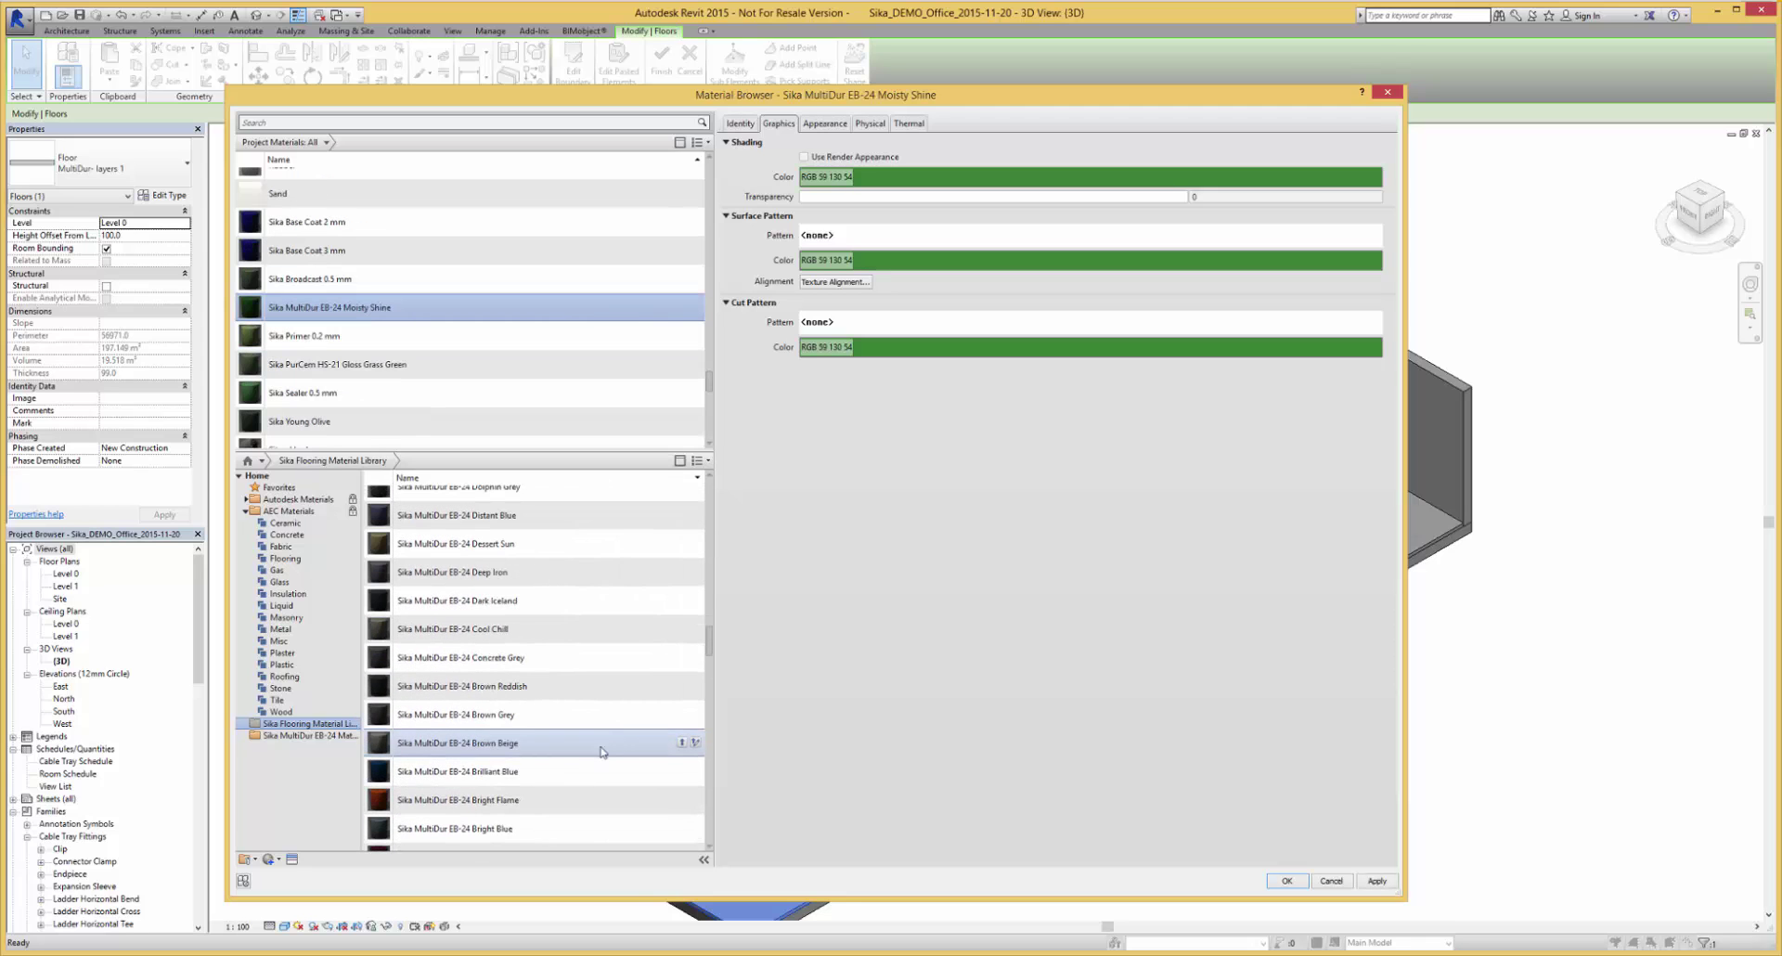
left_click(682, 772)
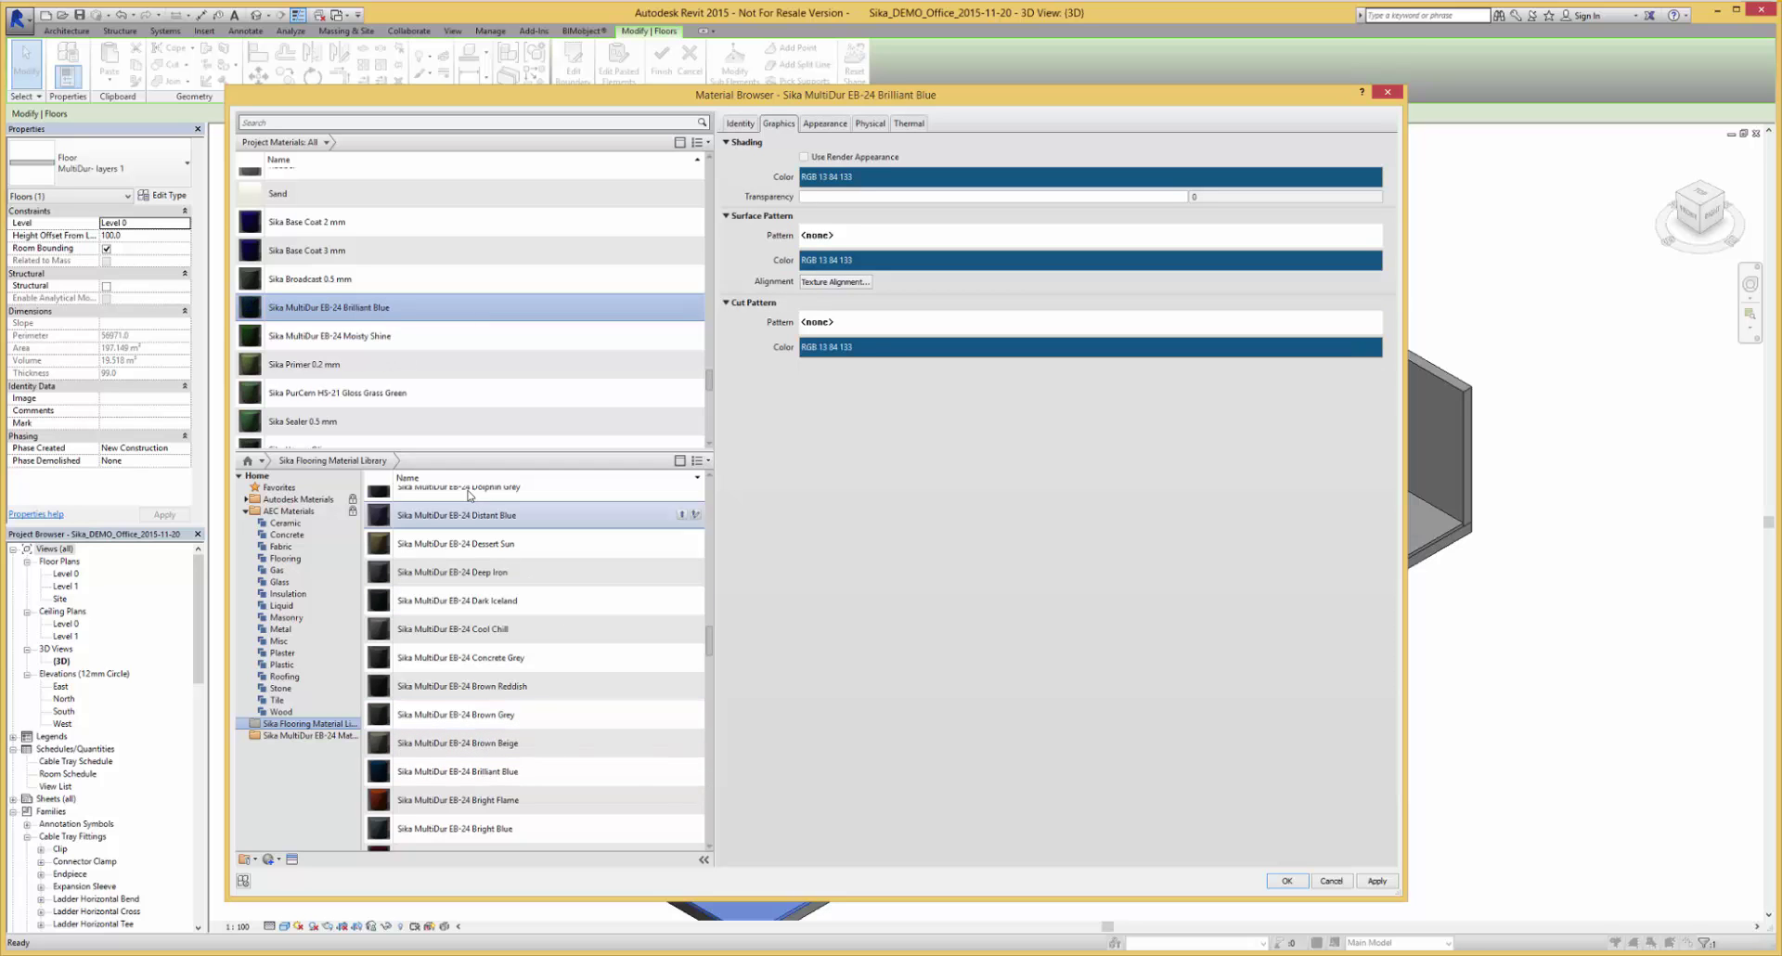
left_click(1286, 881)
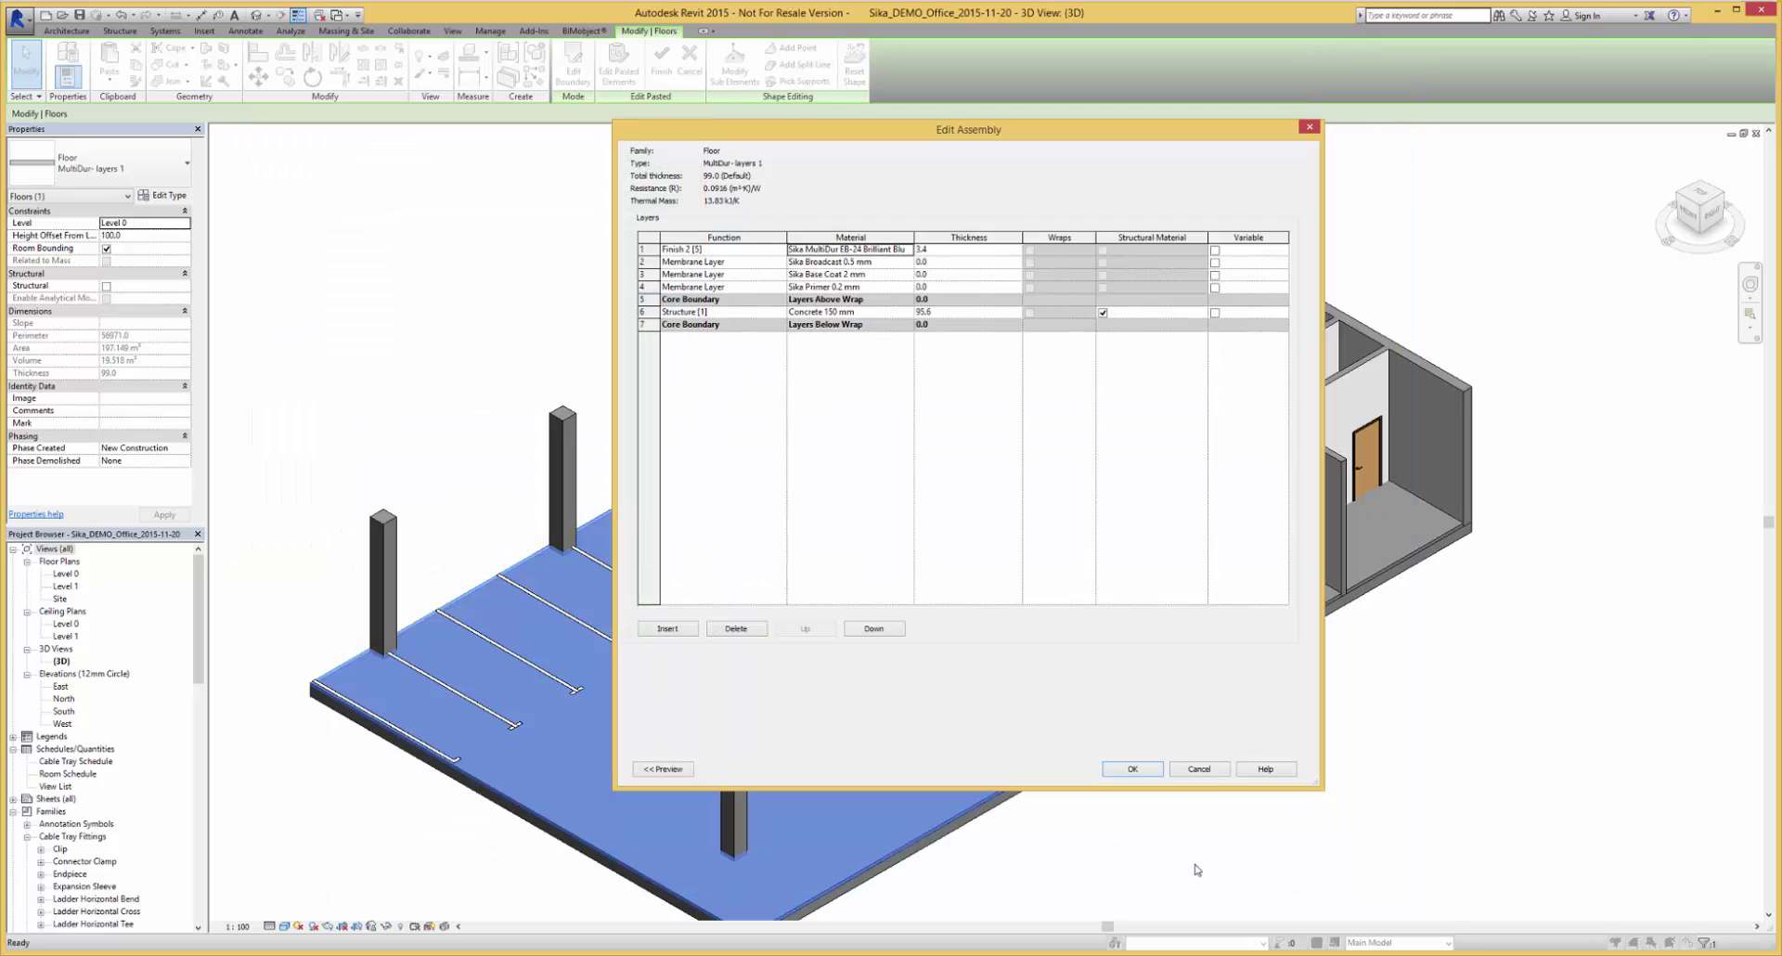
left_click(1138, 771)
left_click(1148, 772)
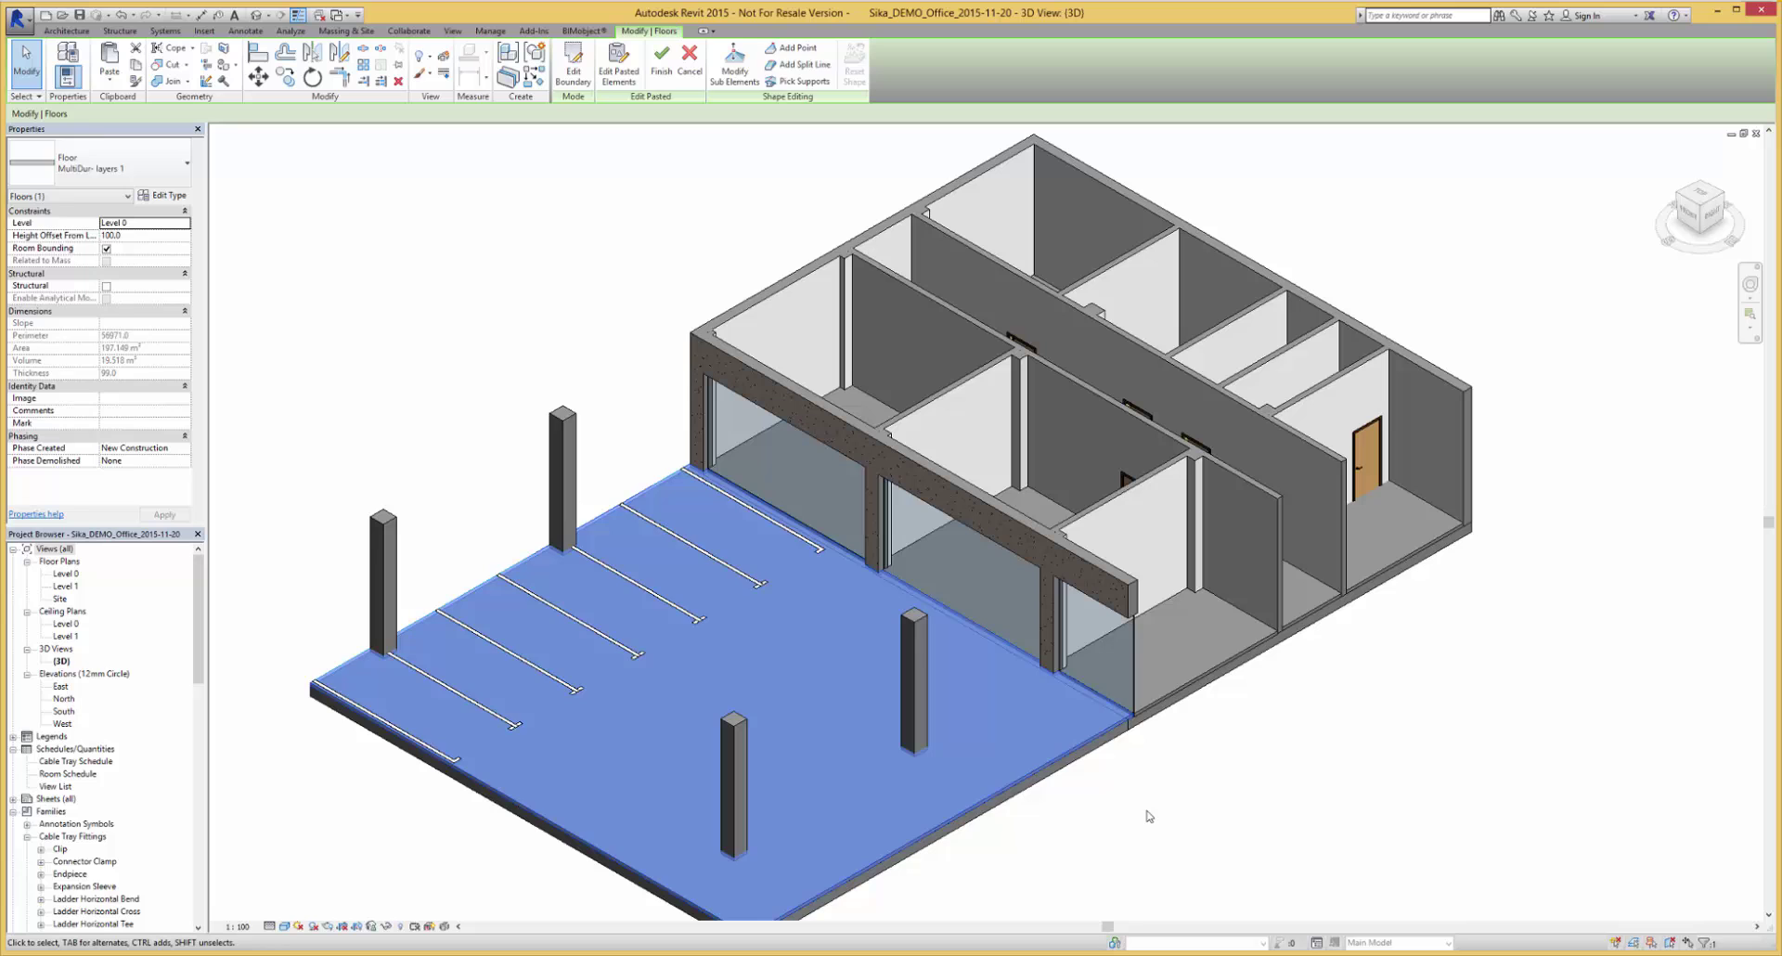
Open the Sika ComfortFloor PS-23 product page in the BIMobject browser
middle_click_drag(1162, 808, 1053, 737)
scroll(1048, 740, "down", 1)
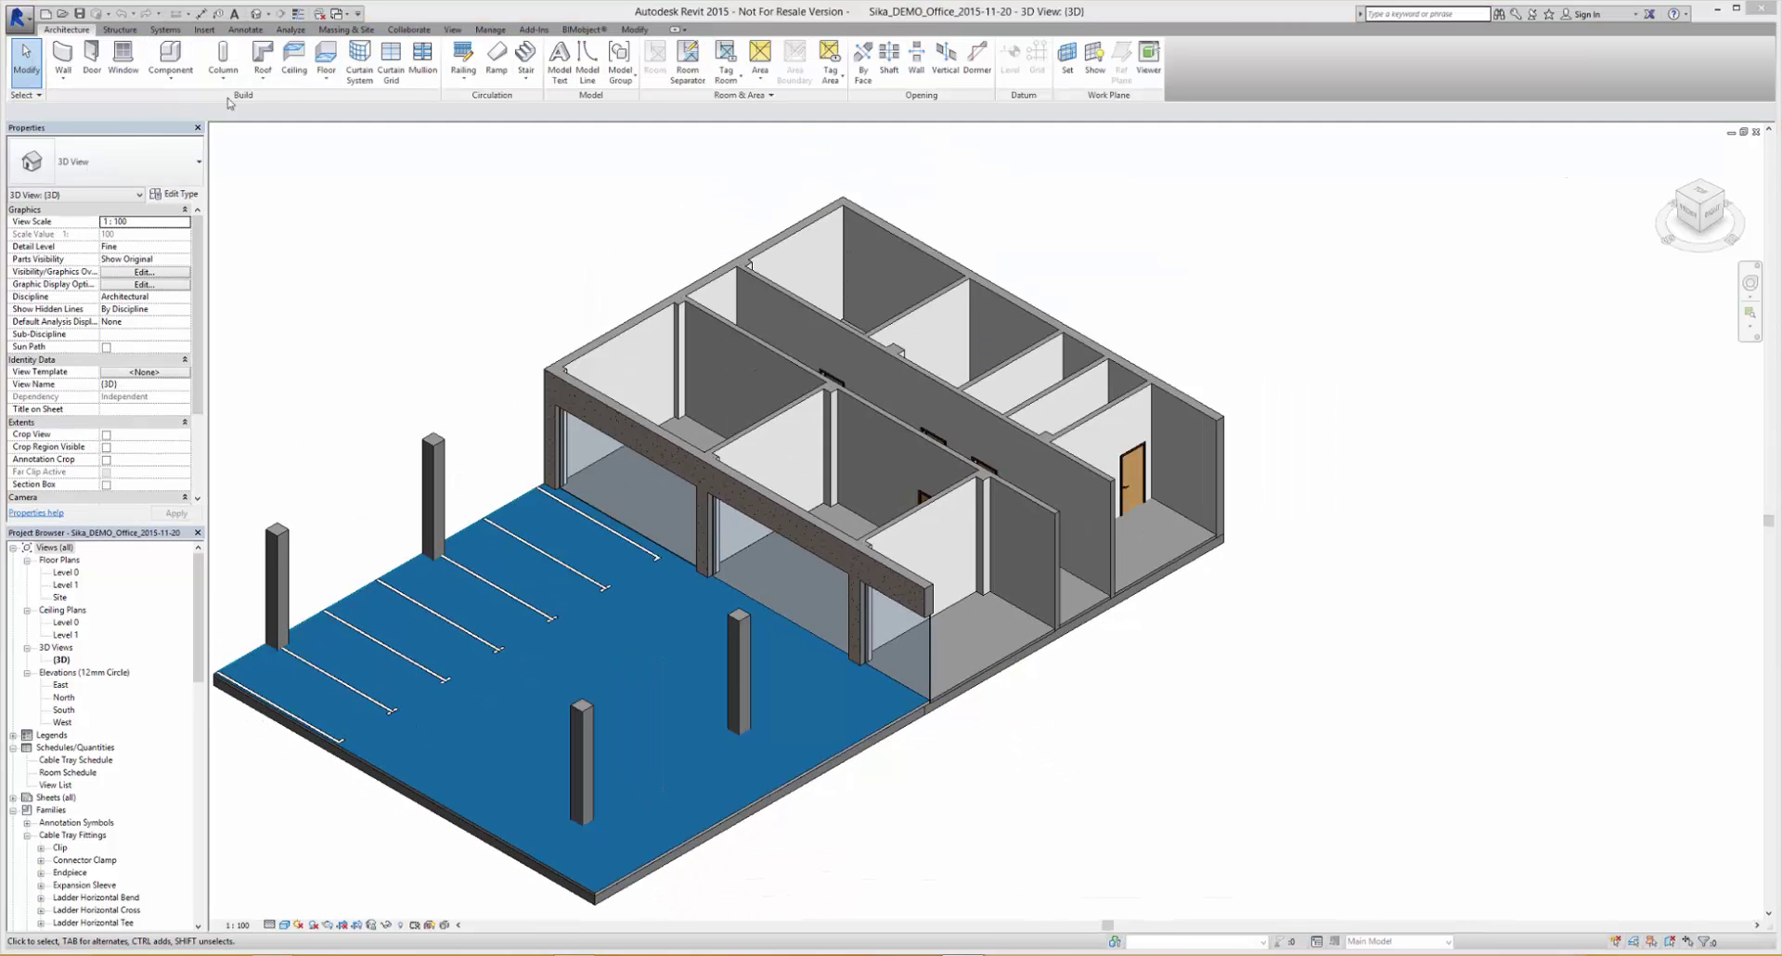
left_click(570, 31)
left_click(25, 57)
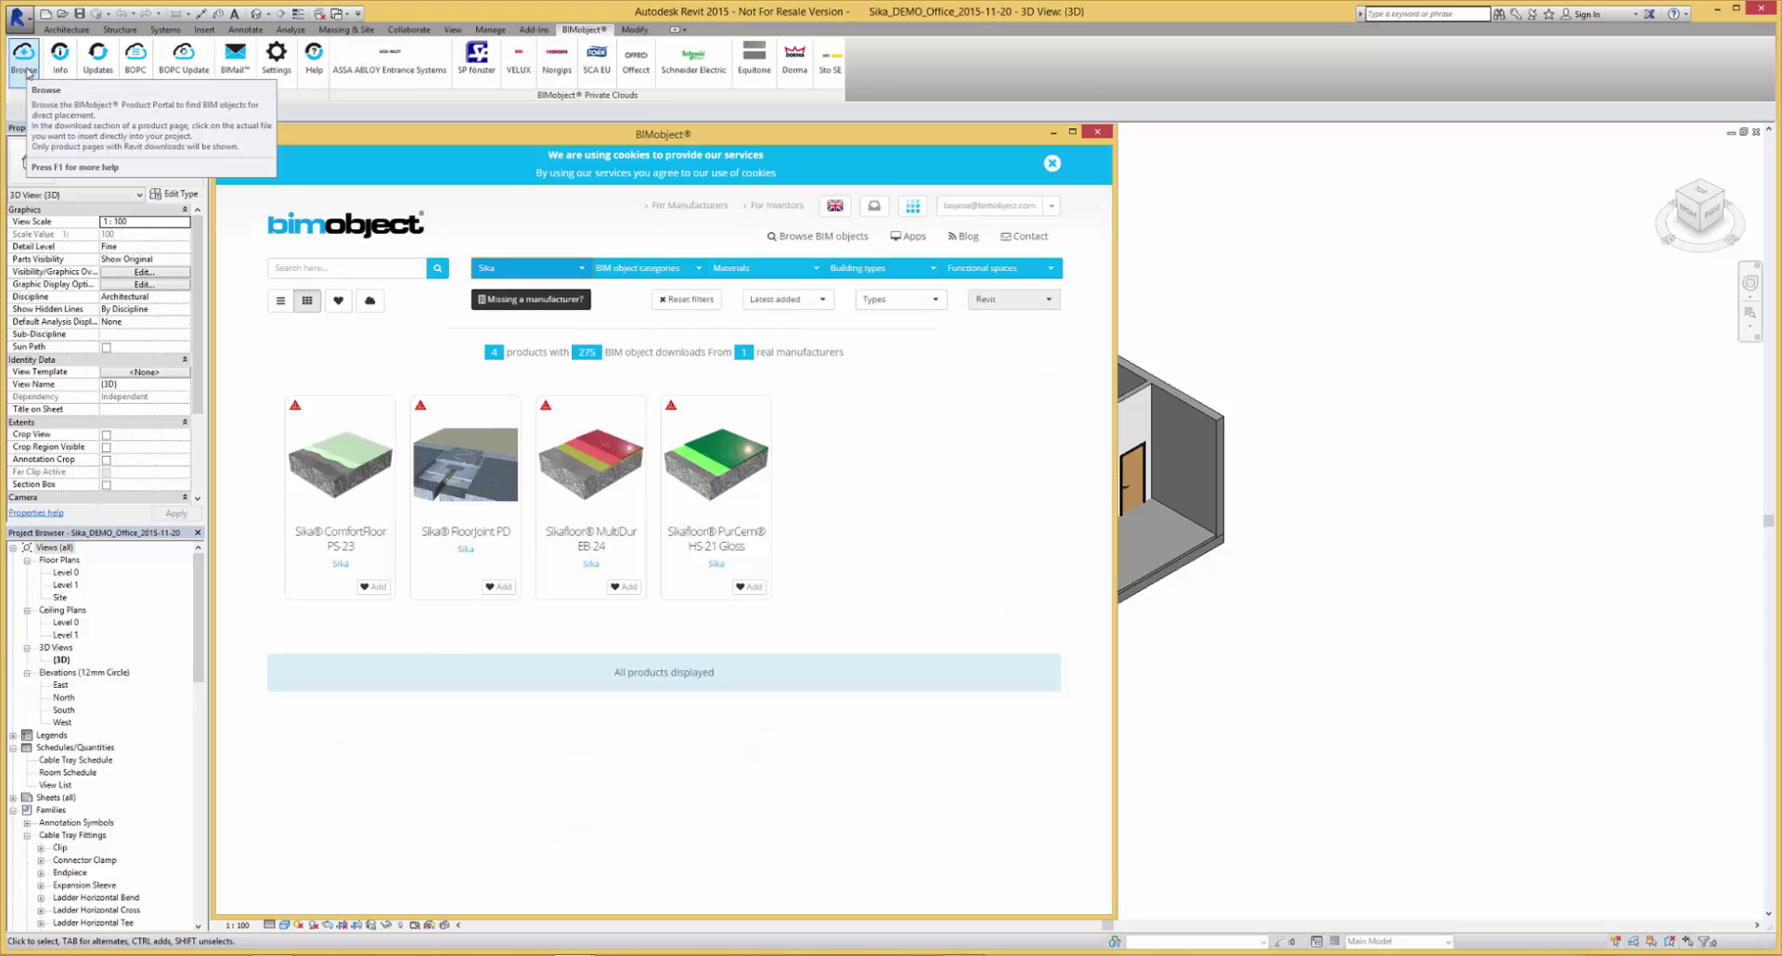
left_click(342, 463)
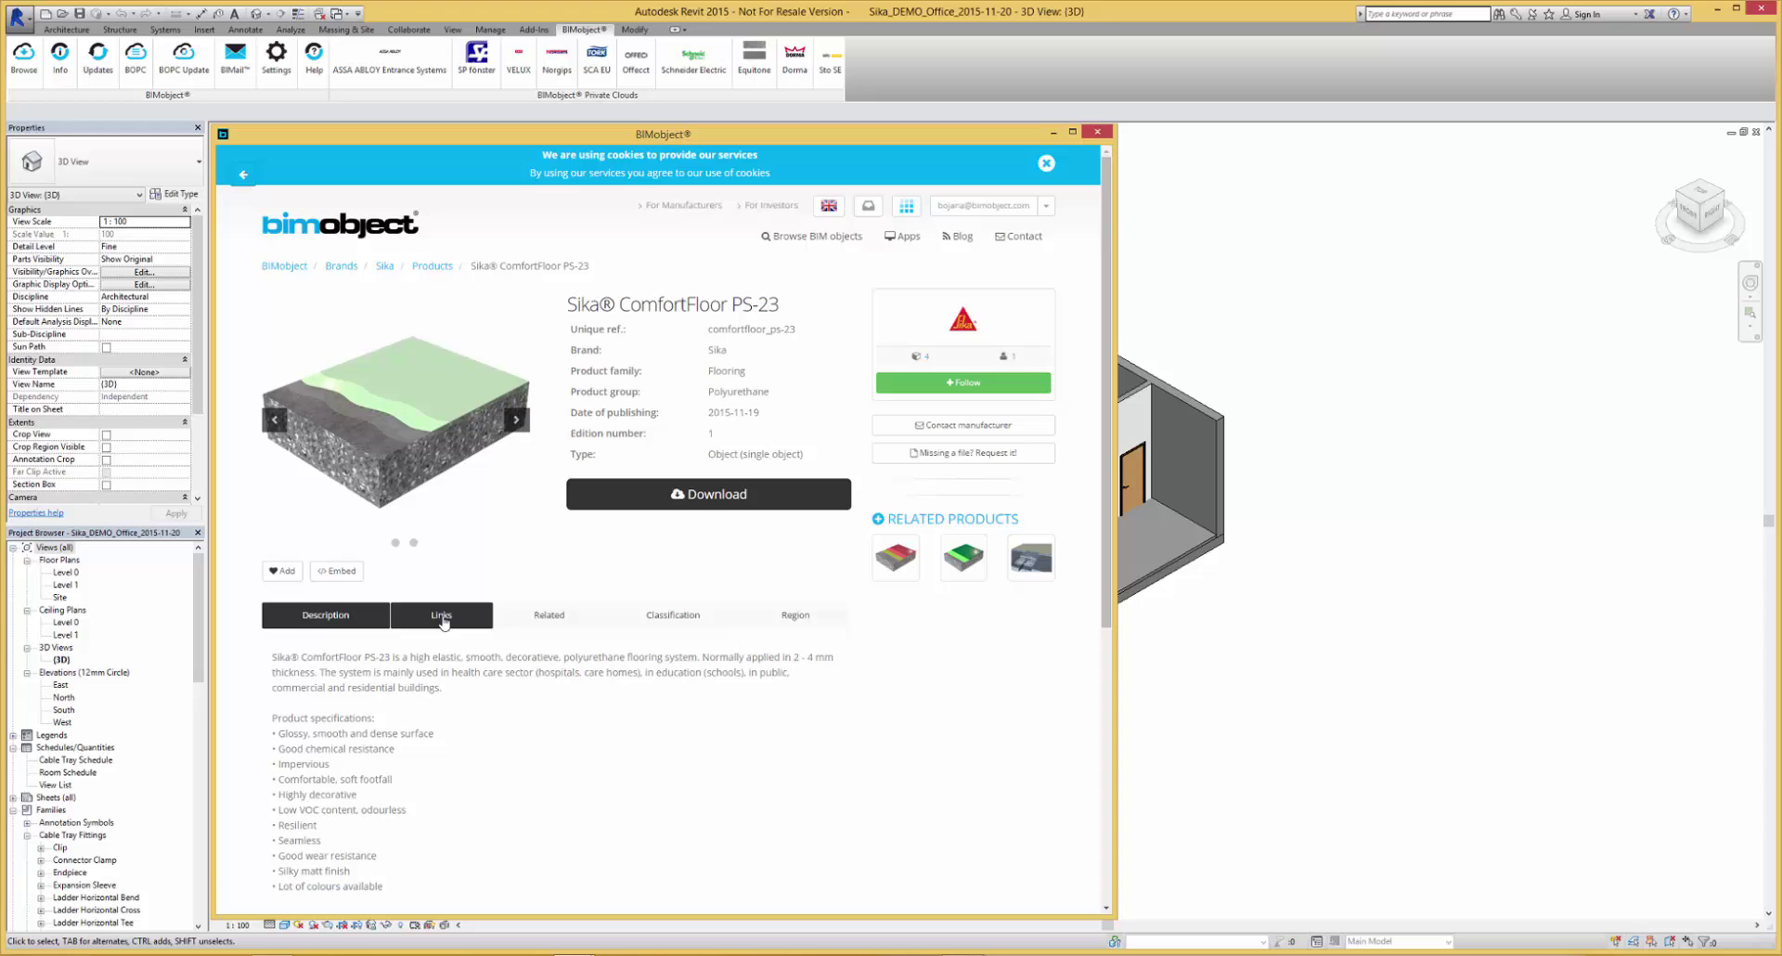
Review ComfortFloor PS-23's links, details and images, then download its Revit file
left_click(444, 623)
left_click(578, 617)
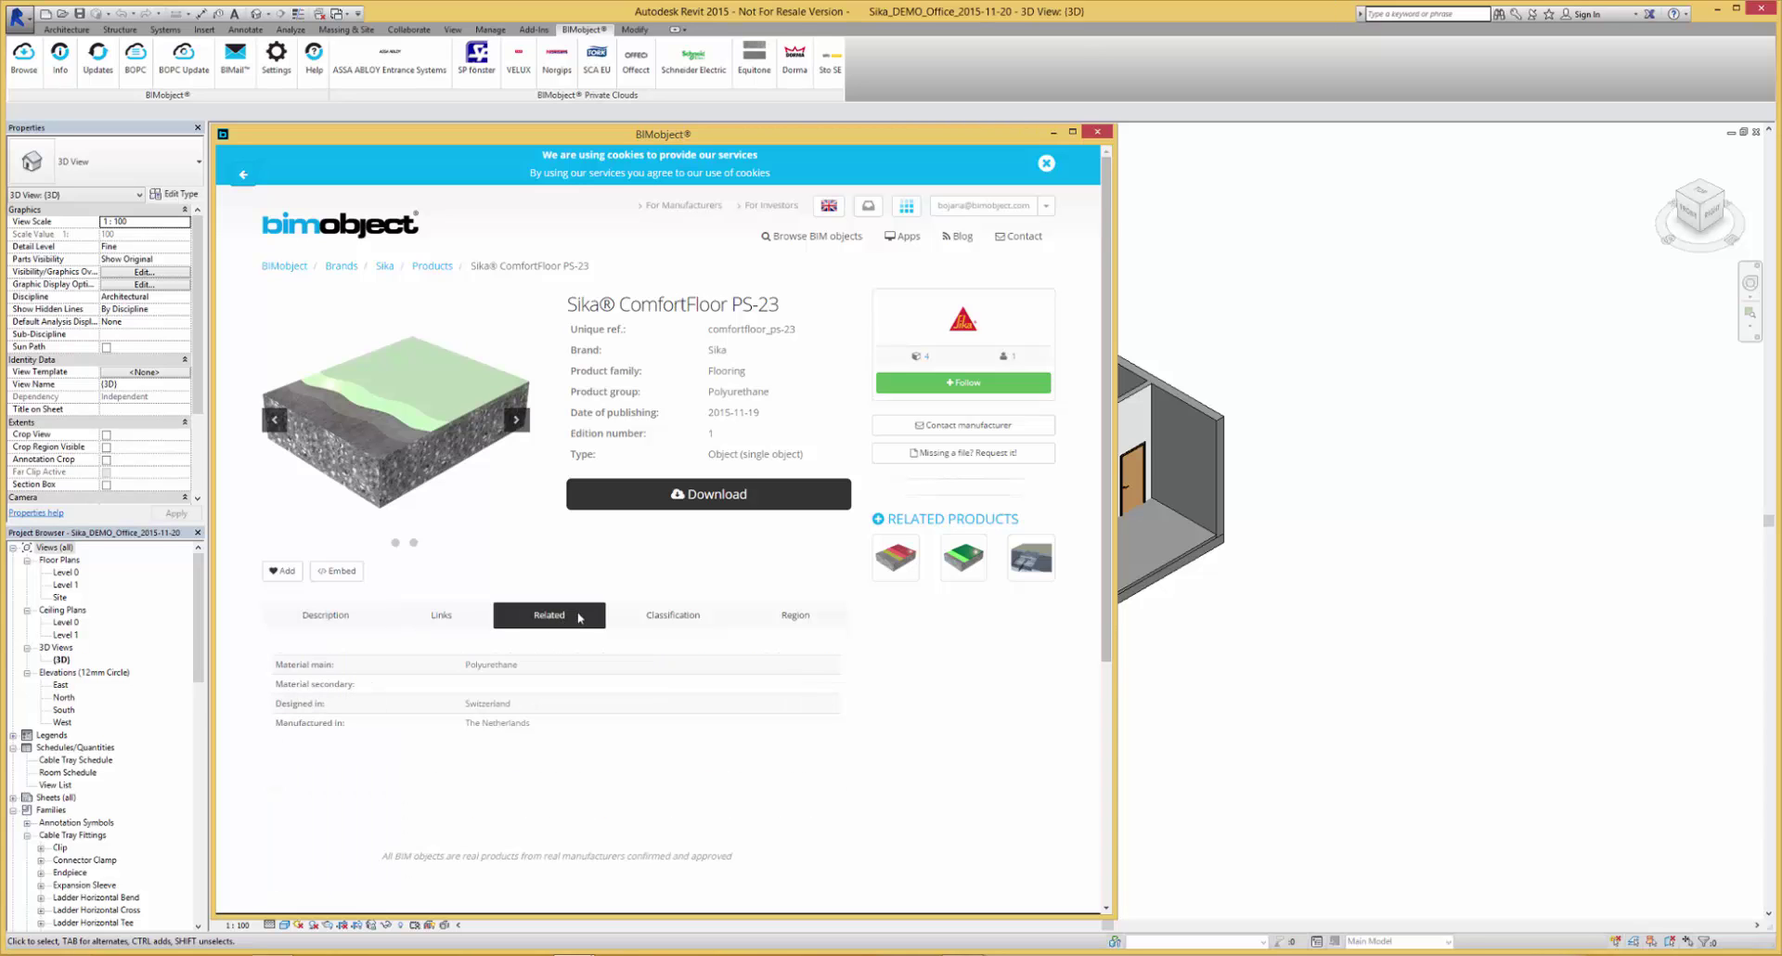
left_click(517, 420)
left_click(516, 419)
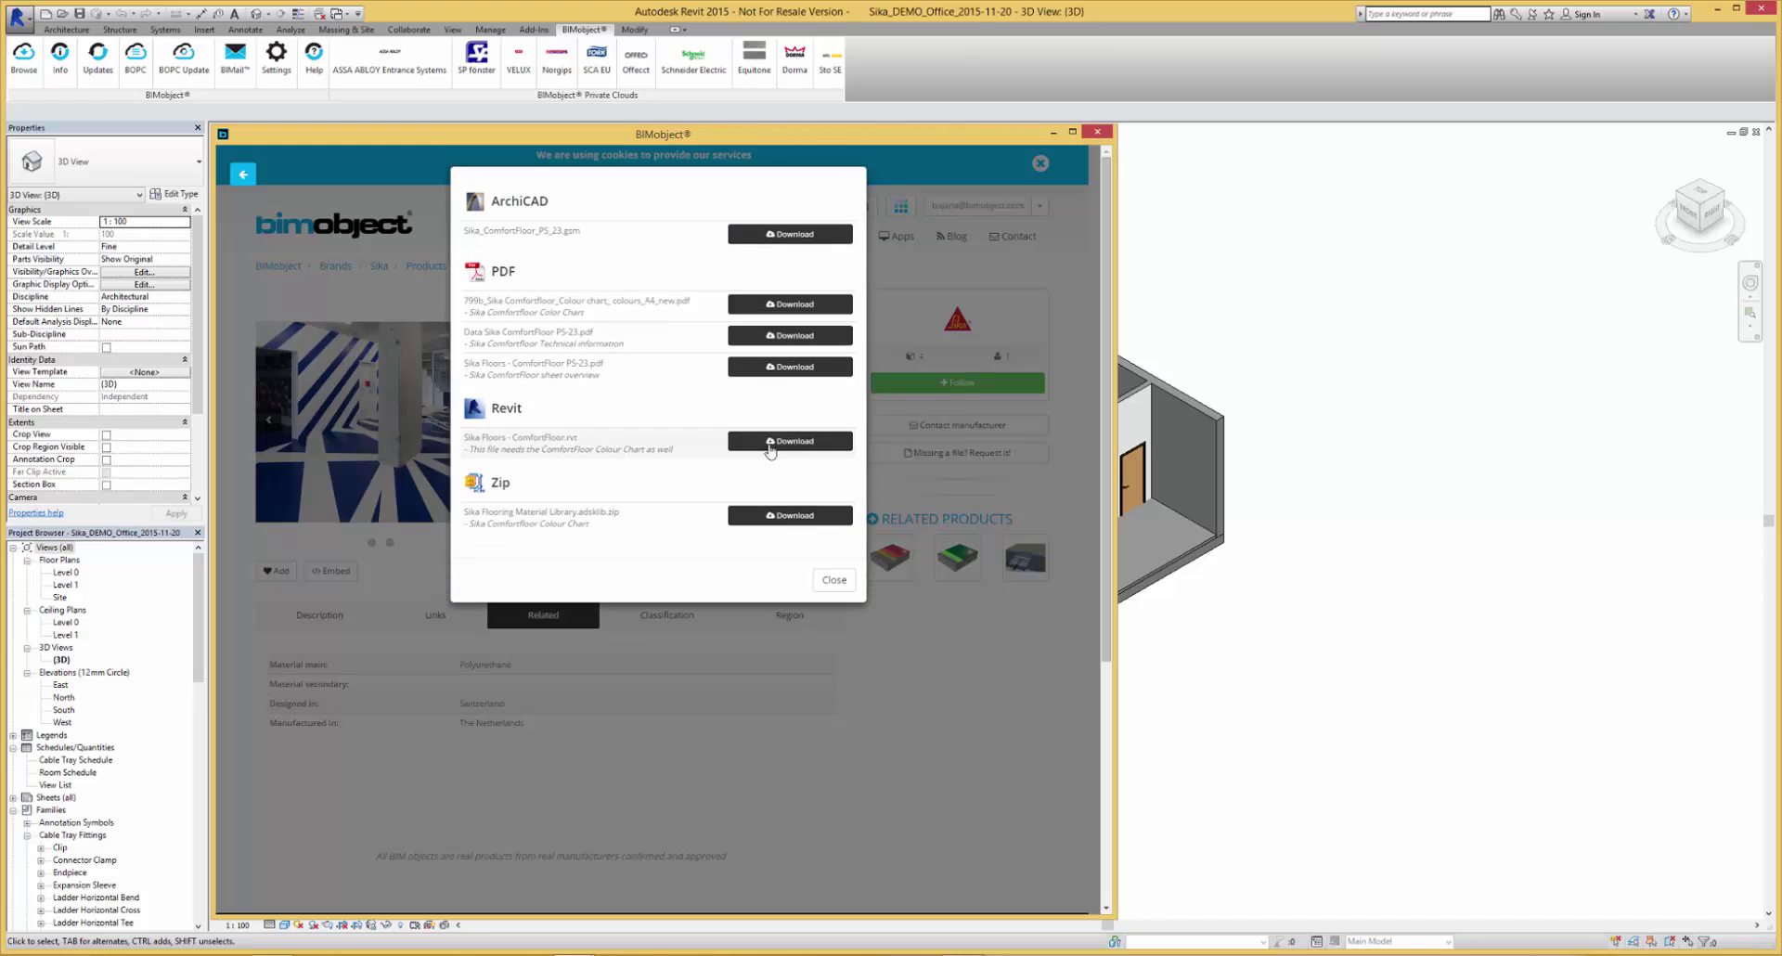
left_click(800, 447)
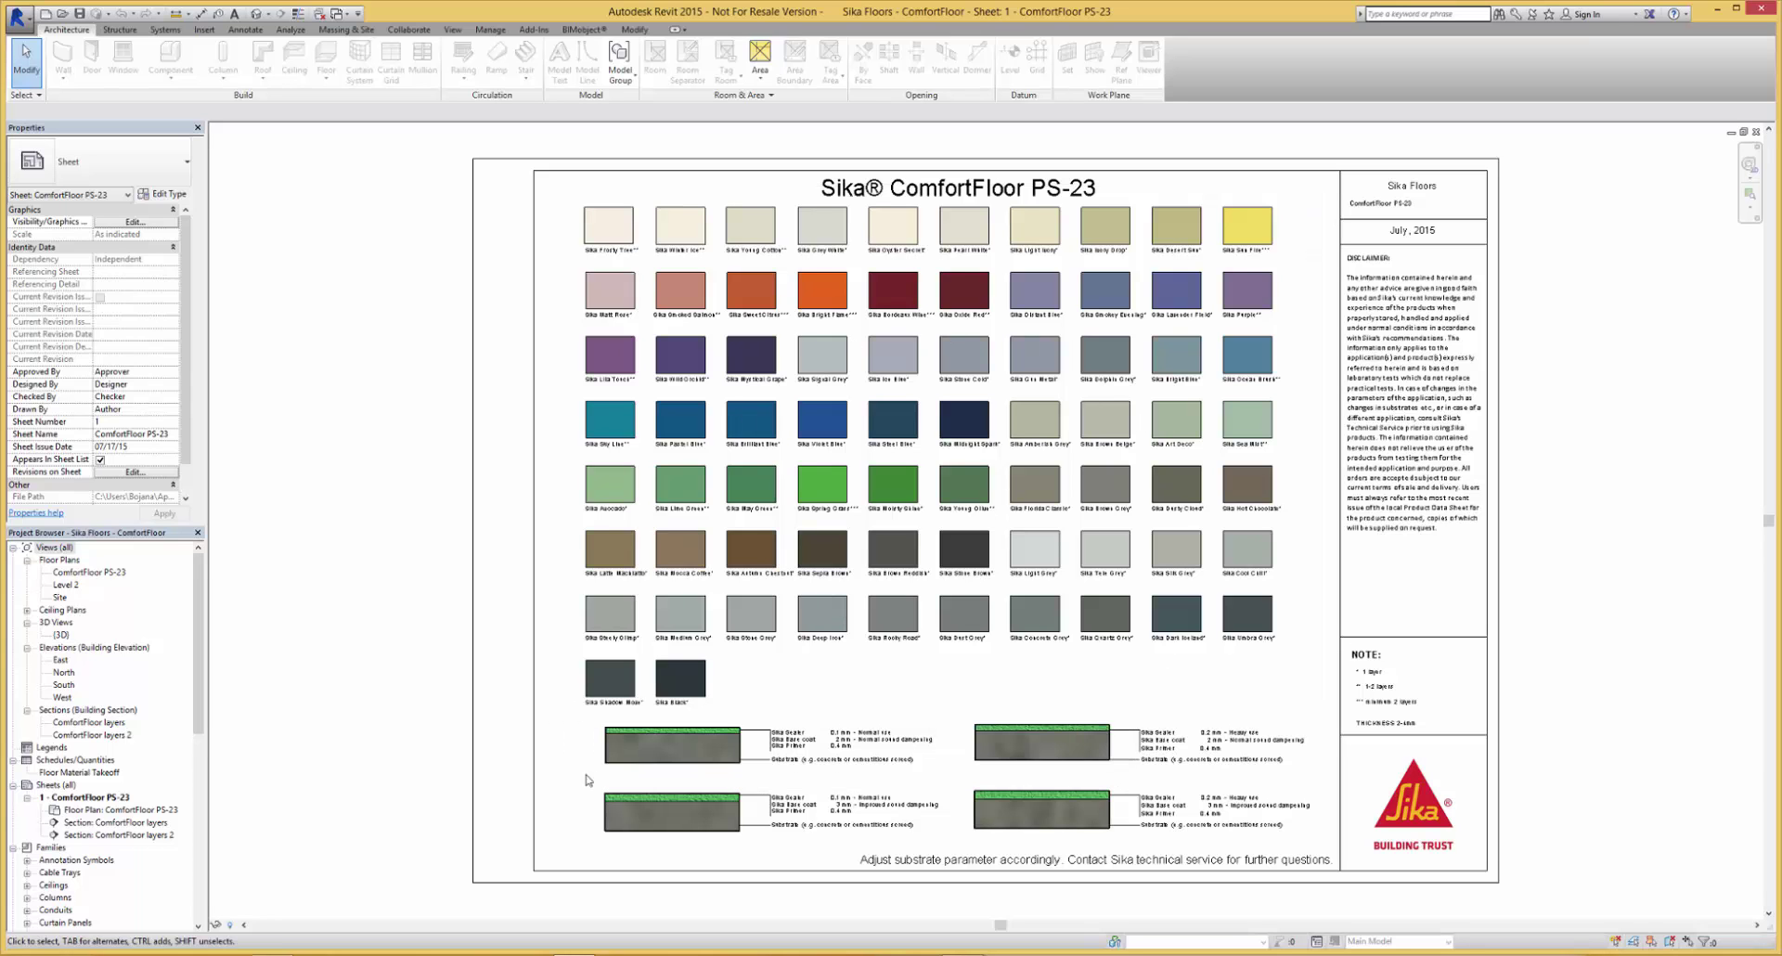
Activate the lower floor-layer section viewport on the ComfortFloor sheet for editing
scroll(808, 763, "up", 5)
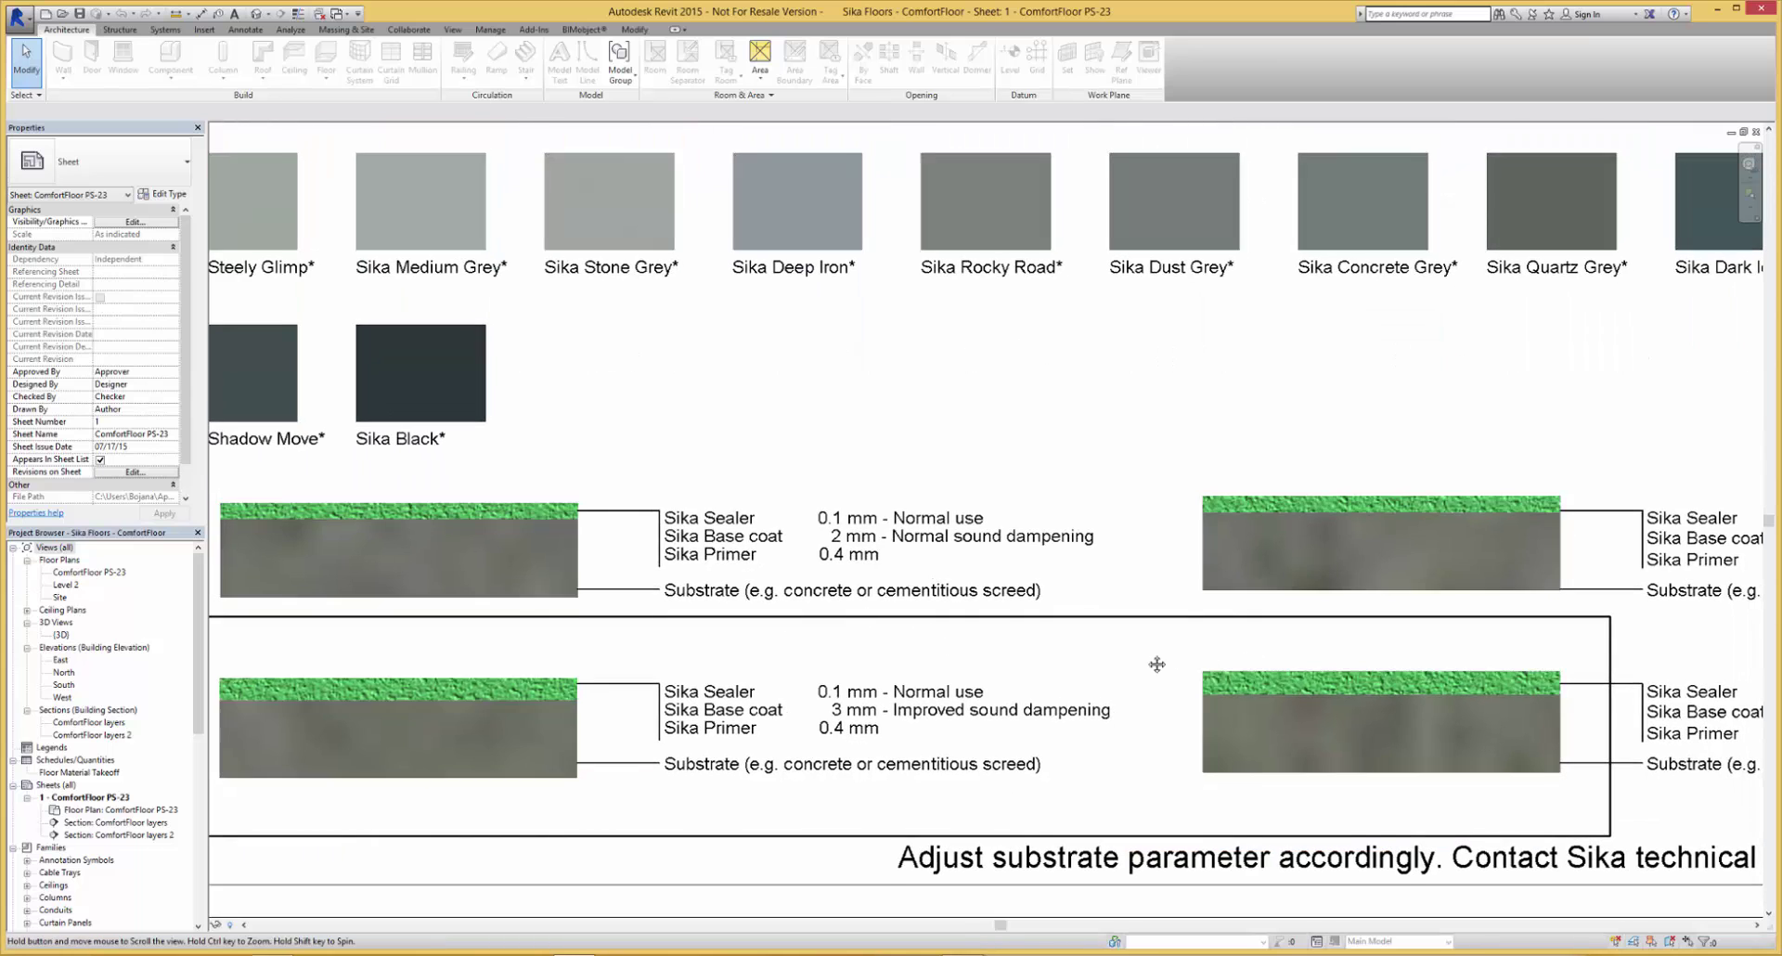
middle_click_drag(927, 660, 746, 674)
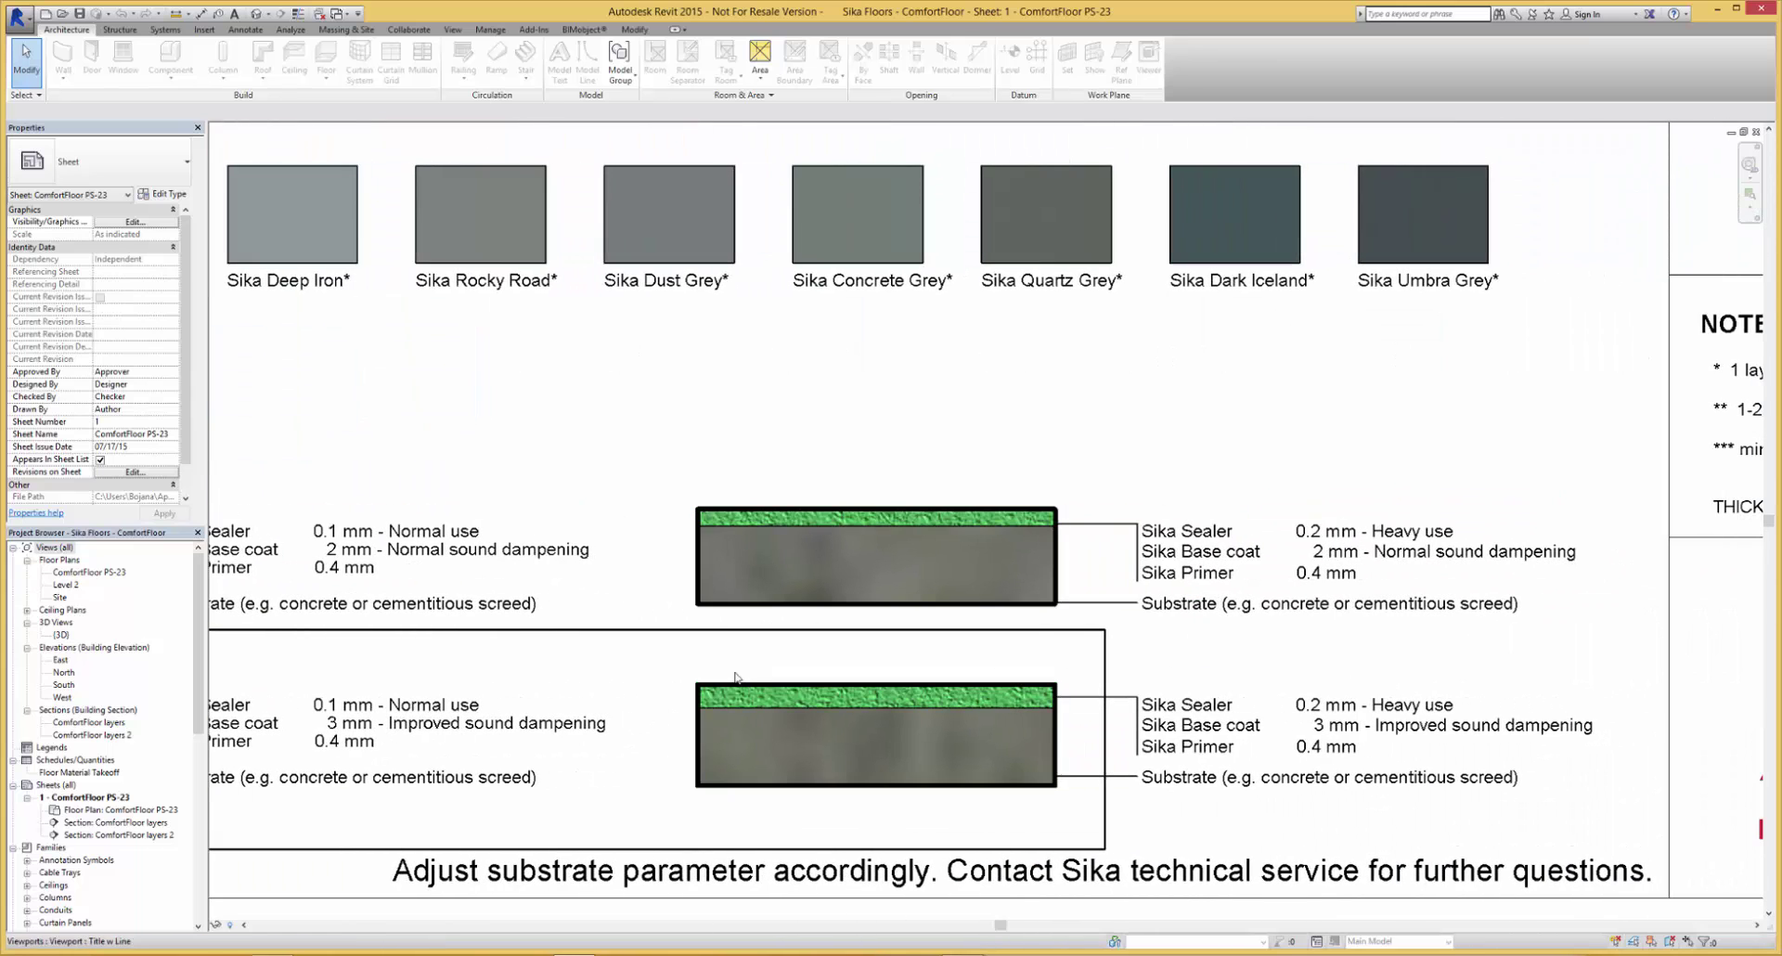
left_click(895, 702)
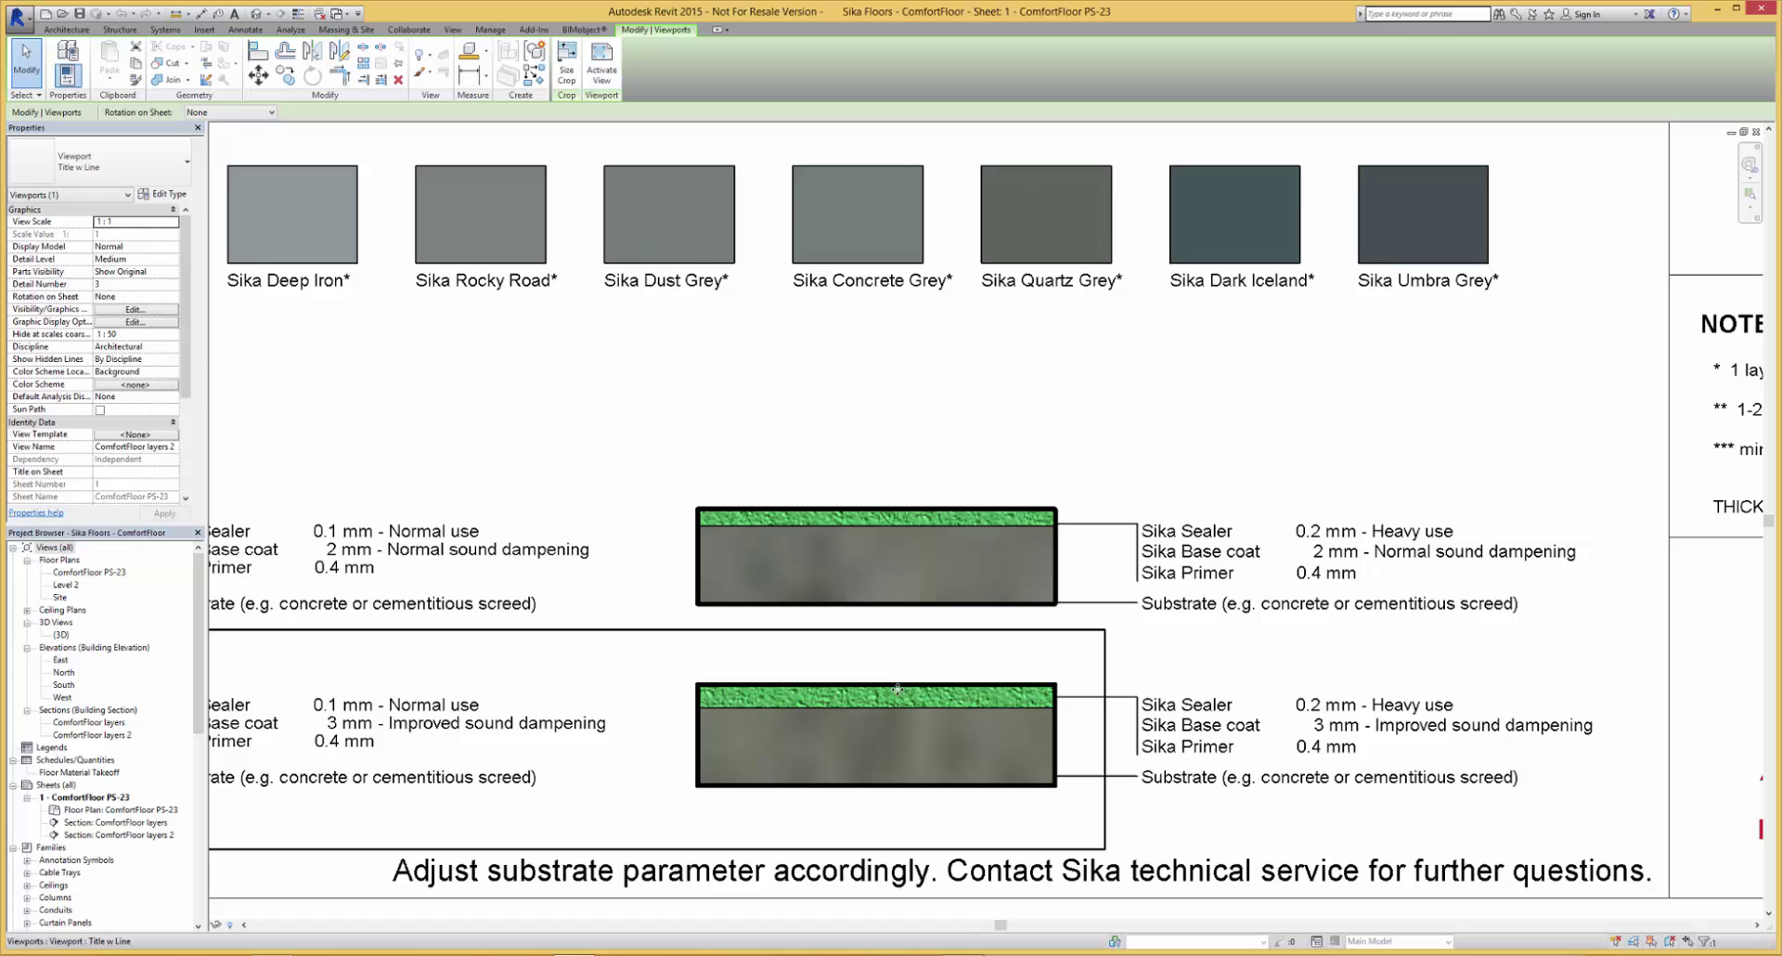
right_click(897, 690)
left_click(924, 406)
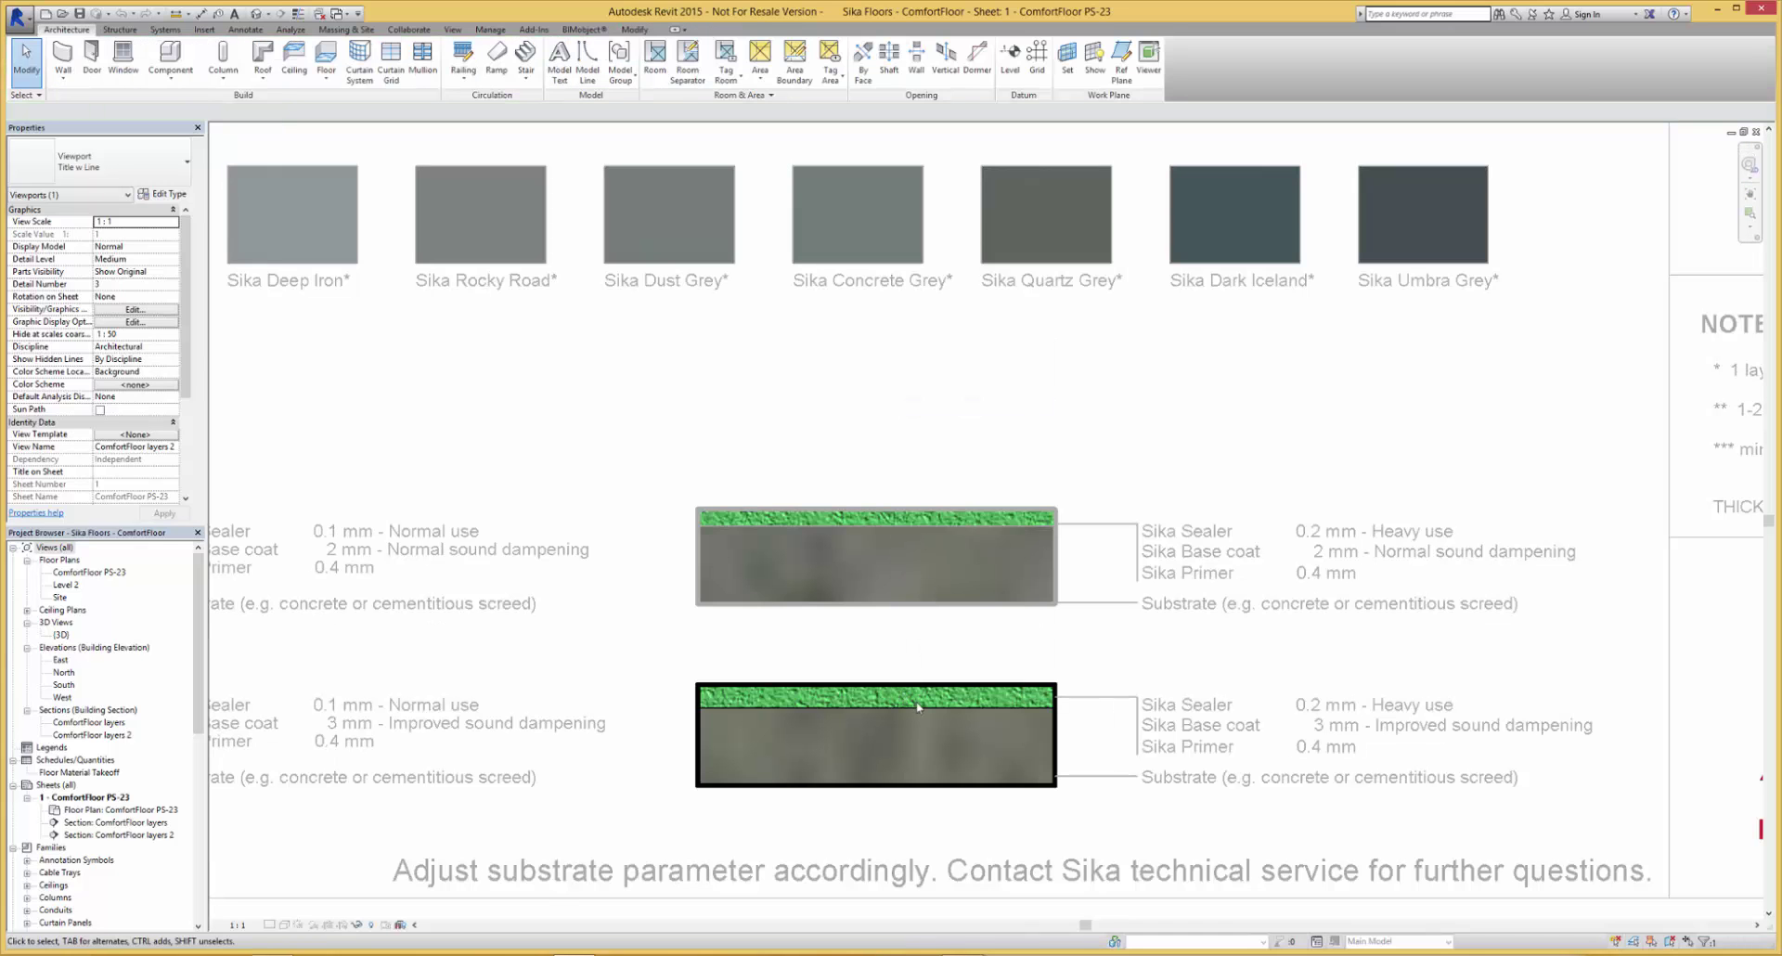
Select the lower section's floor and open its type properties
left_click(917, 707)
key("Escape")
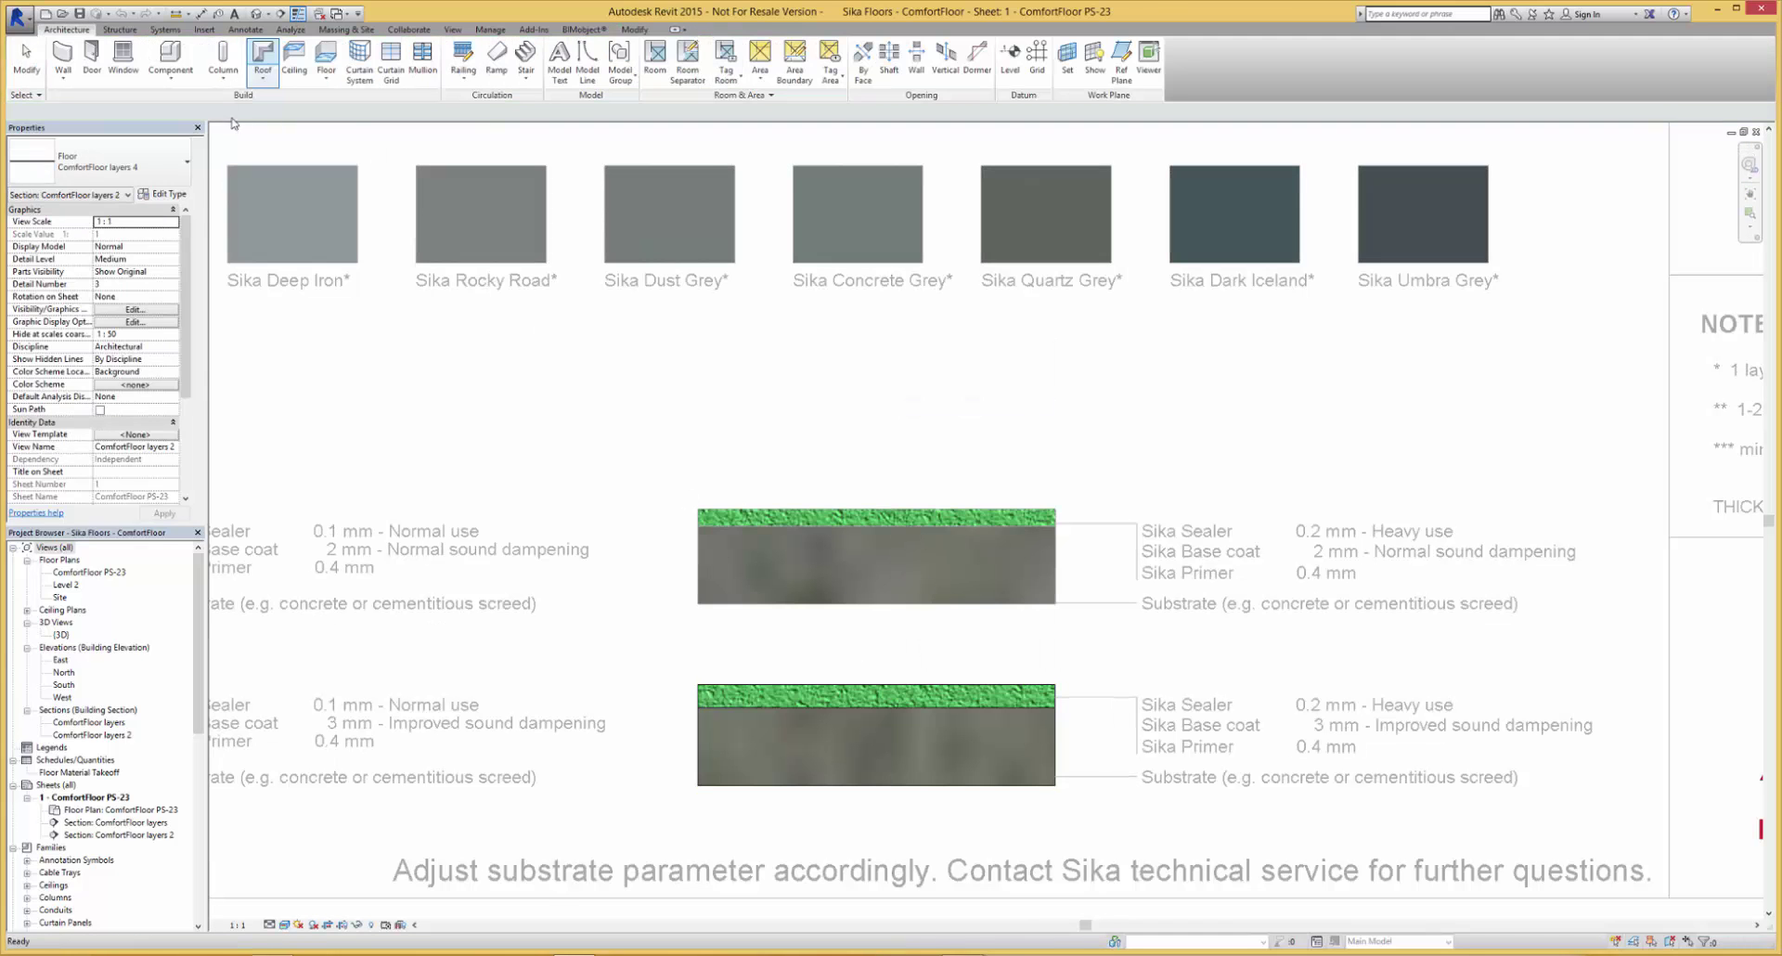
key("Escape")
left_click(720, 694)
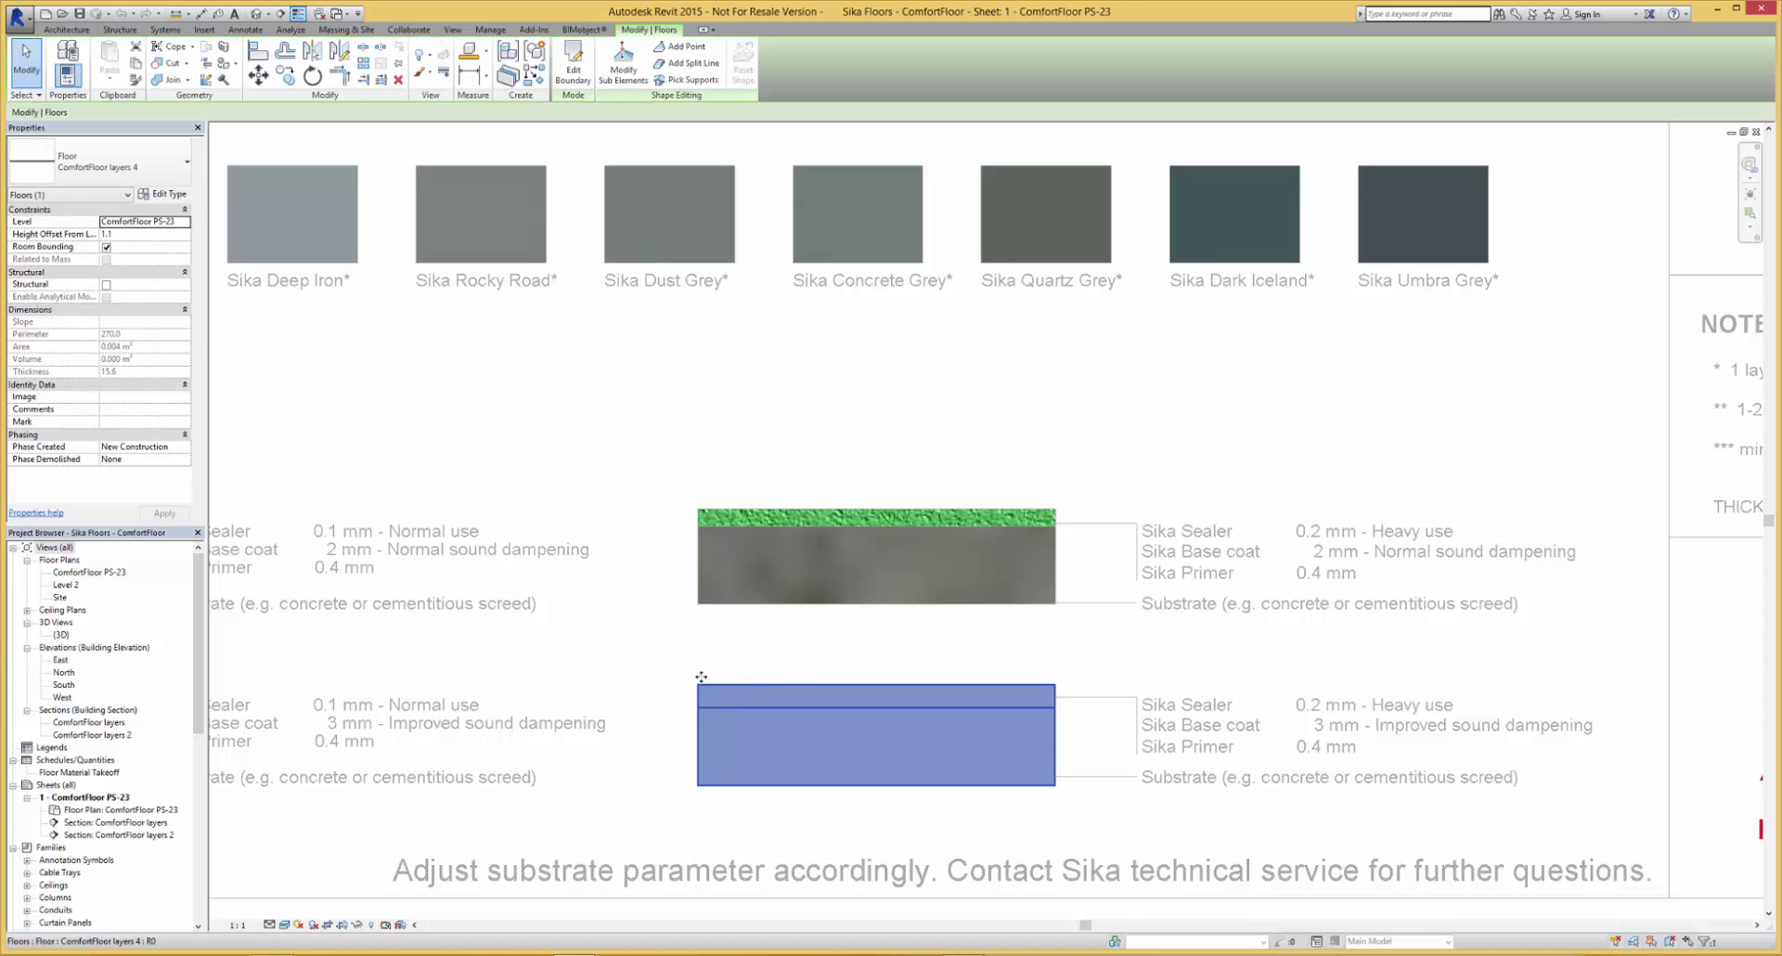
left_click(180, 197)
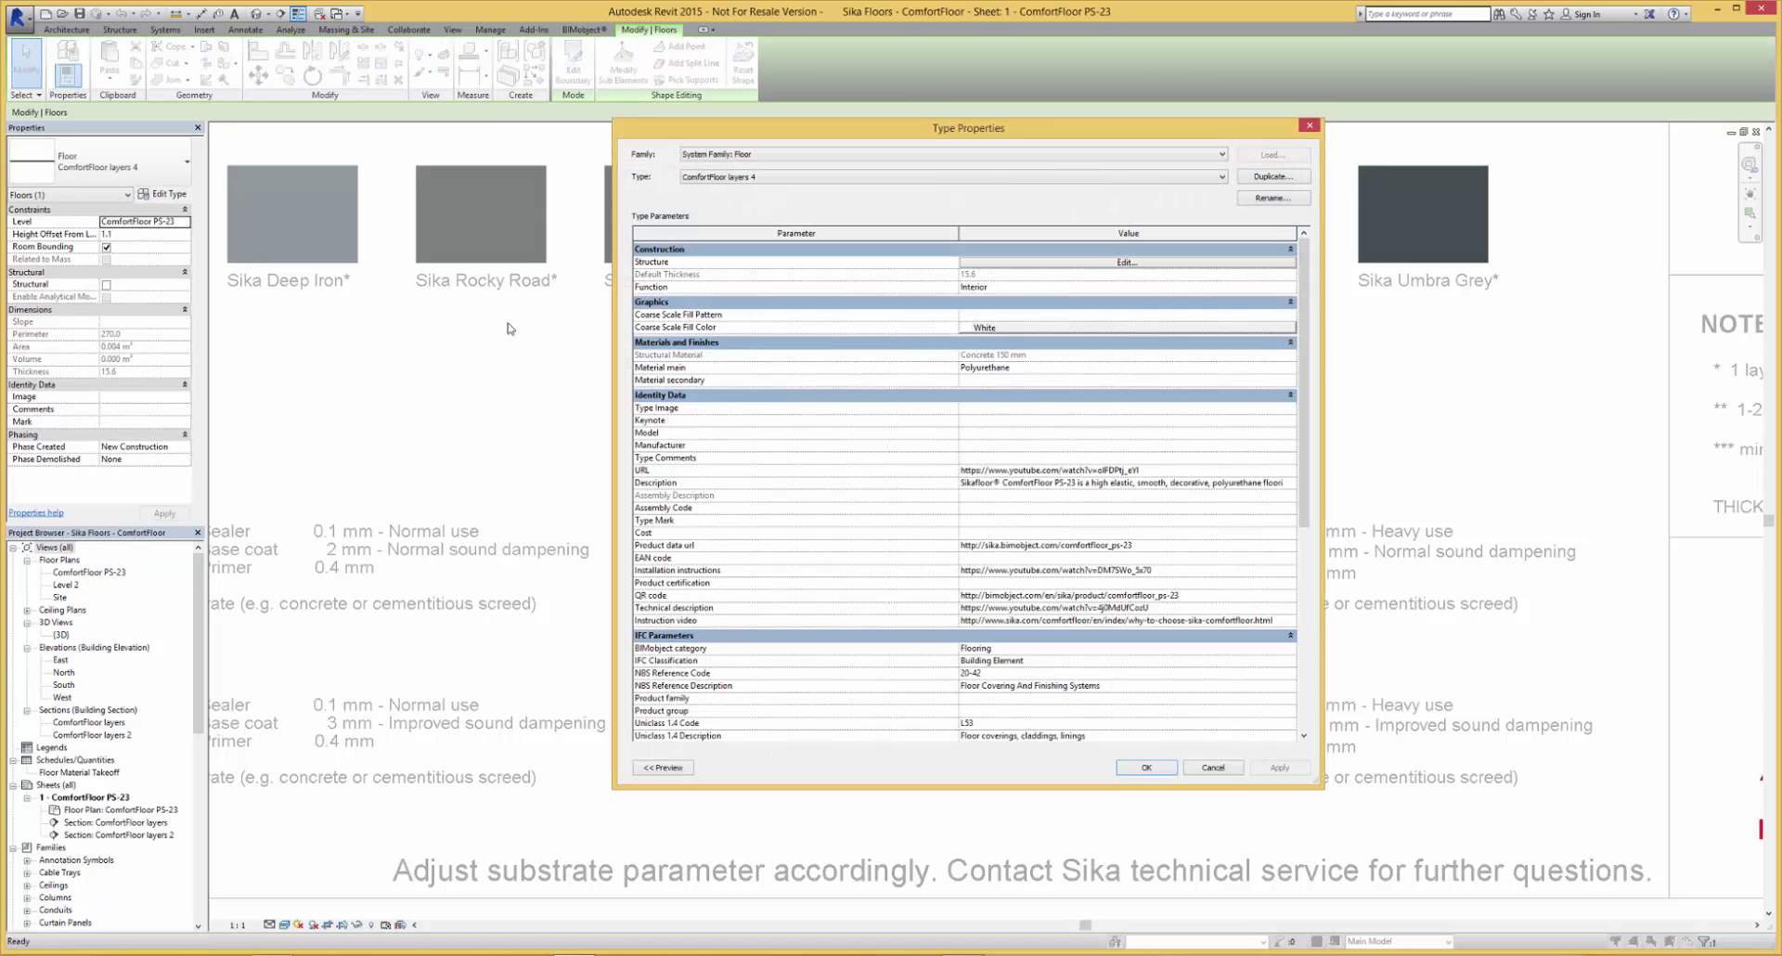
Set the top layer's material to Sika Sweet Citrus and confirm all dialogs
mouse_move(1303, 273)
left_mouse_down()
mouse_move(1311, 468)
mouse_move(1313, 265)
left_mouse_up()
left_click(1135, 261)
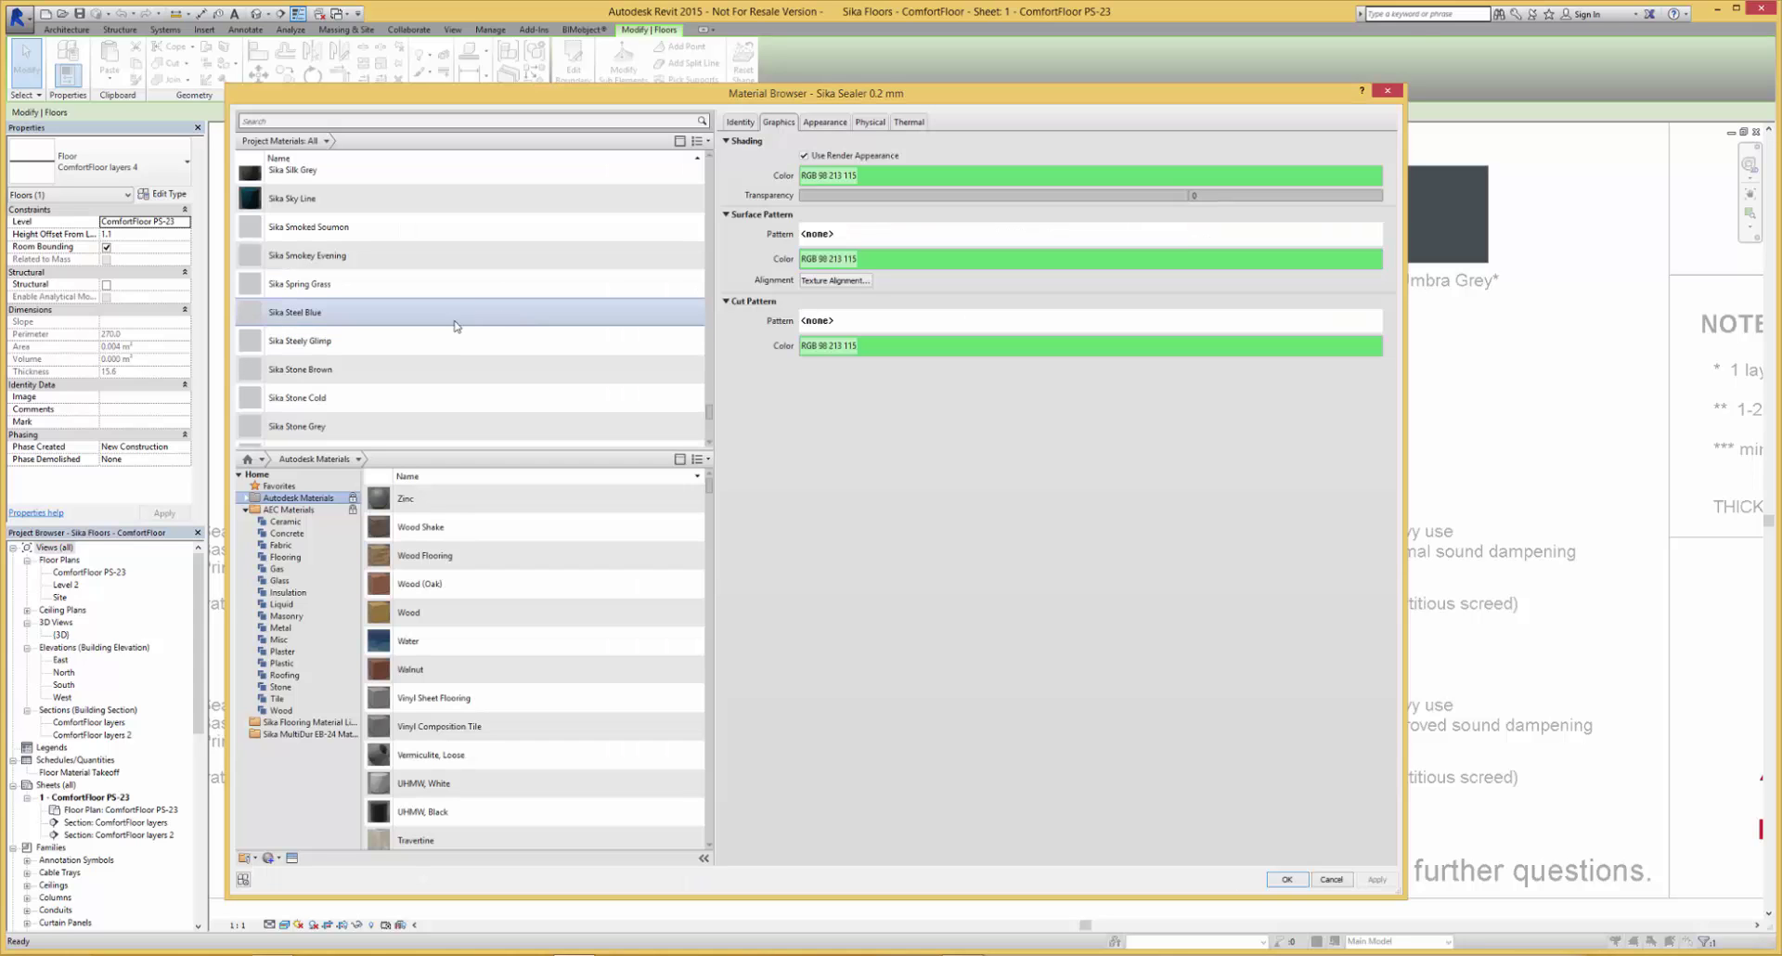
scroll(331, 379, "down", 3)
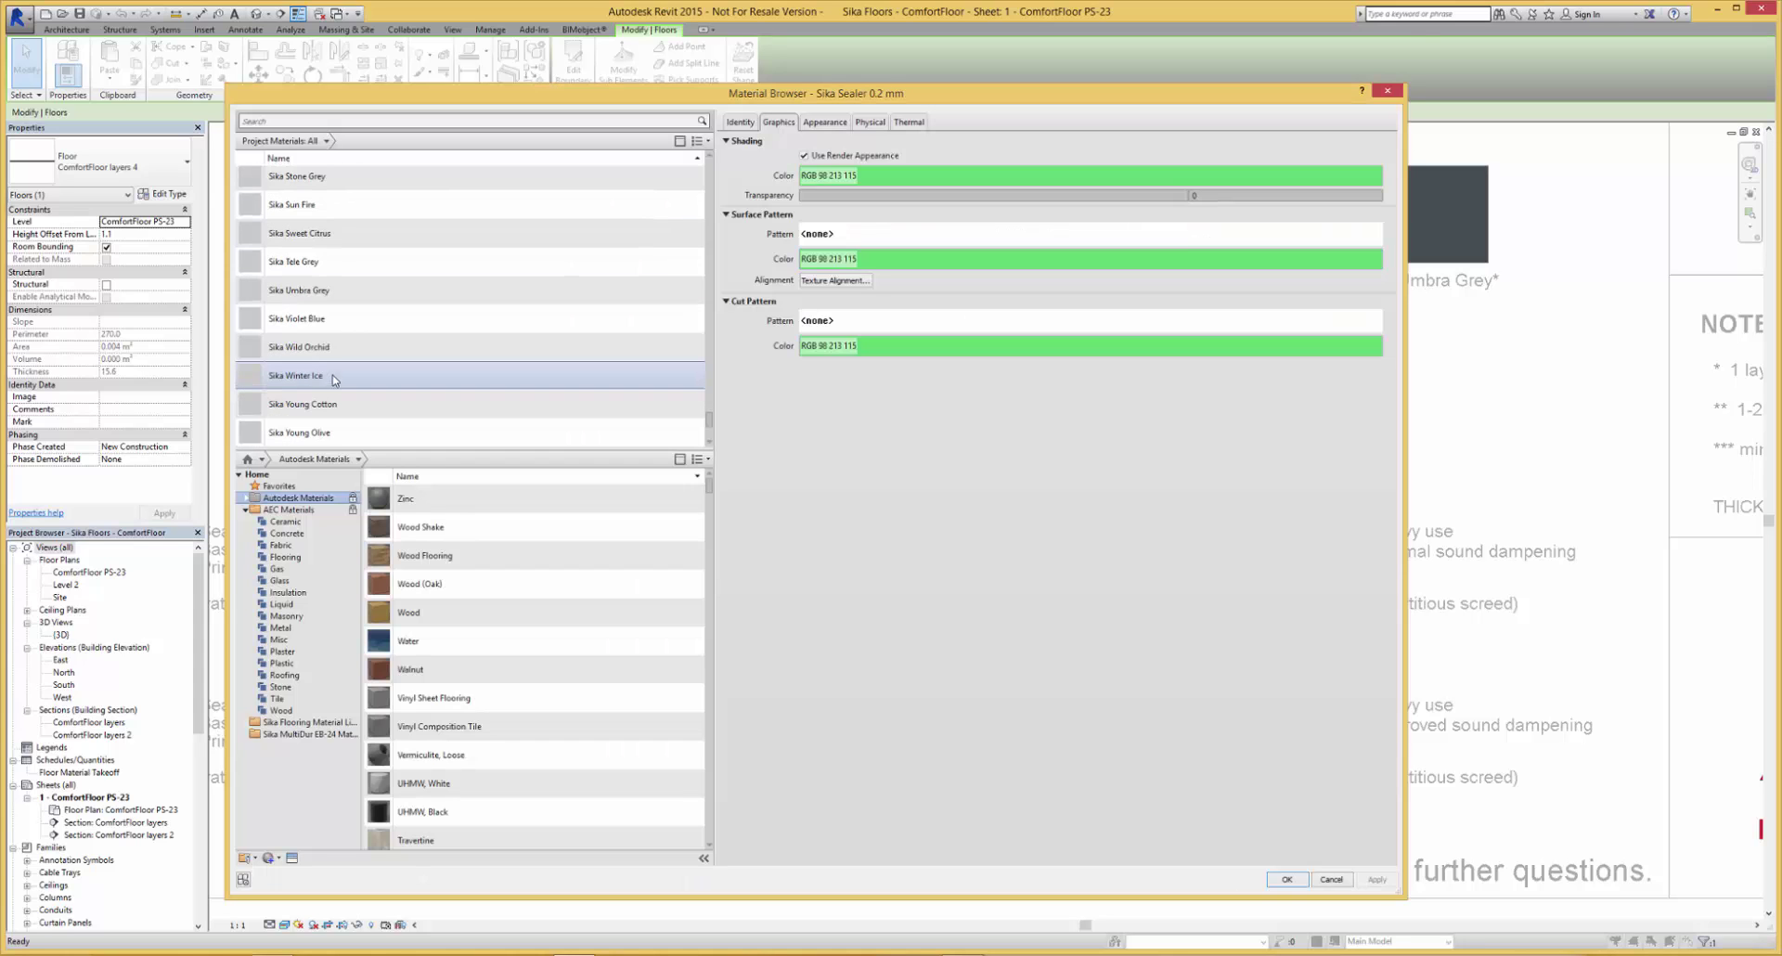
left_click(325, 245)
left_click(1286, 878)
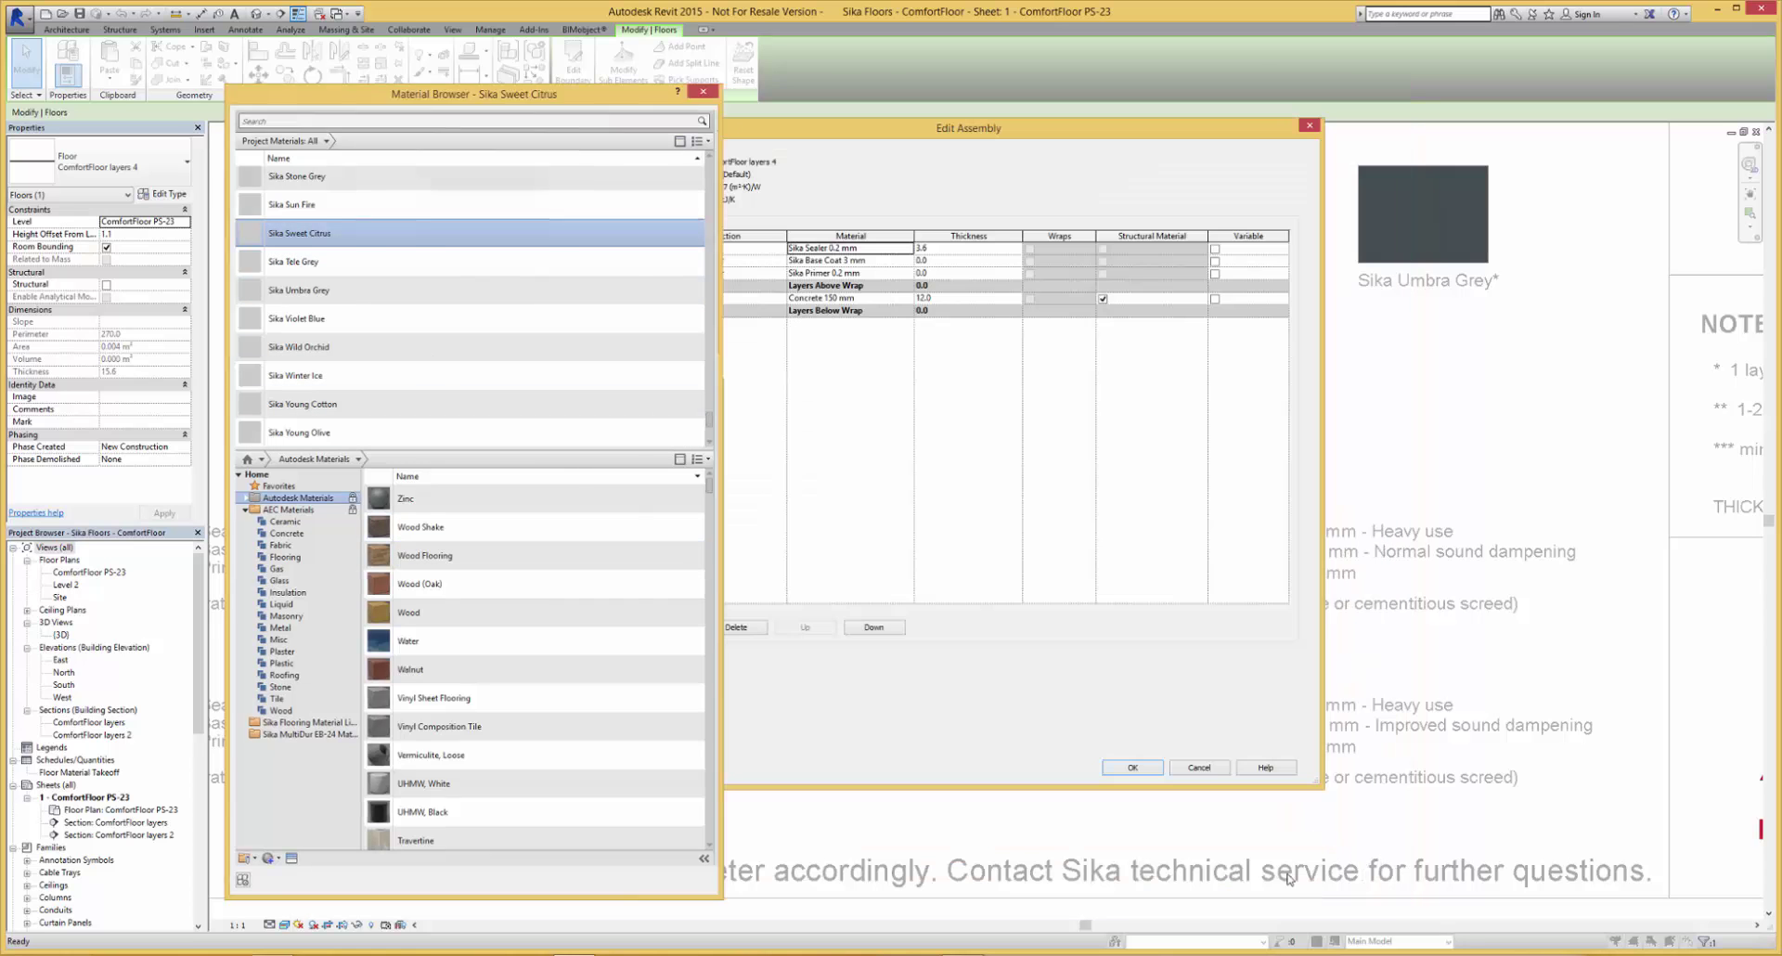
left_click(1131, 768)
left_click(1096, 783)
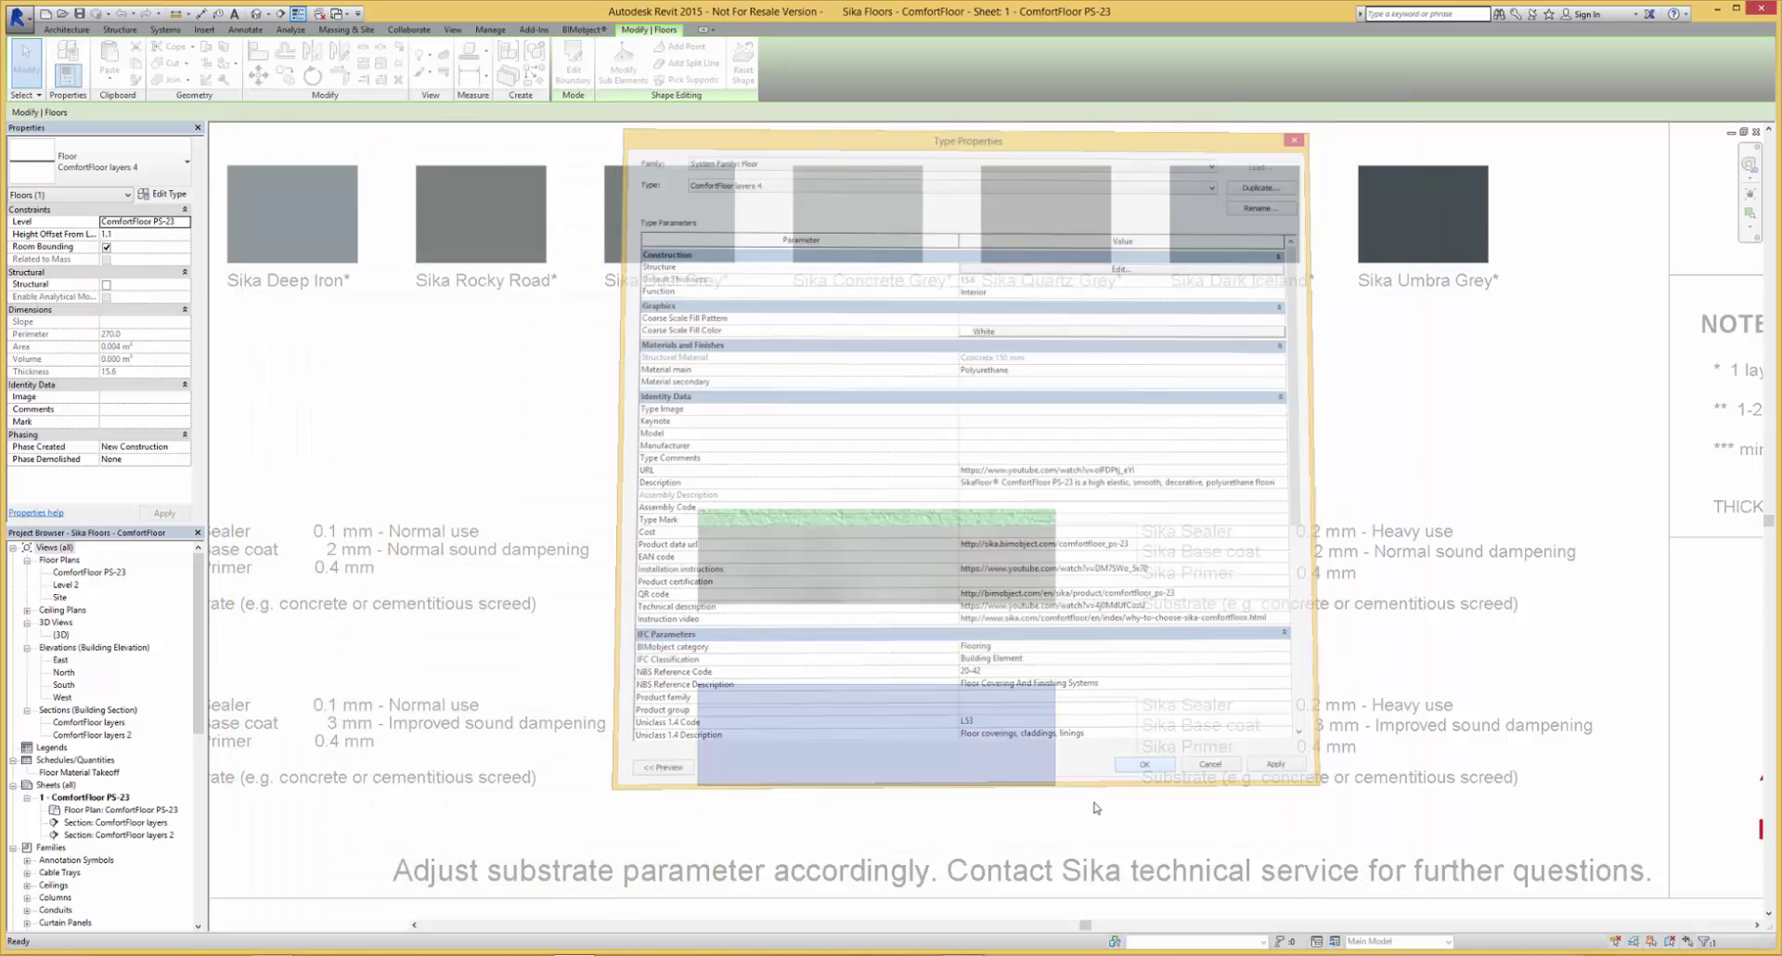
left_click(1084, 823)
Paste the copied ComfortFloor floor into the office project, accepting the duplicate types
left_click(1019, 706)
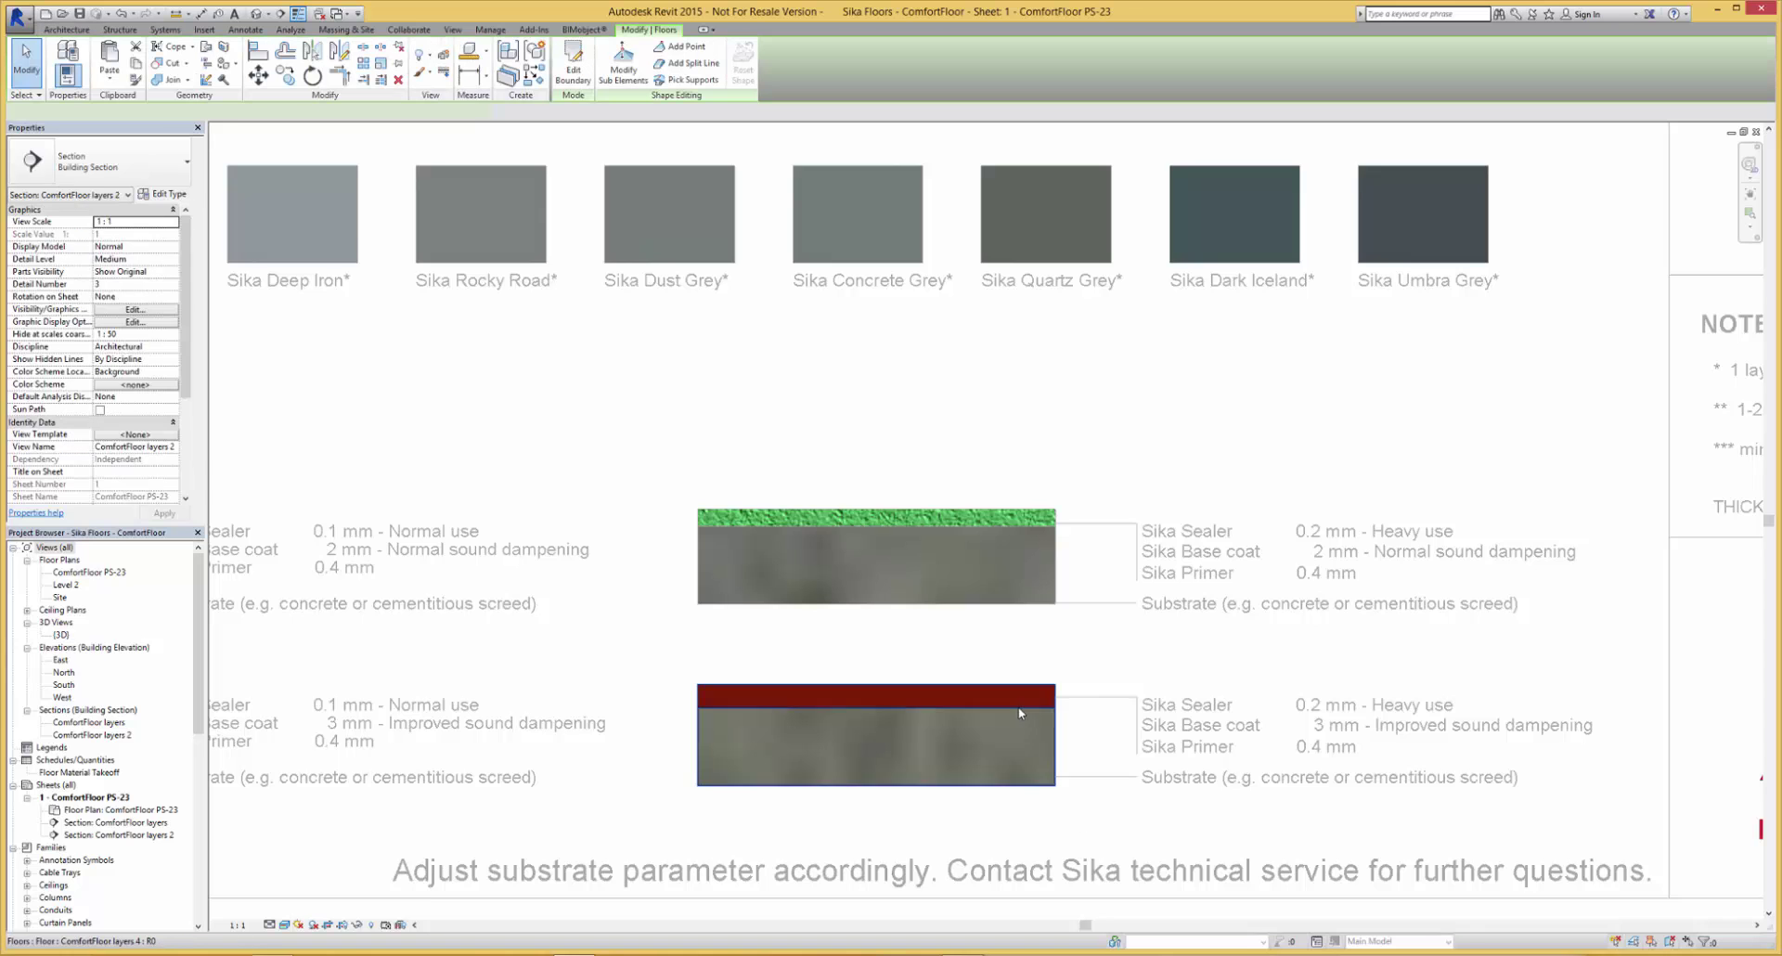
right_click(1002, 664)
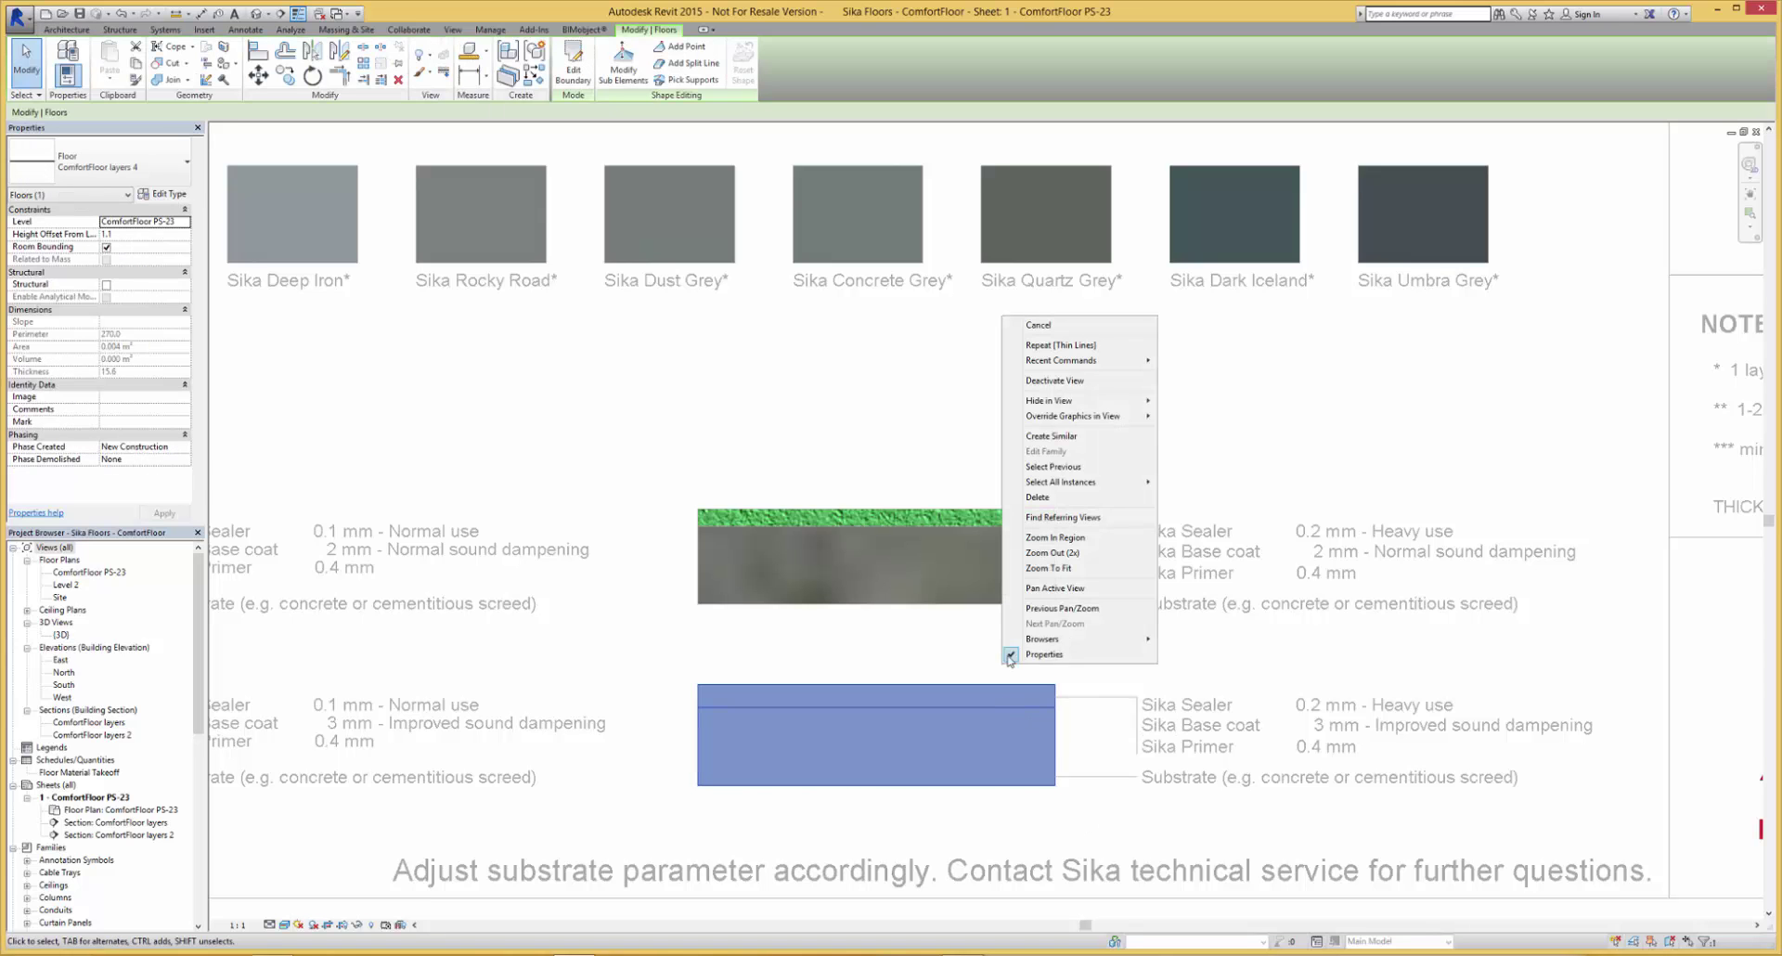
left_click(1040, 382)
left_click(339, 13)
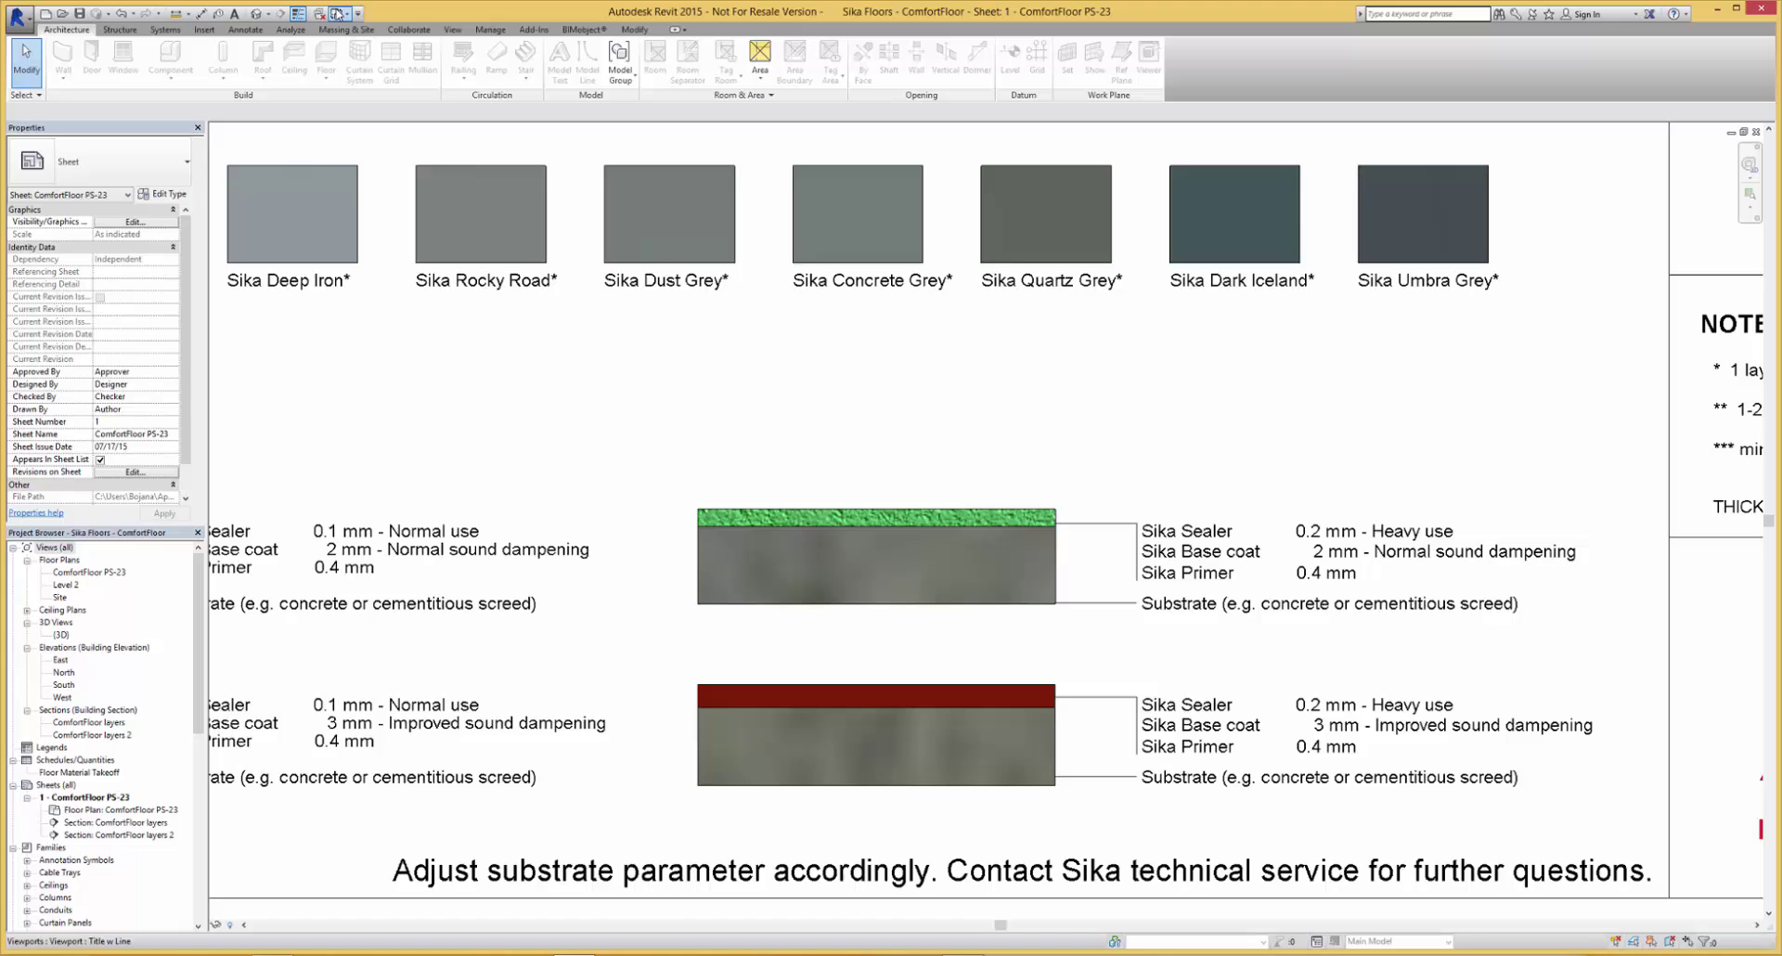
left_click(408, 46)
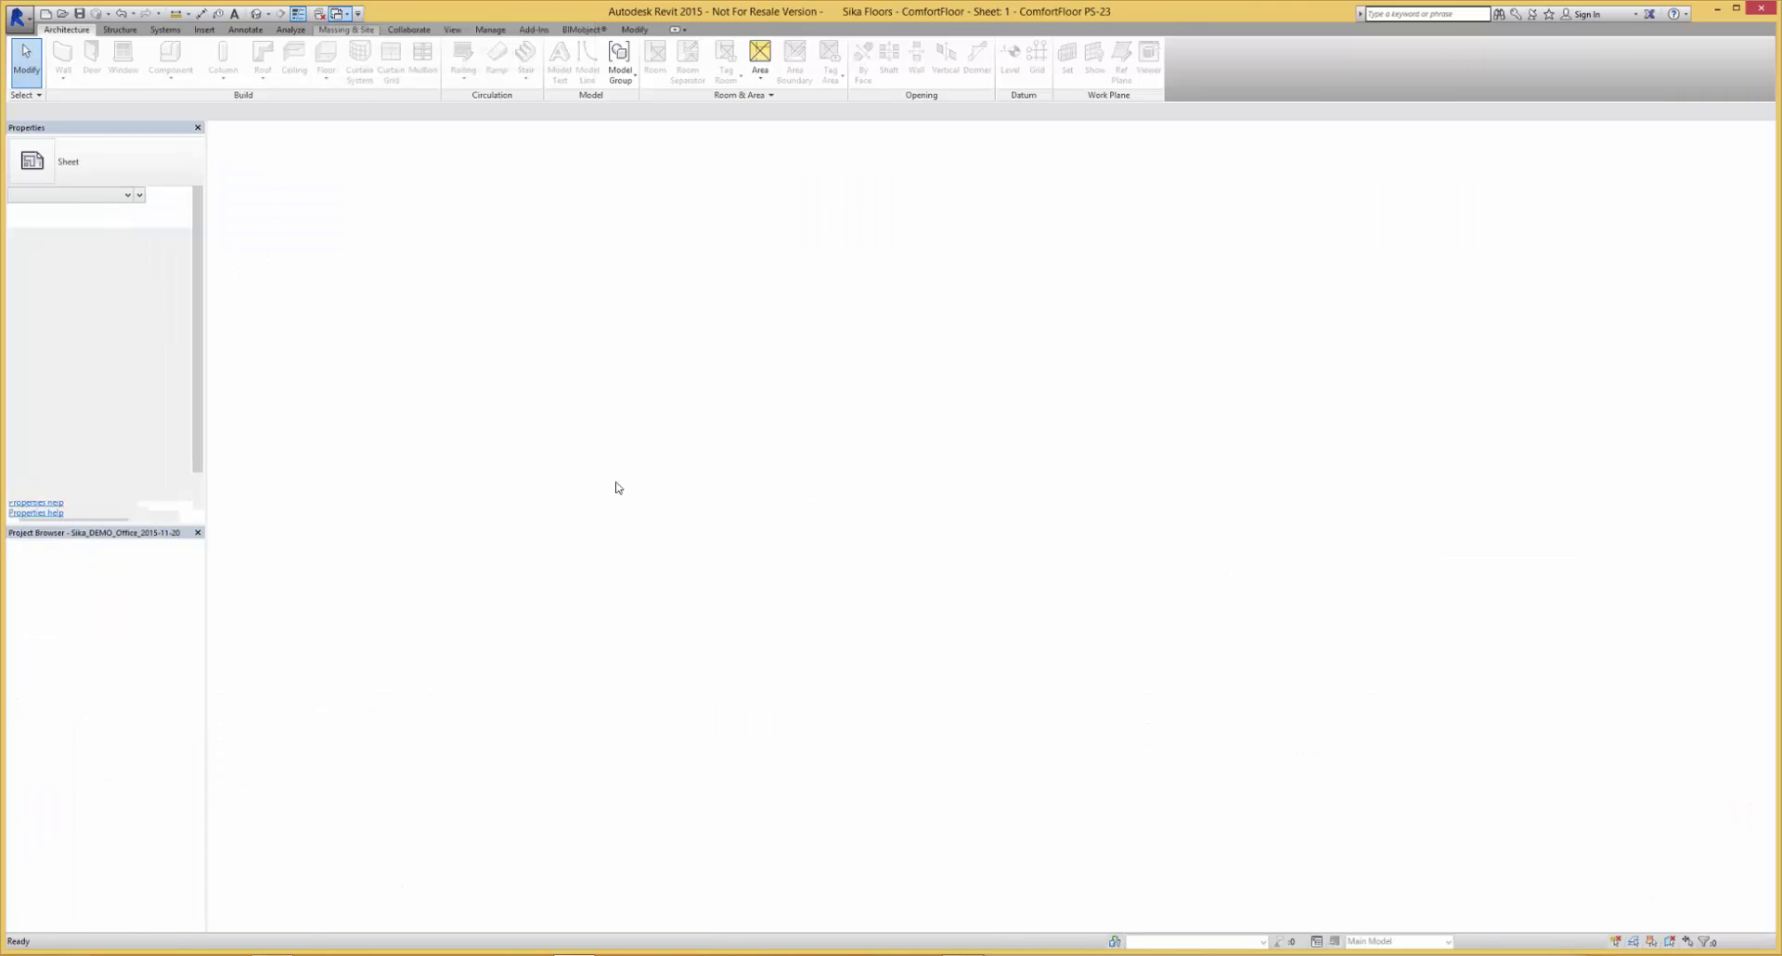
key("ctrl+v")
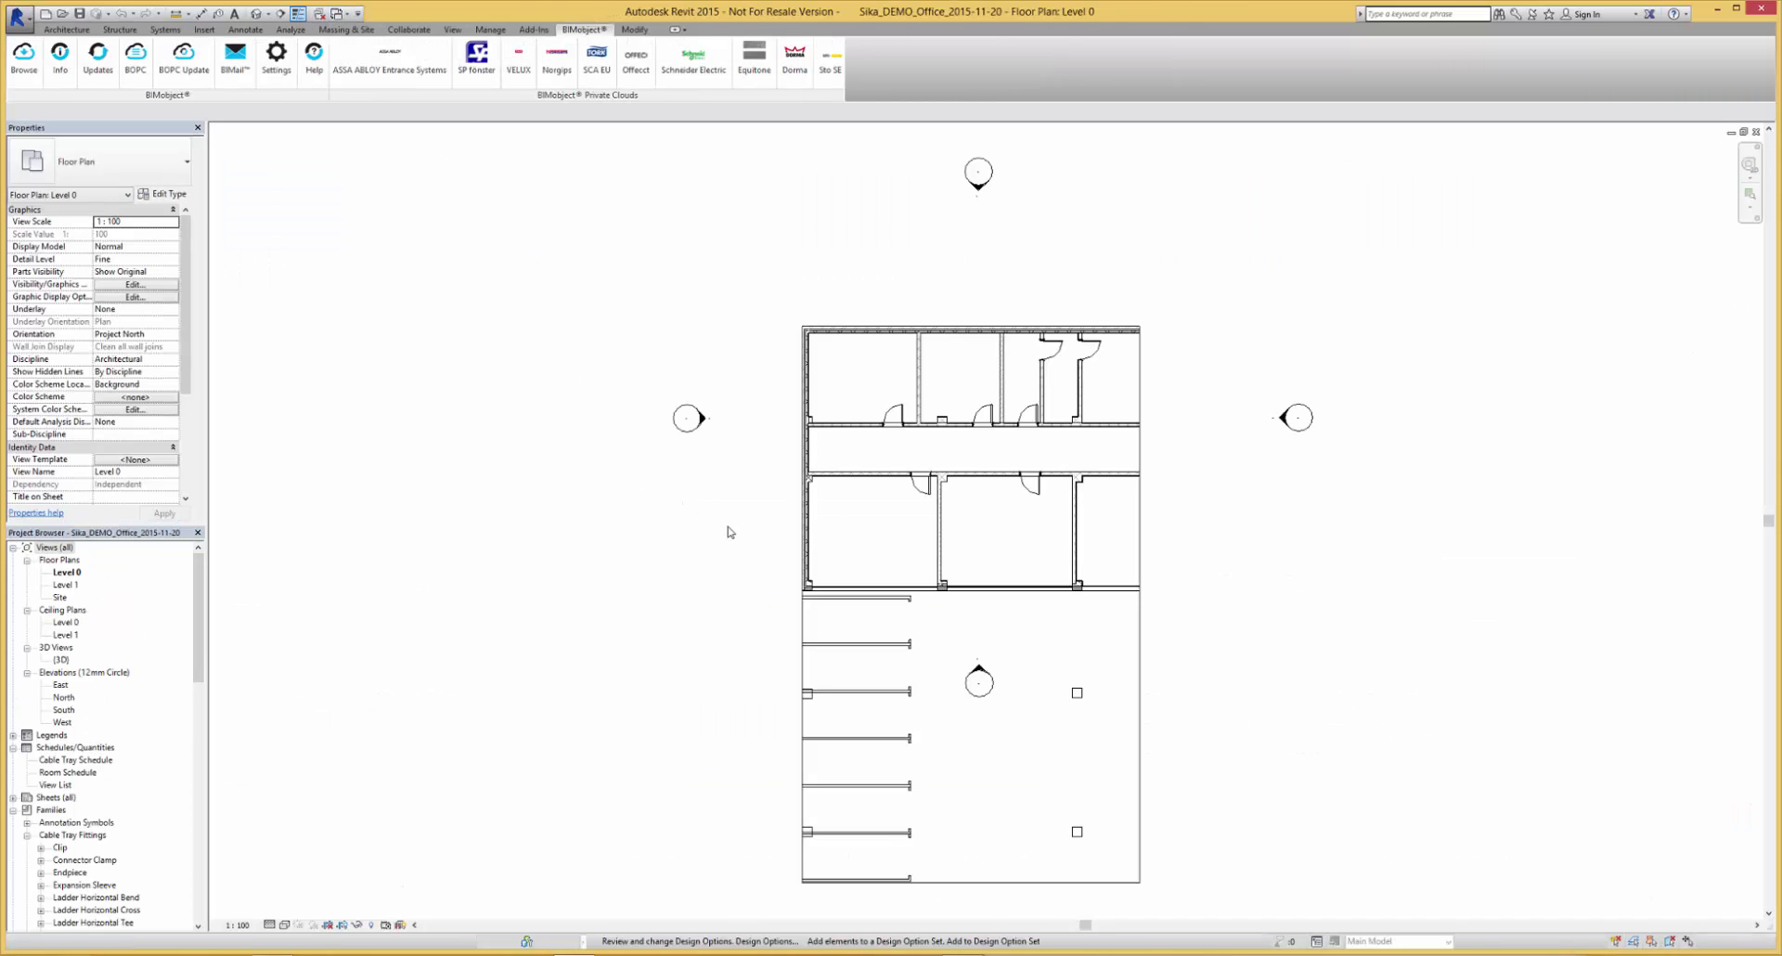
left_click(726, 525)
left_click(926, 543)
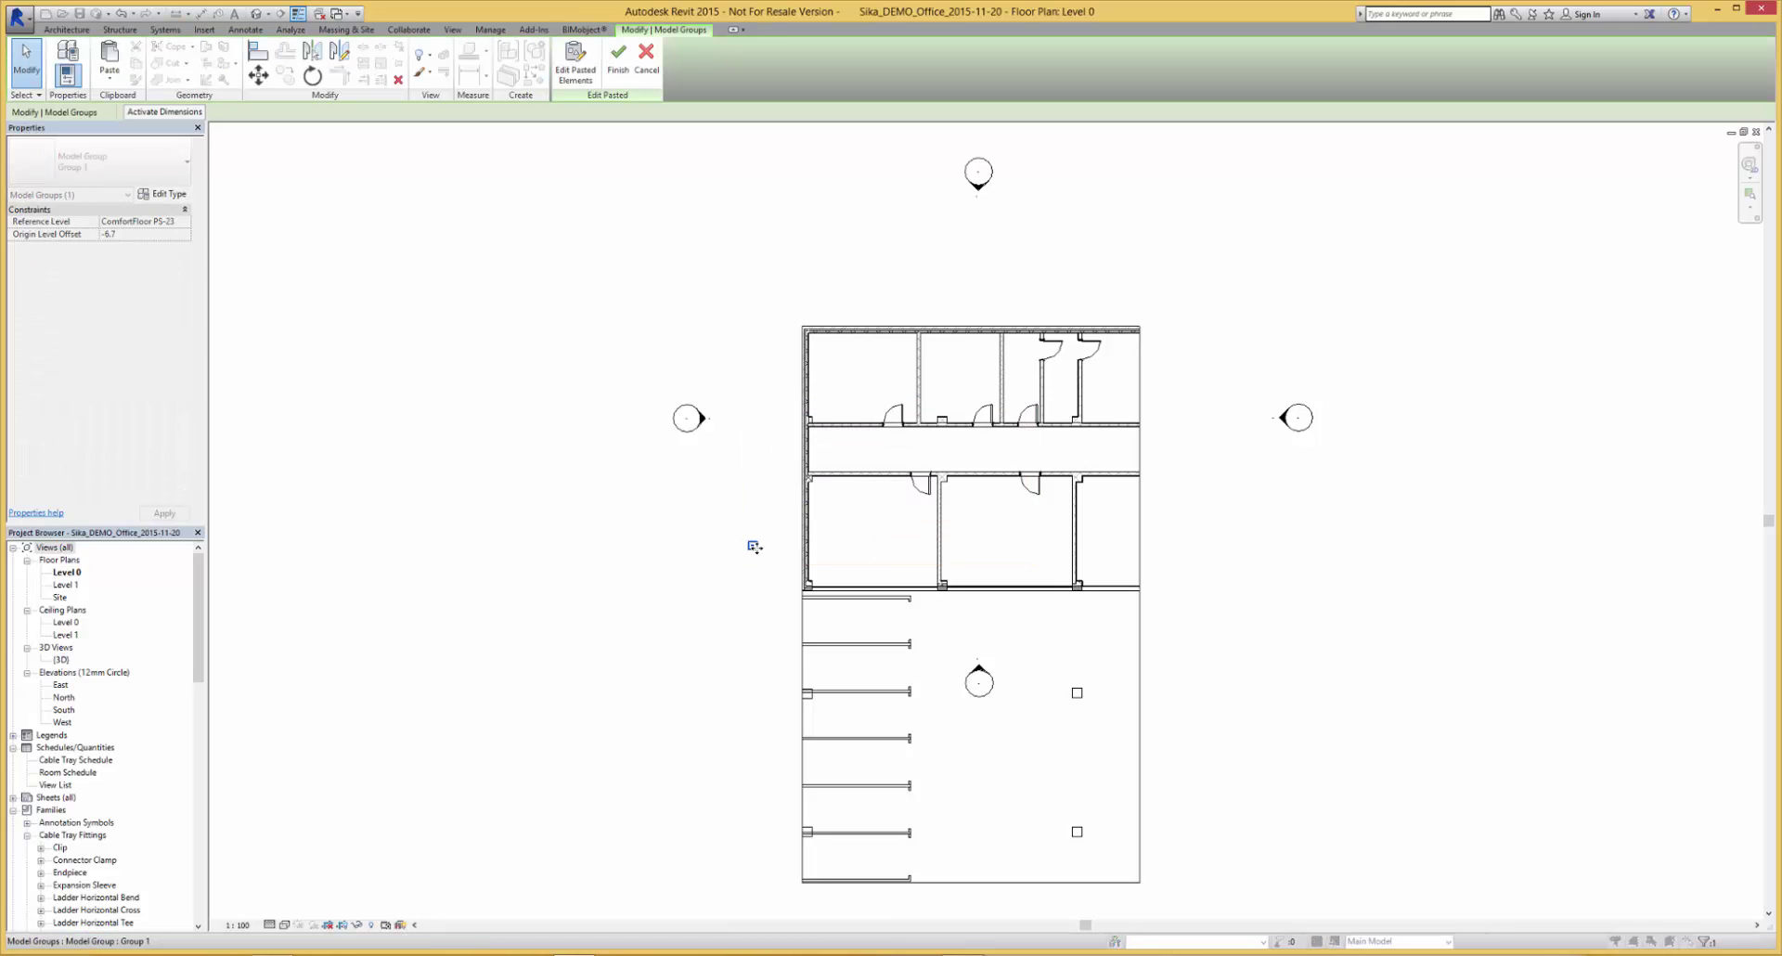
Change the right-hand room's floor to ComfortFloor layers 4 and review its layer structure
left_click(1139, 535)
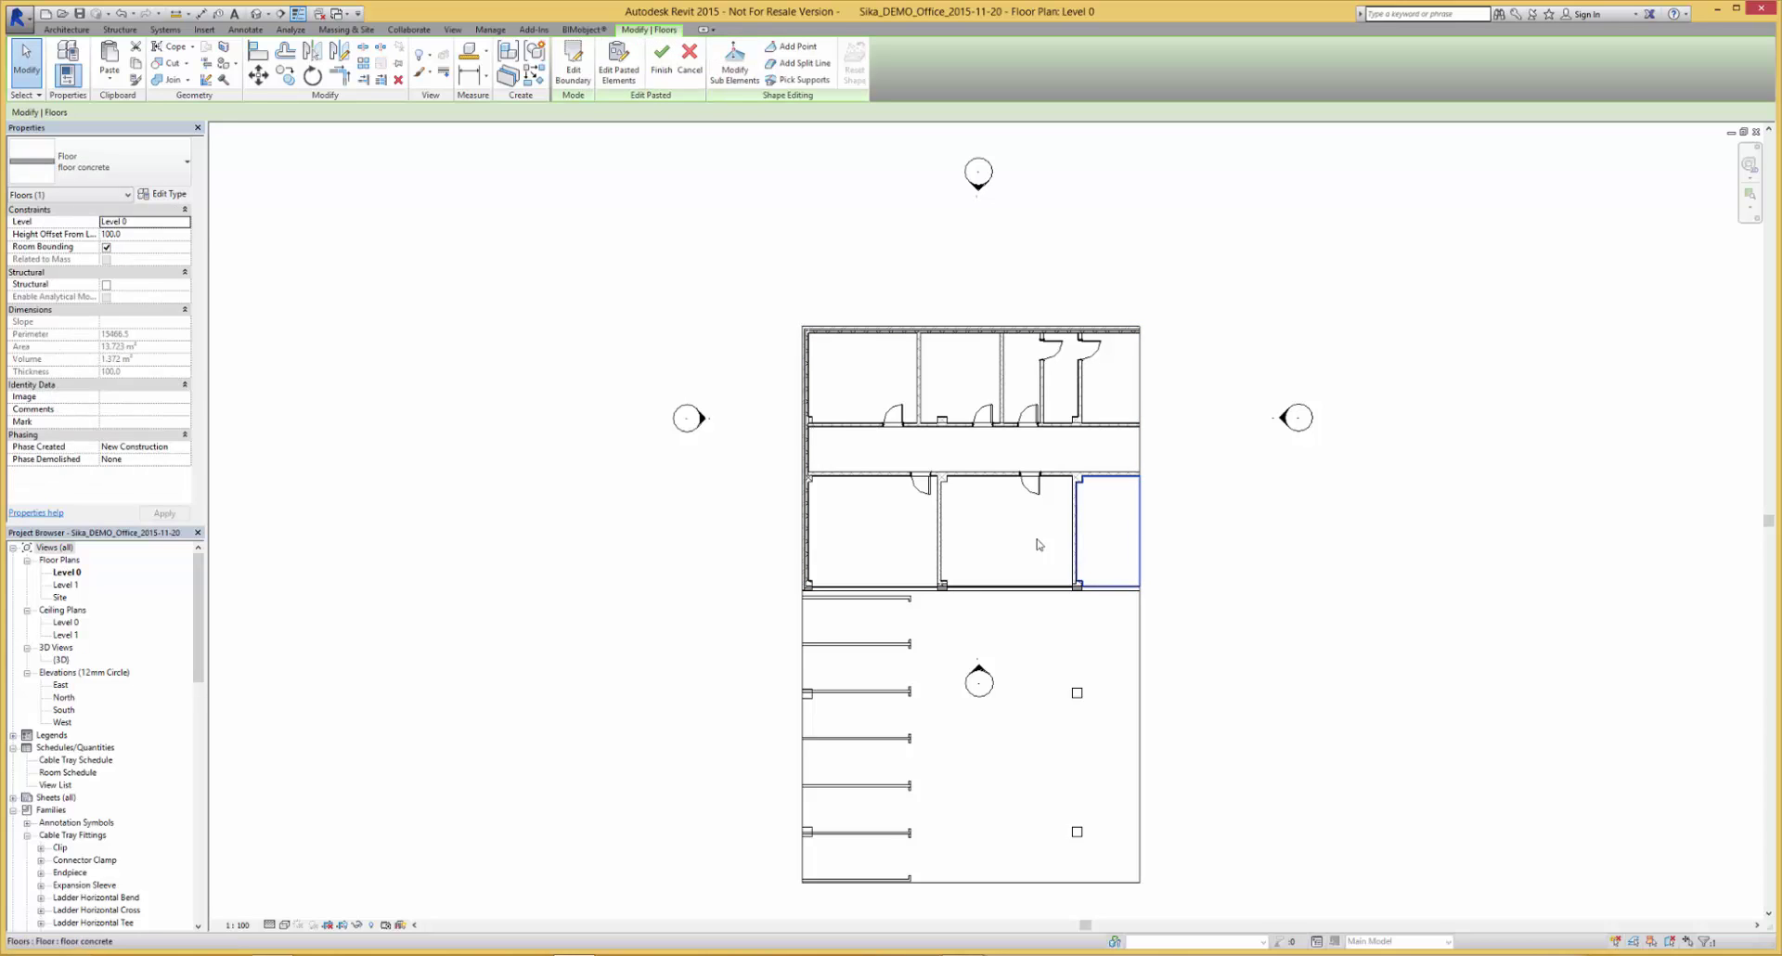
left_click(140, 171)
left_click(133, 223)
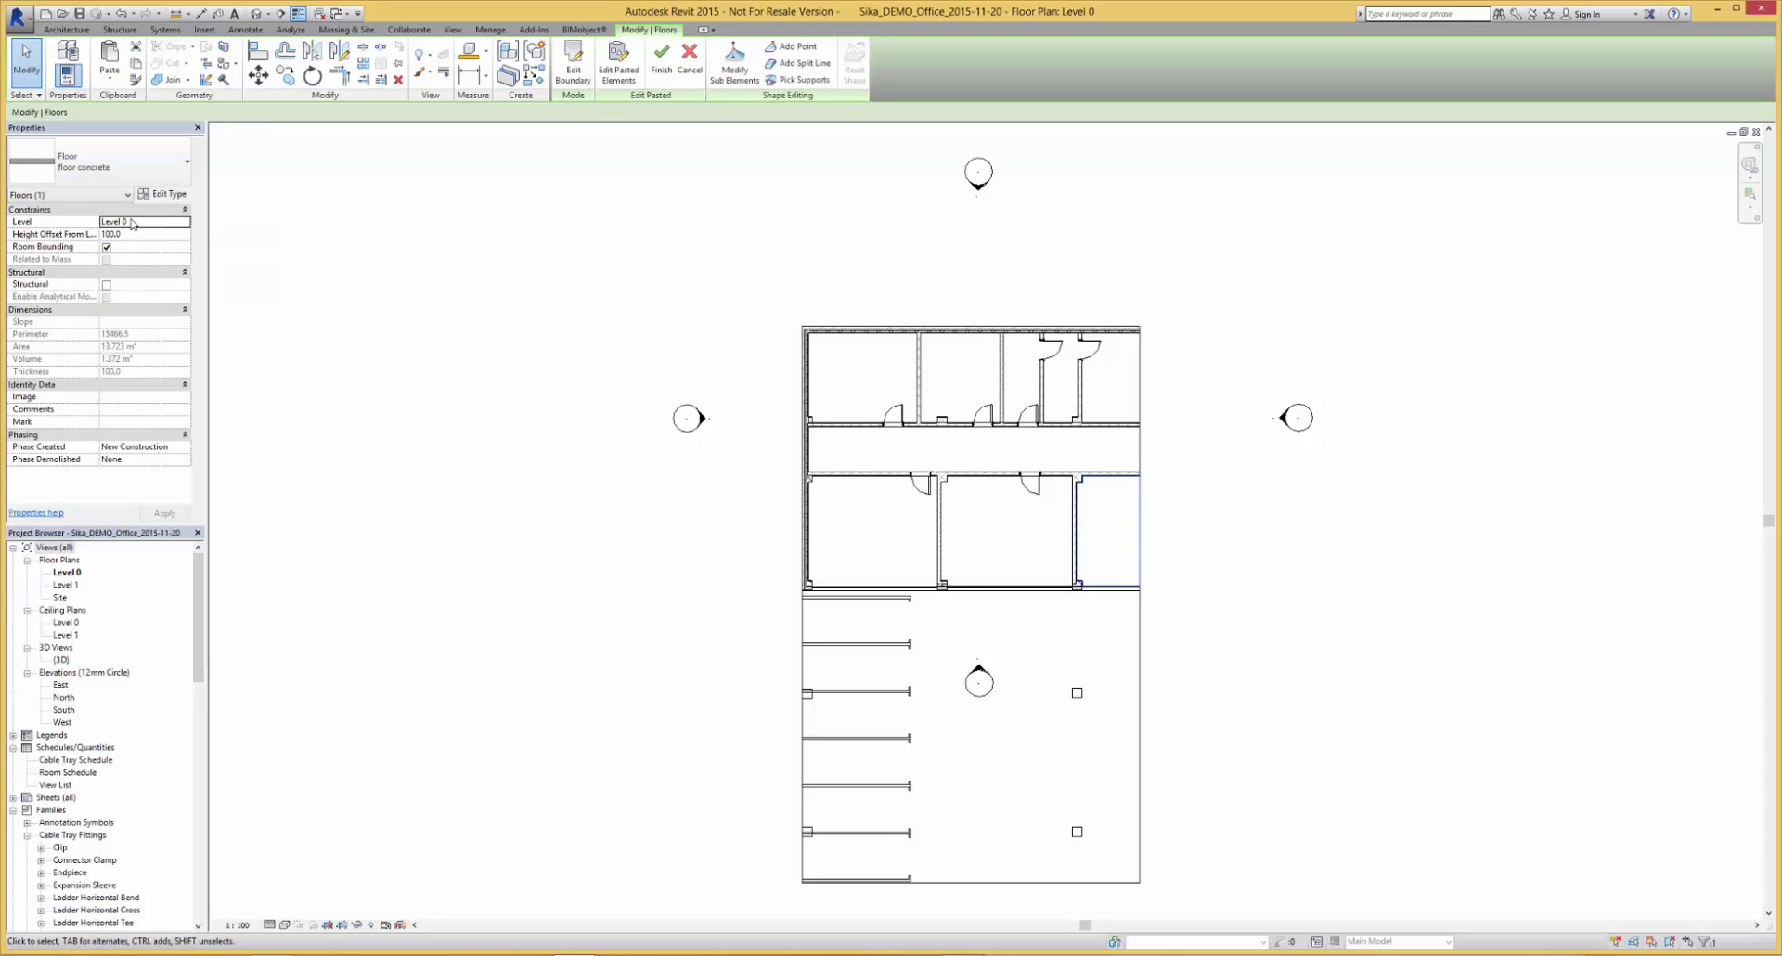
left_click(167, 195)
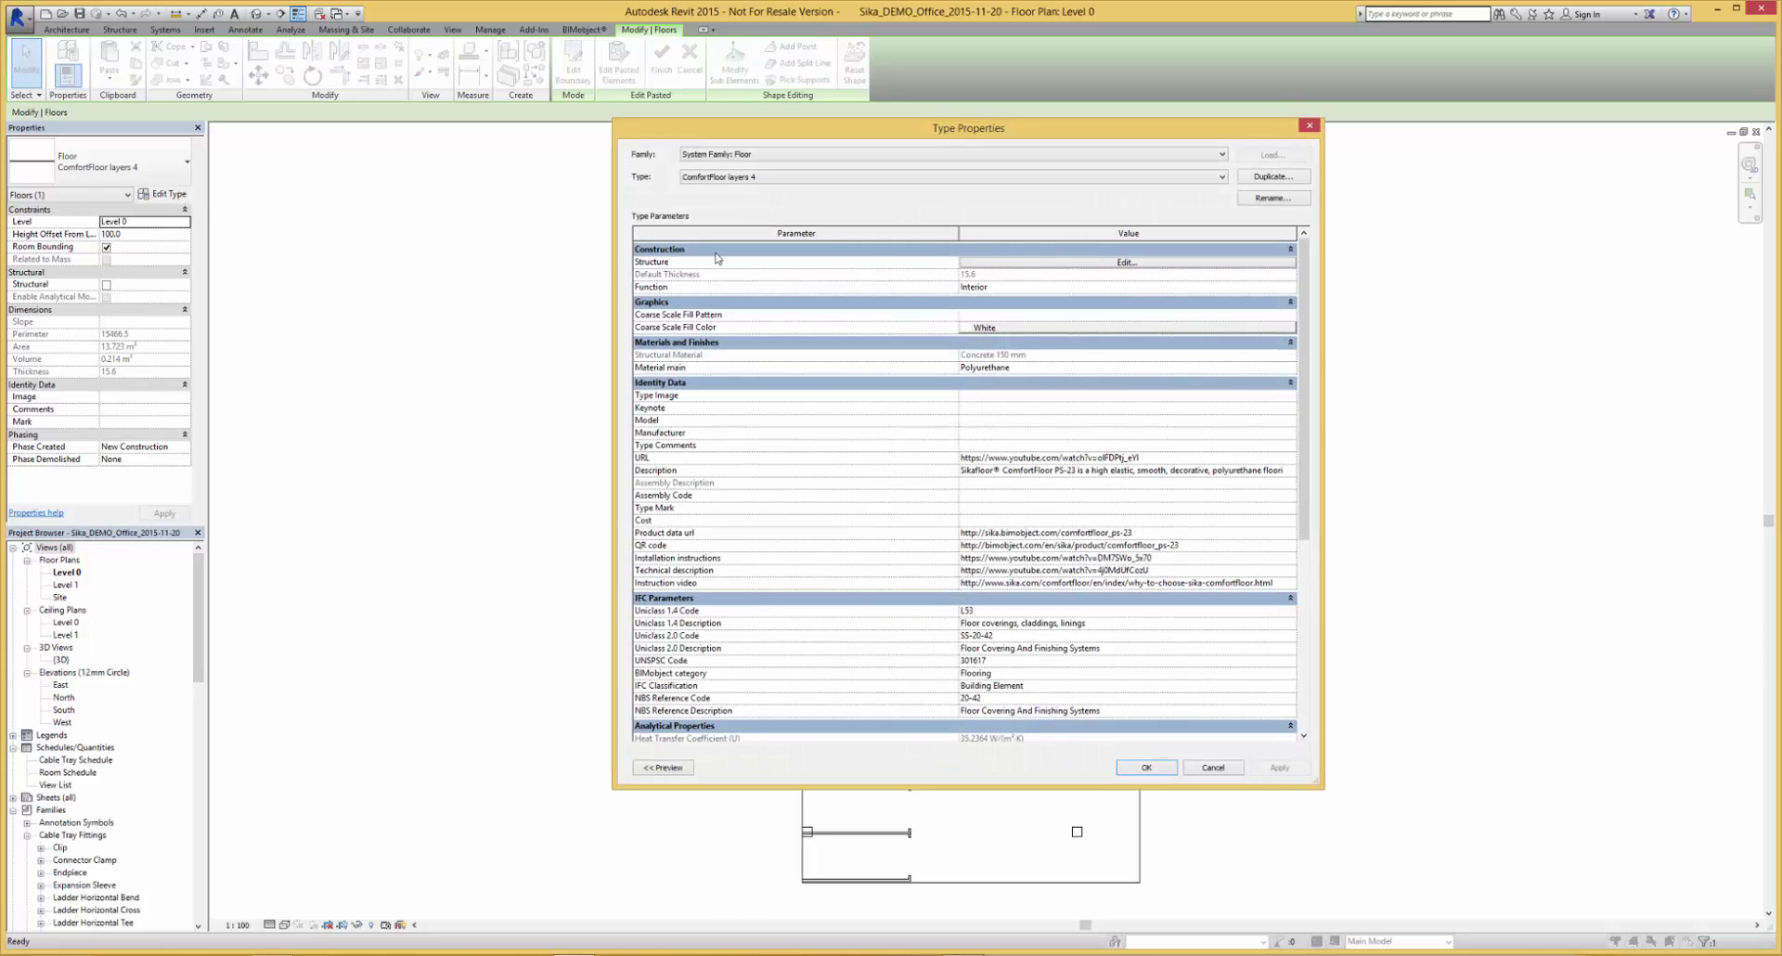
left_click(1039, 264)
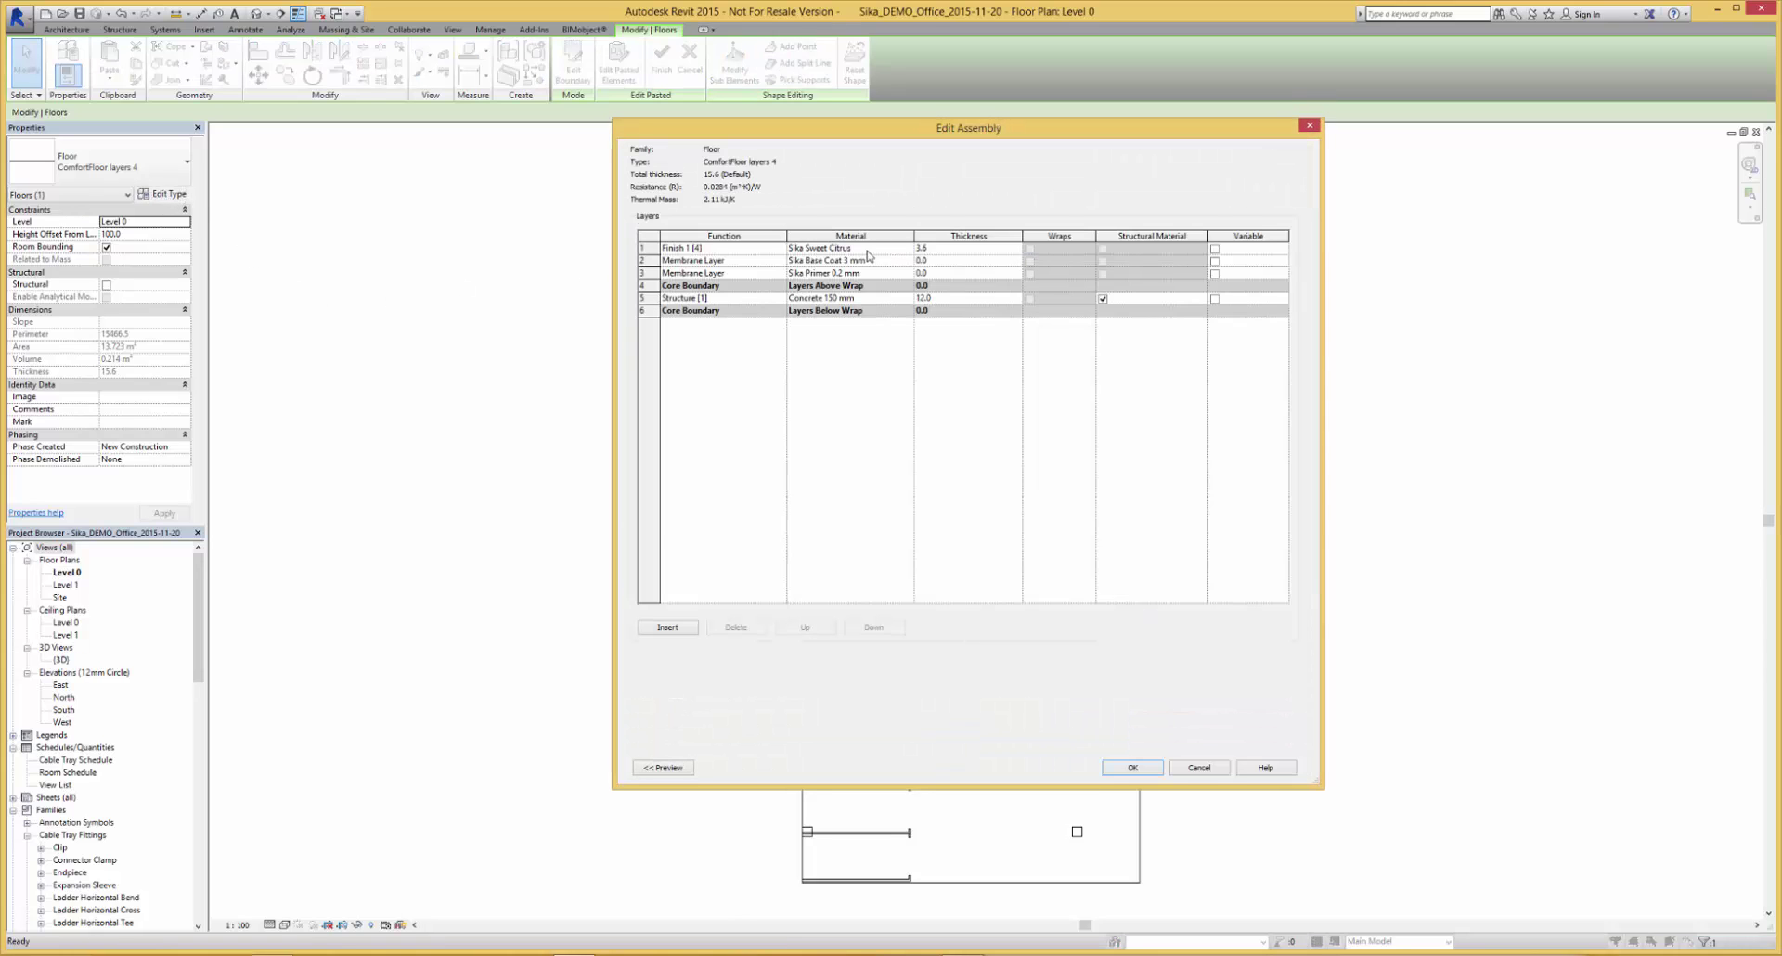
left_click(1134, 768)
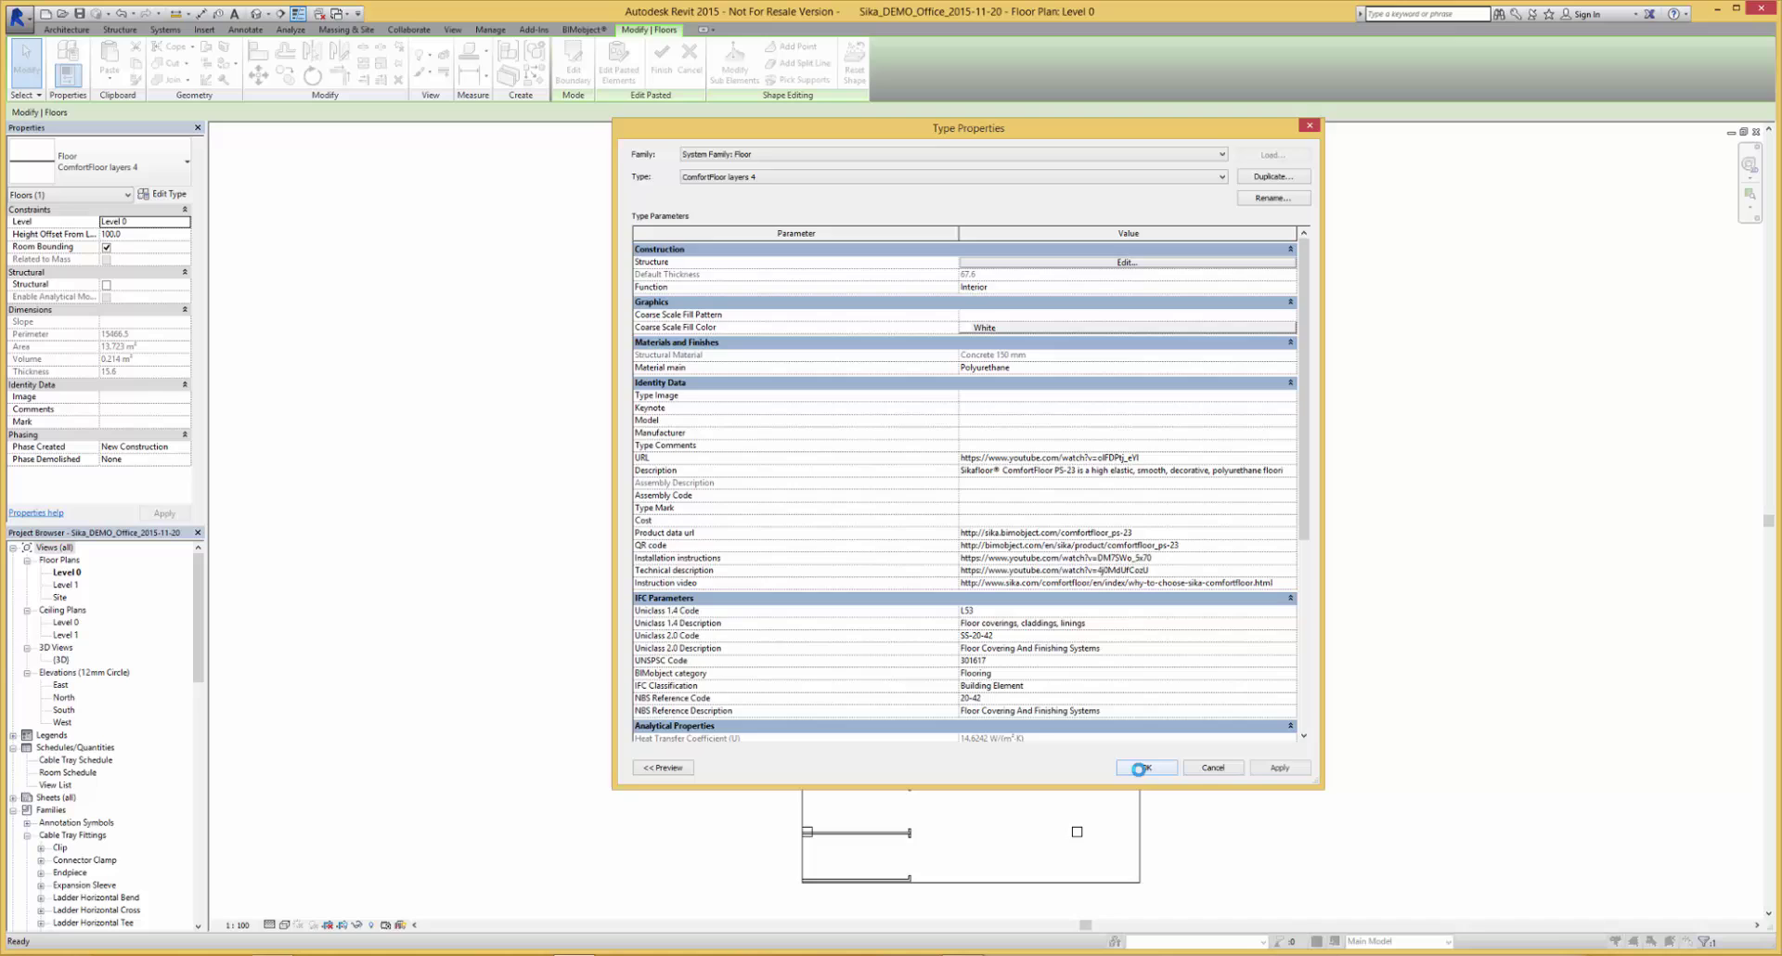
left_click(1140, 769)
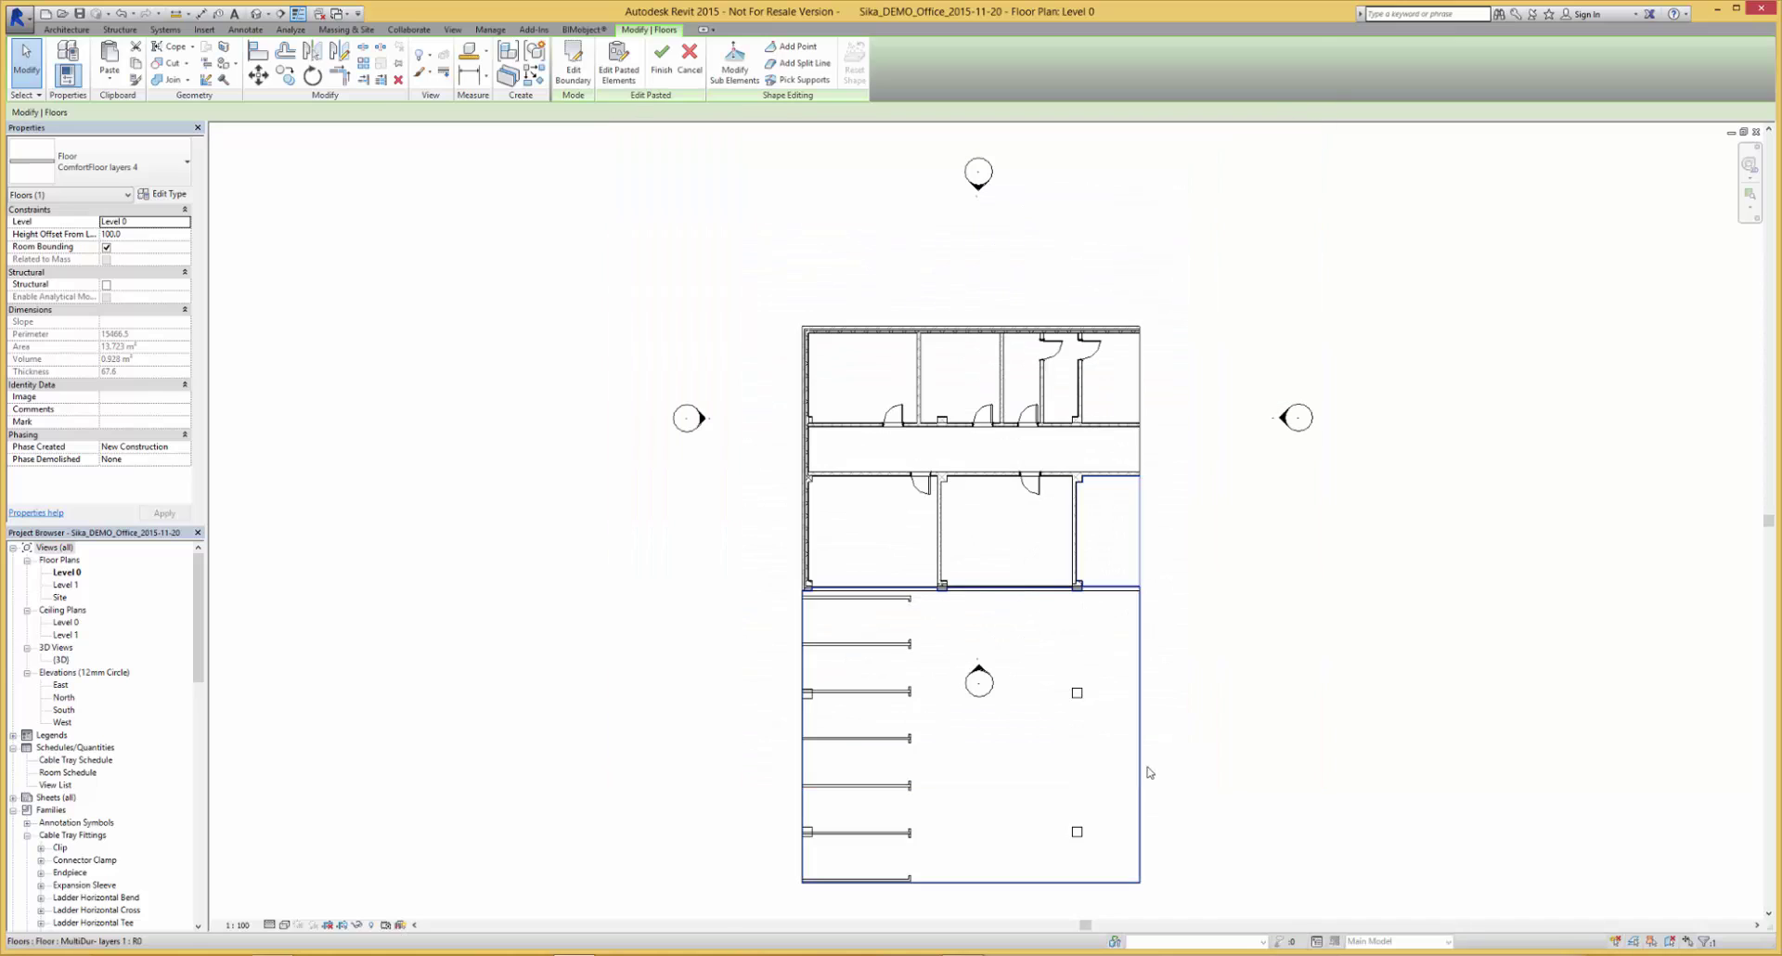
In the {3D} view, switch the central room's floor to ComfortFloor layers 4 and open Edit Type
left_click(257, 14)
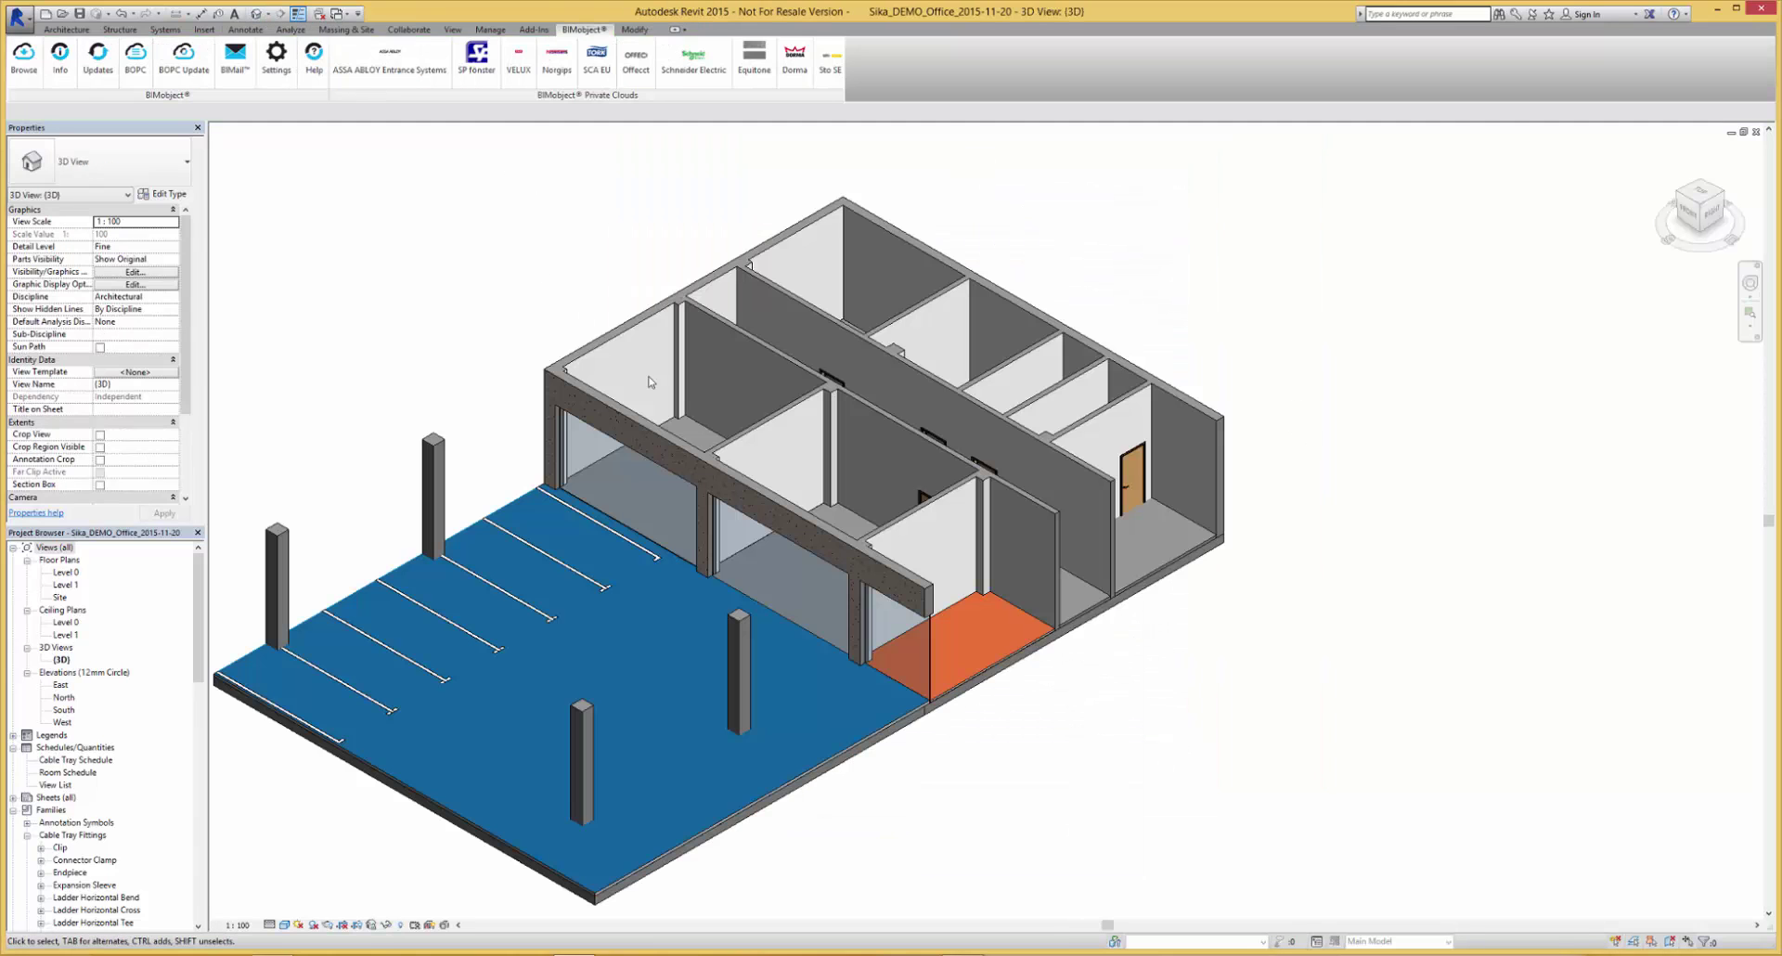
middle_click_drag(1002, 633, 1099, 591)
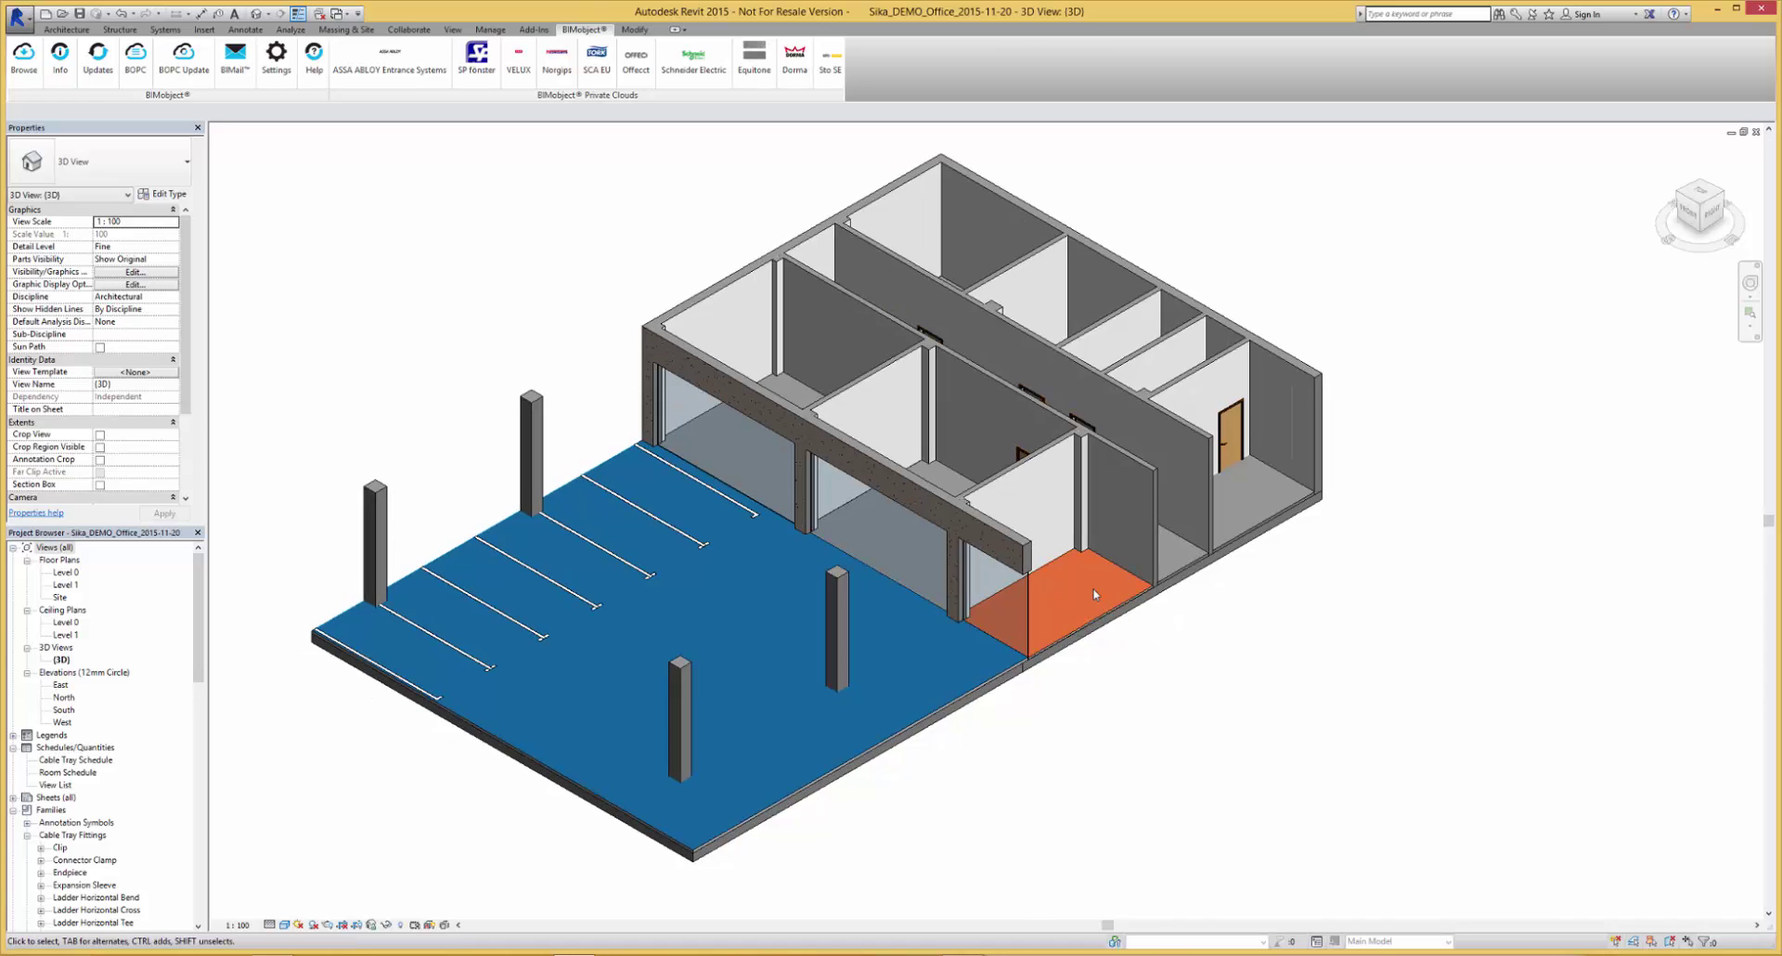
left_click(947, 471)
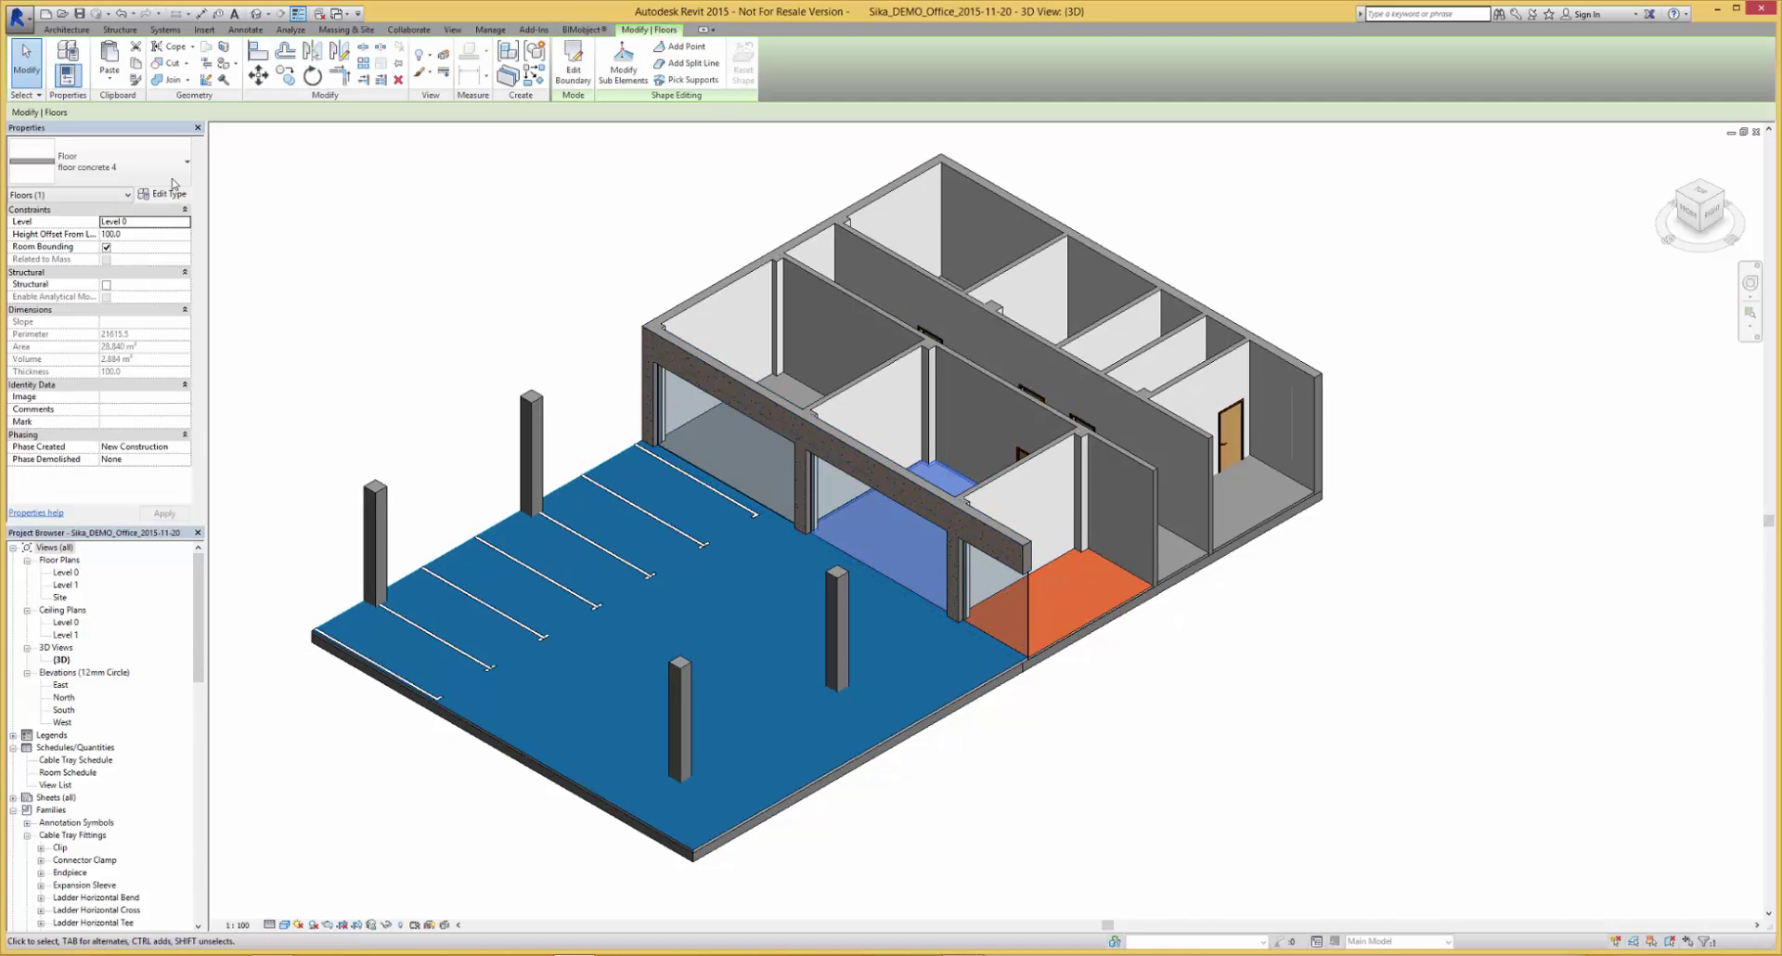
left_click(172, 181)
left_click(139, 215)
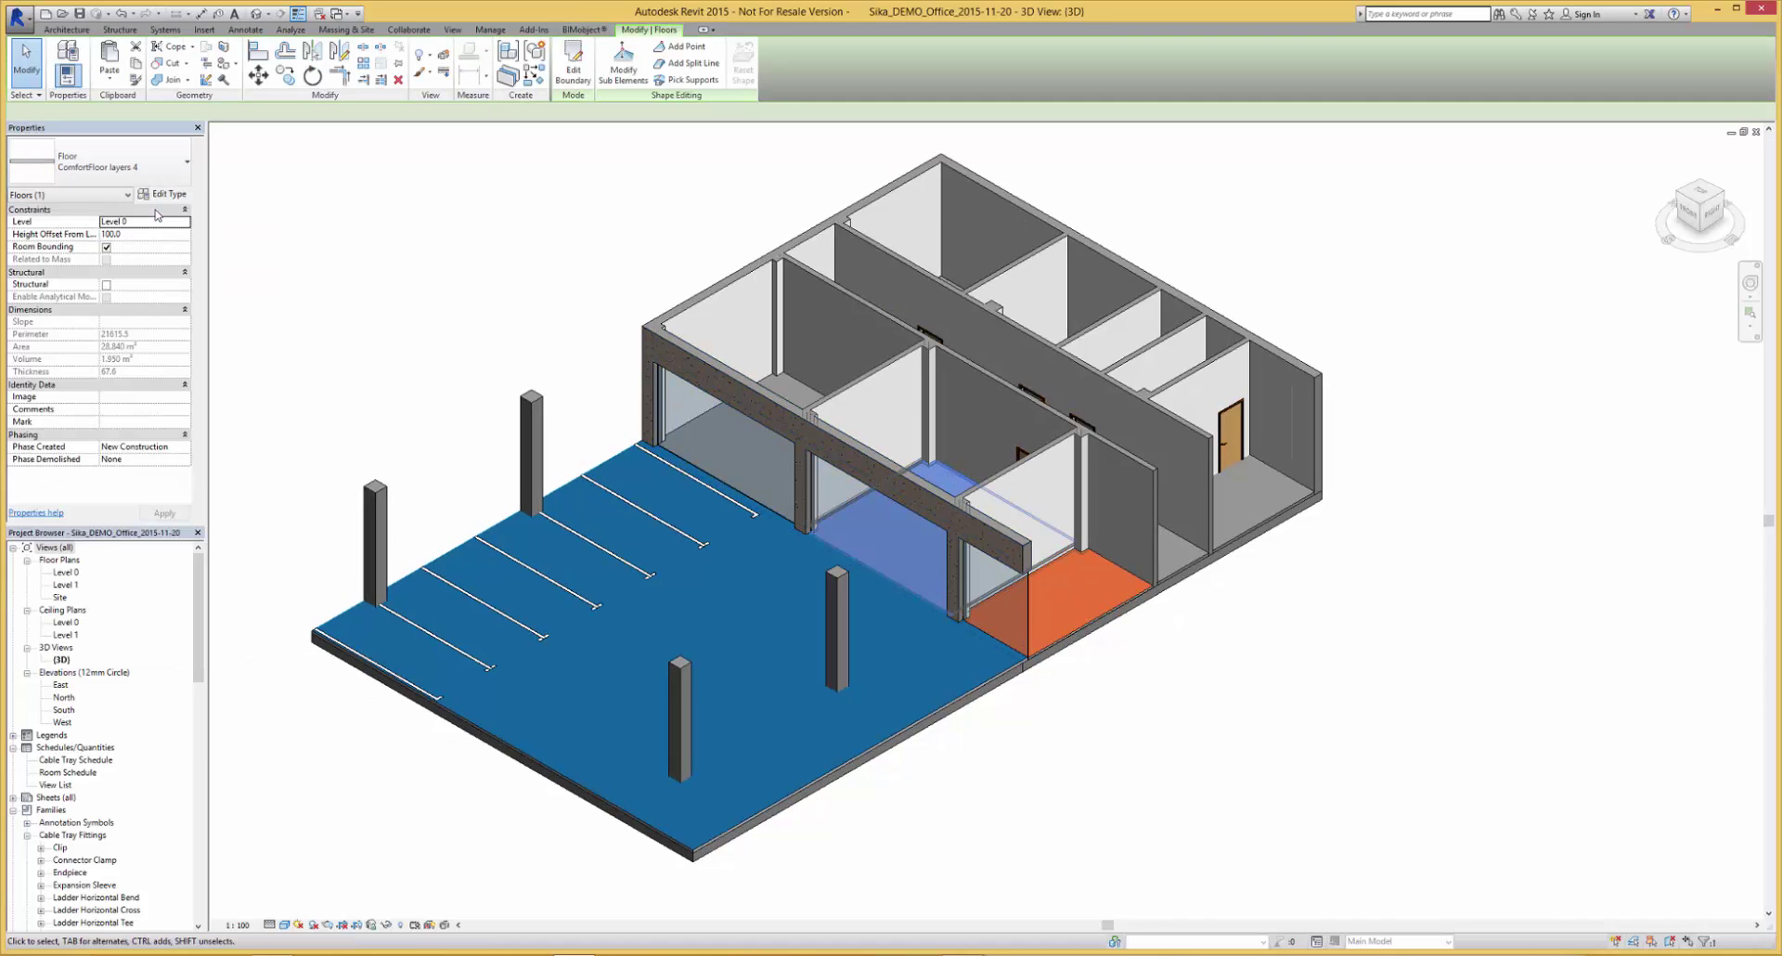
left_click(418, 260)
left_click(947, 474)
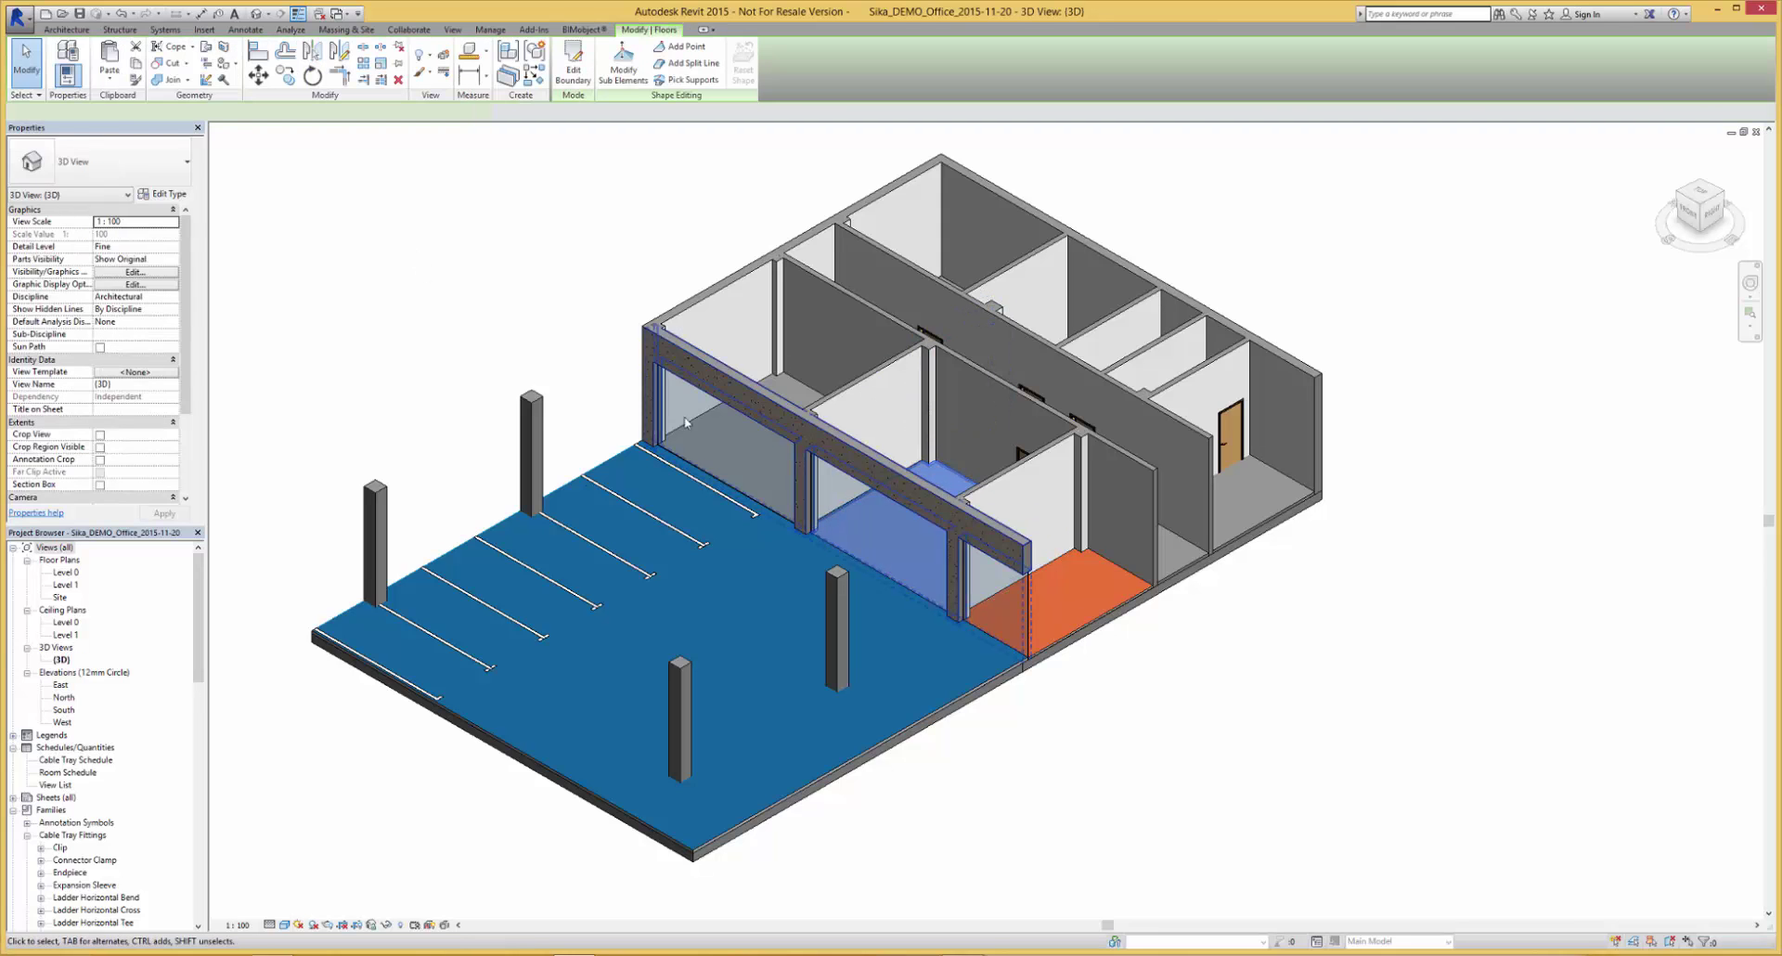
left_click(163, 194)
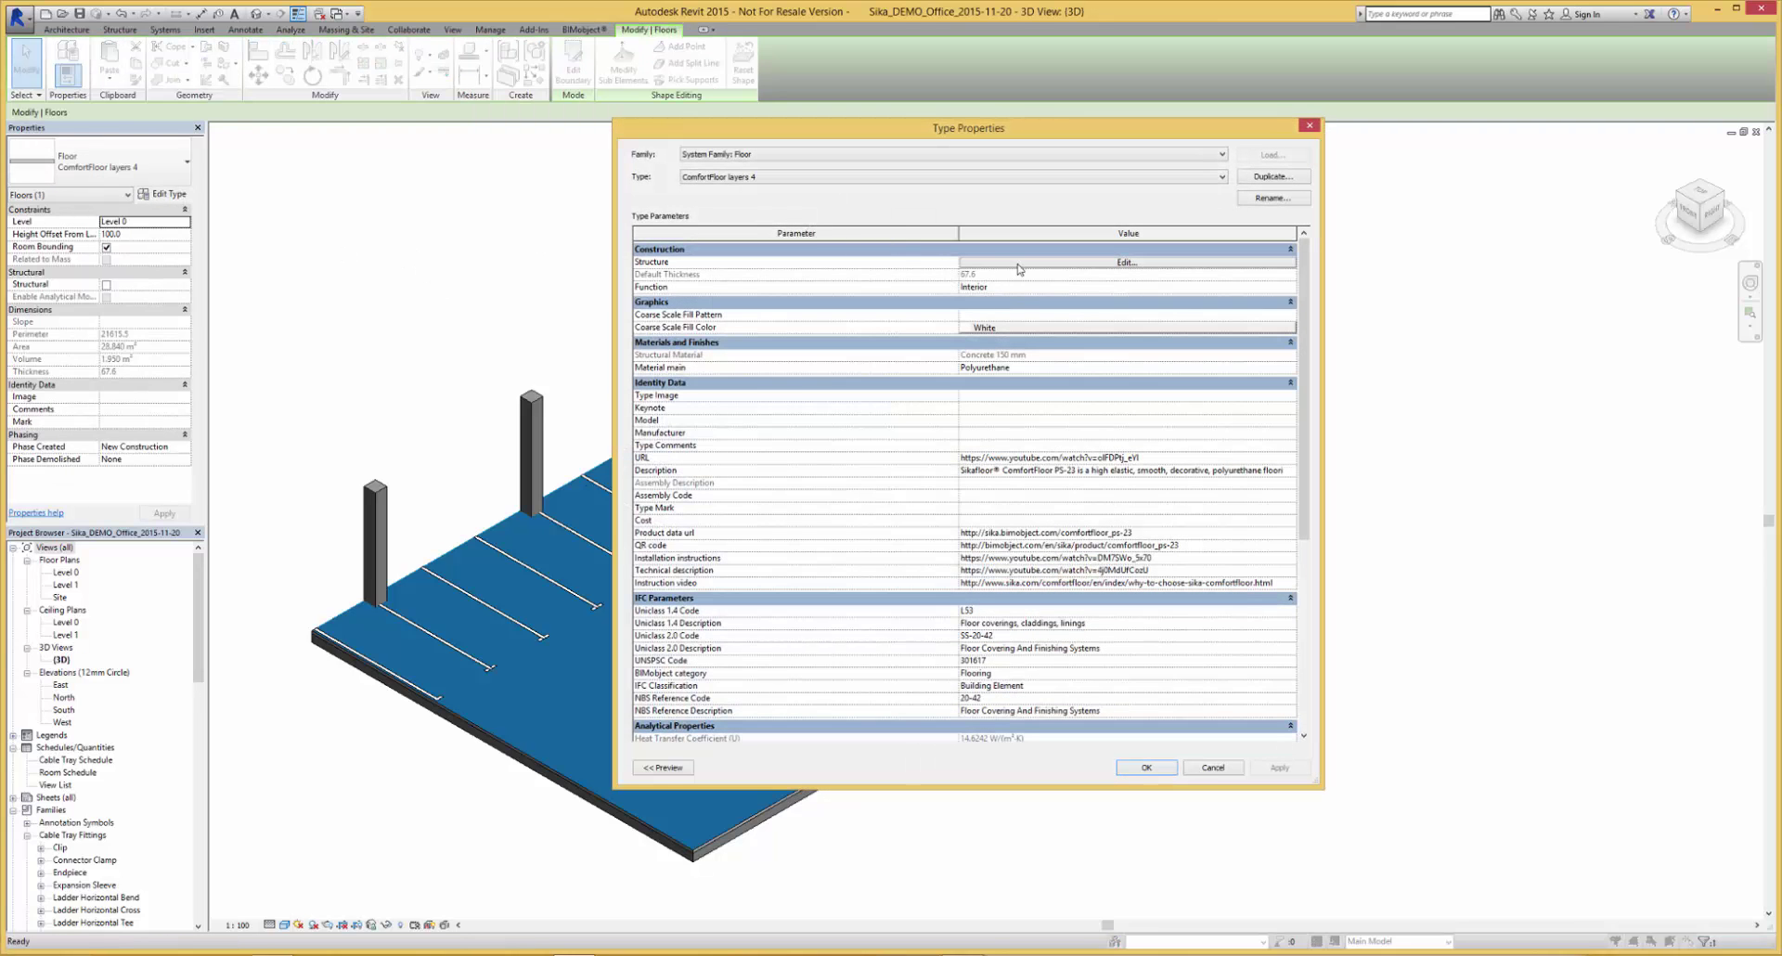
Browse Sika ComfortFloor PS-23 finish colours for the top layer, then confirm all dialogs
left_click(1126, 262)
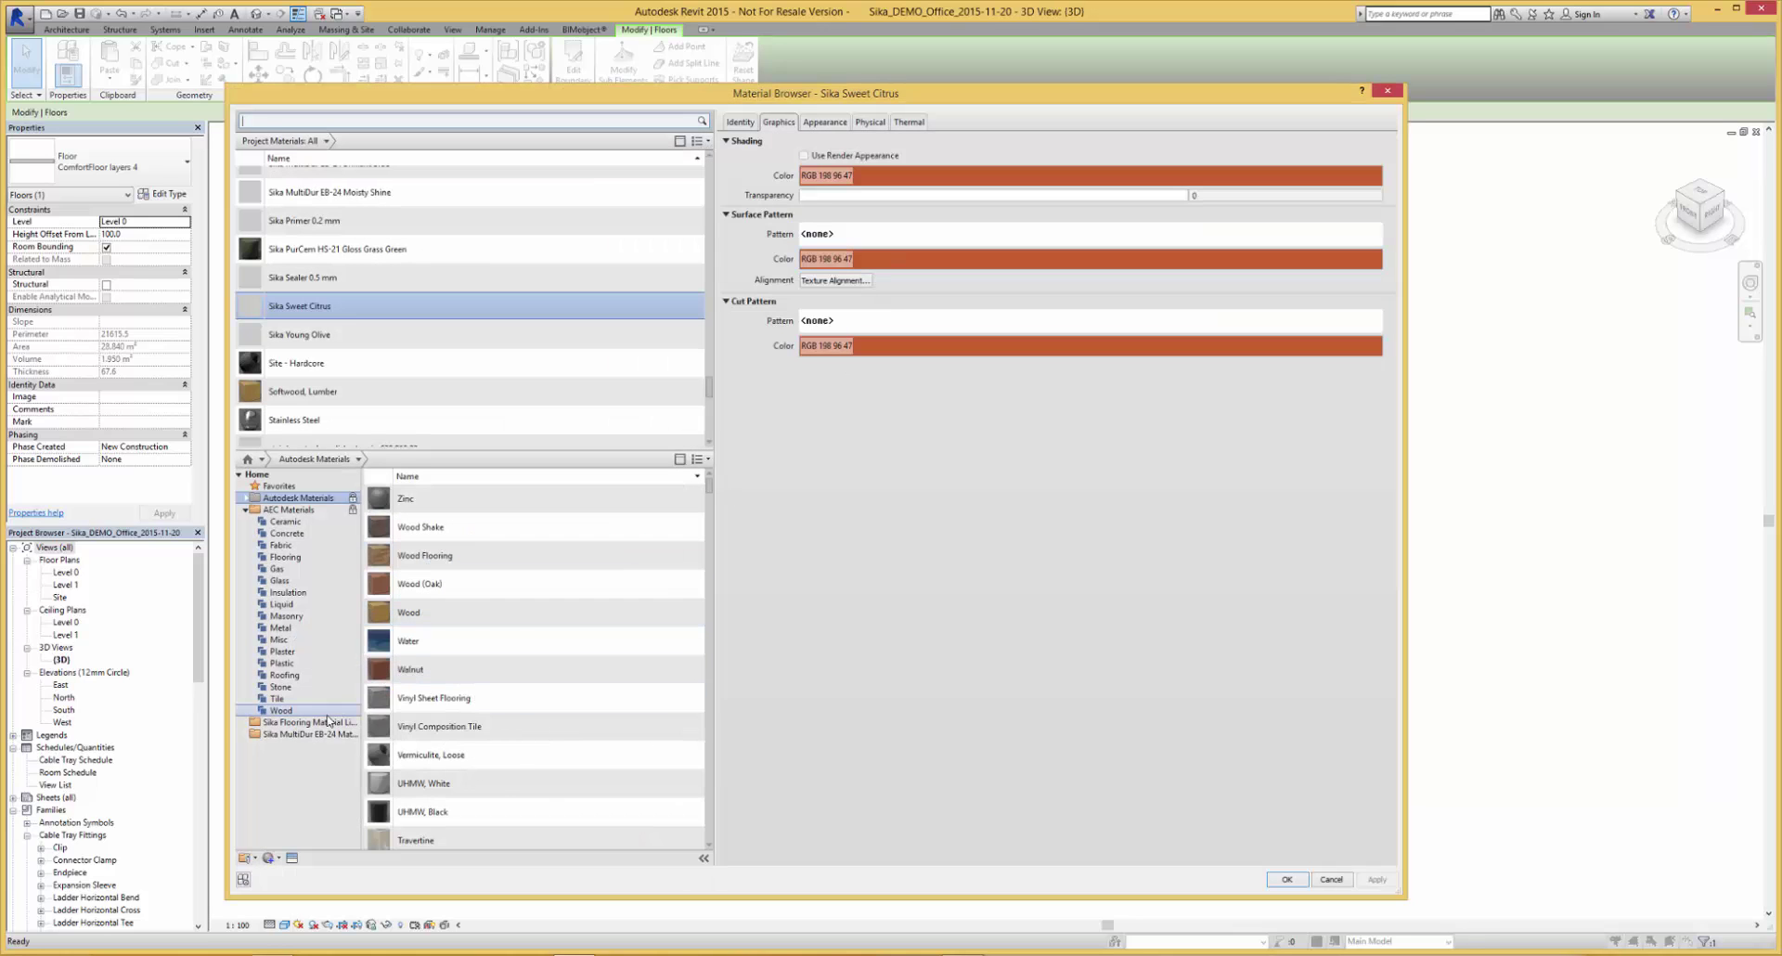
scroll(622, 694, "down", 10)
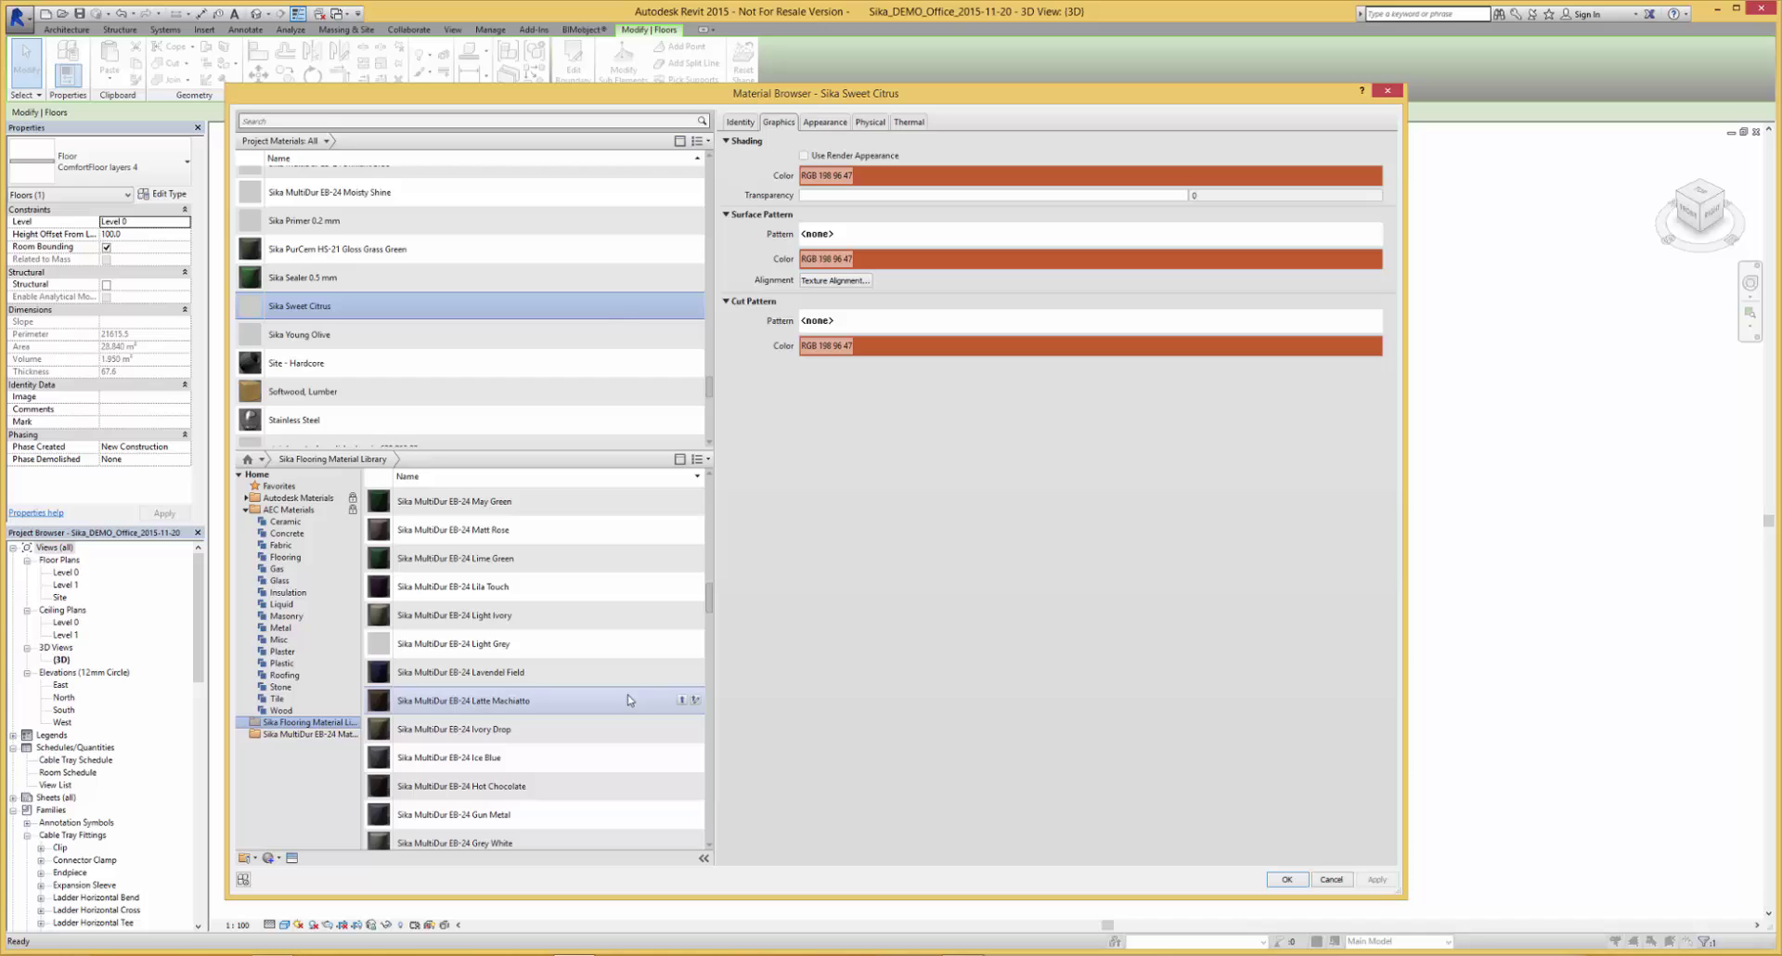
scroll(616, 693, "down", 10)
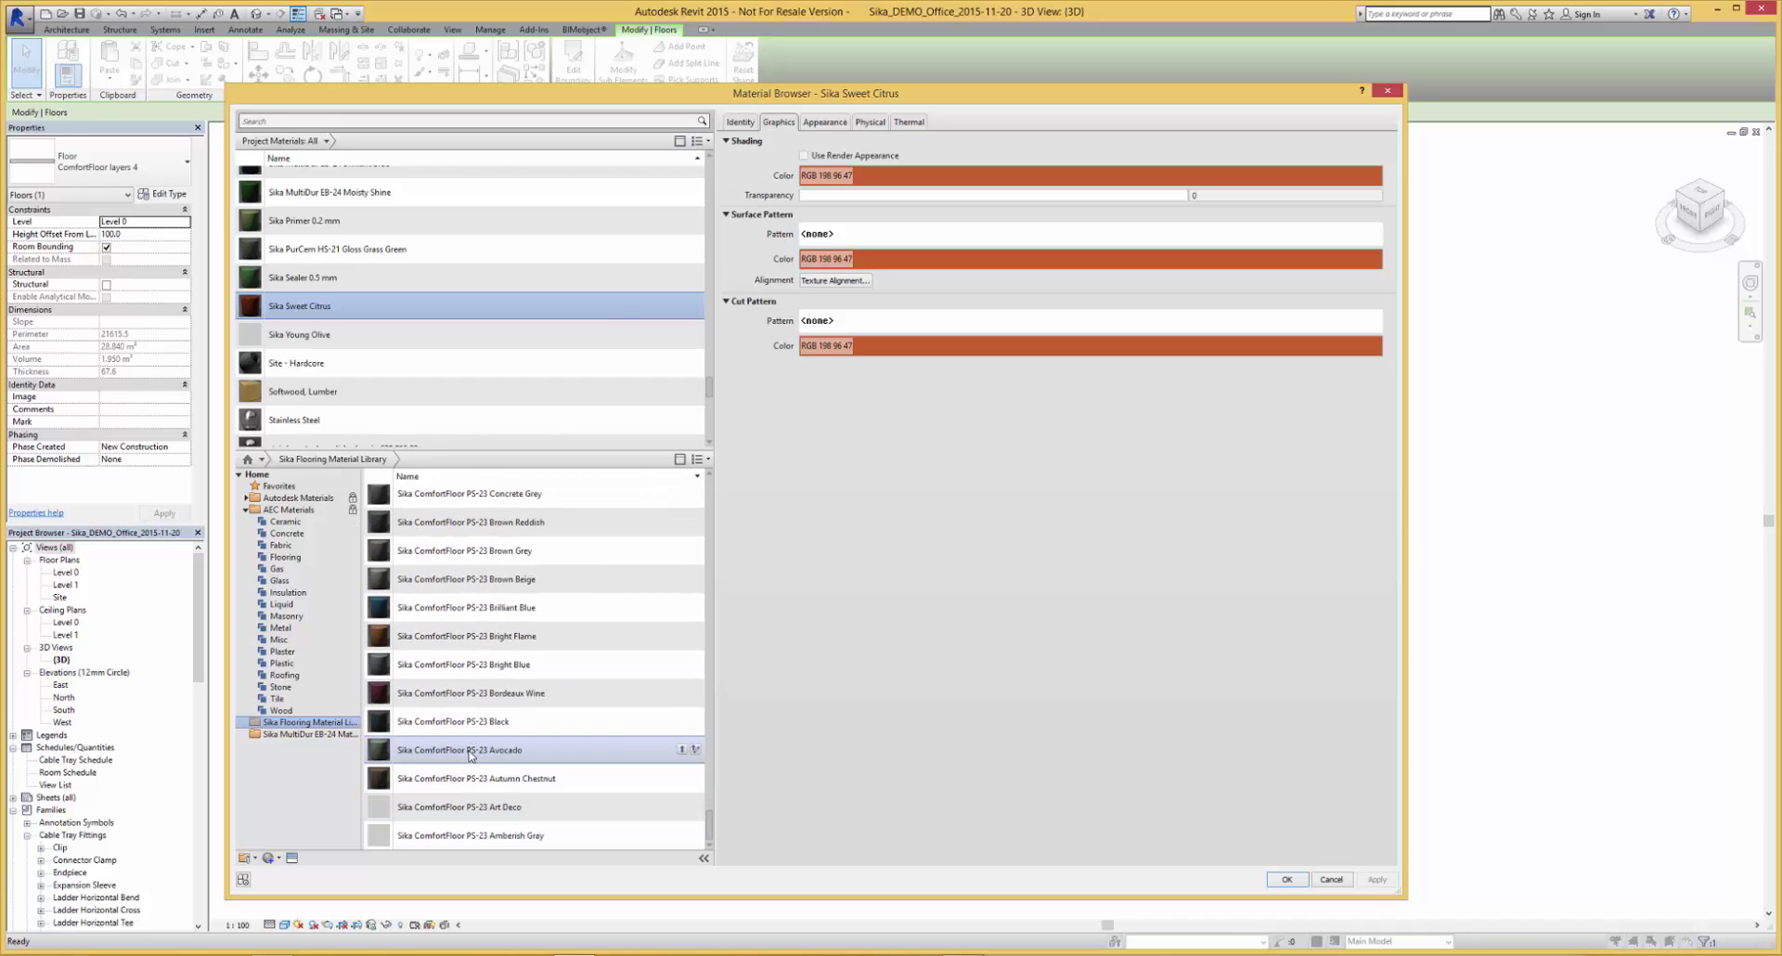
left_click(1288, 880)
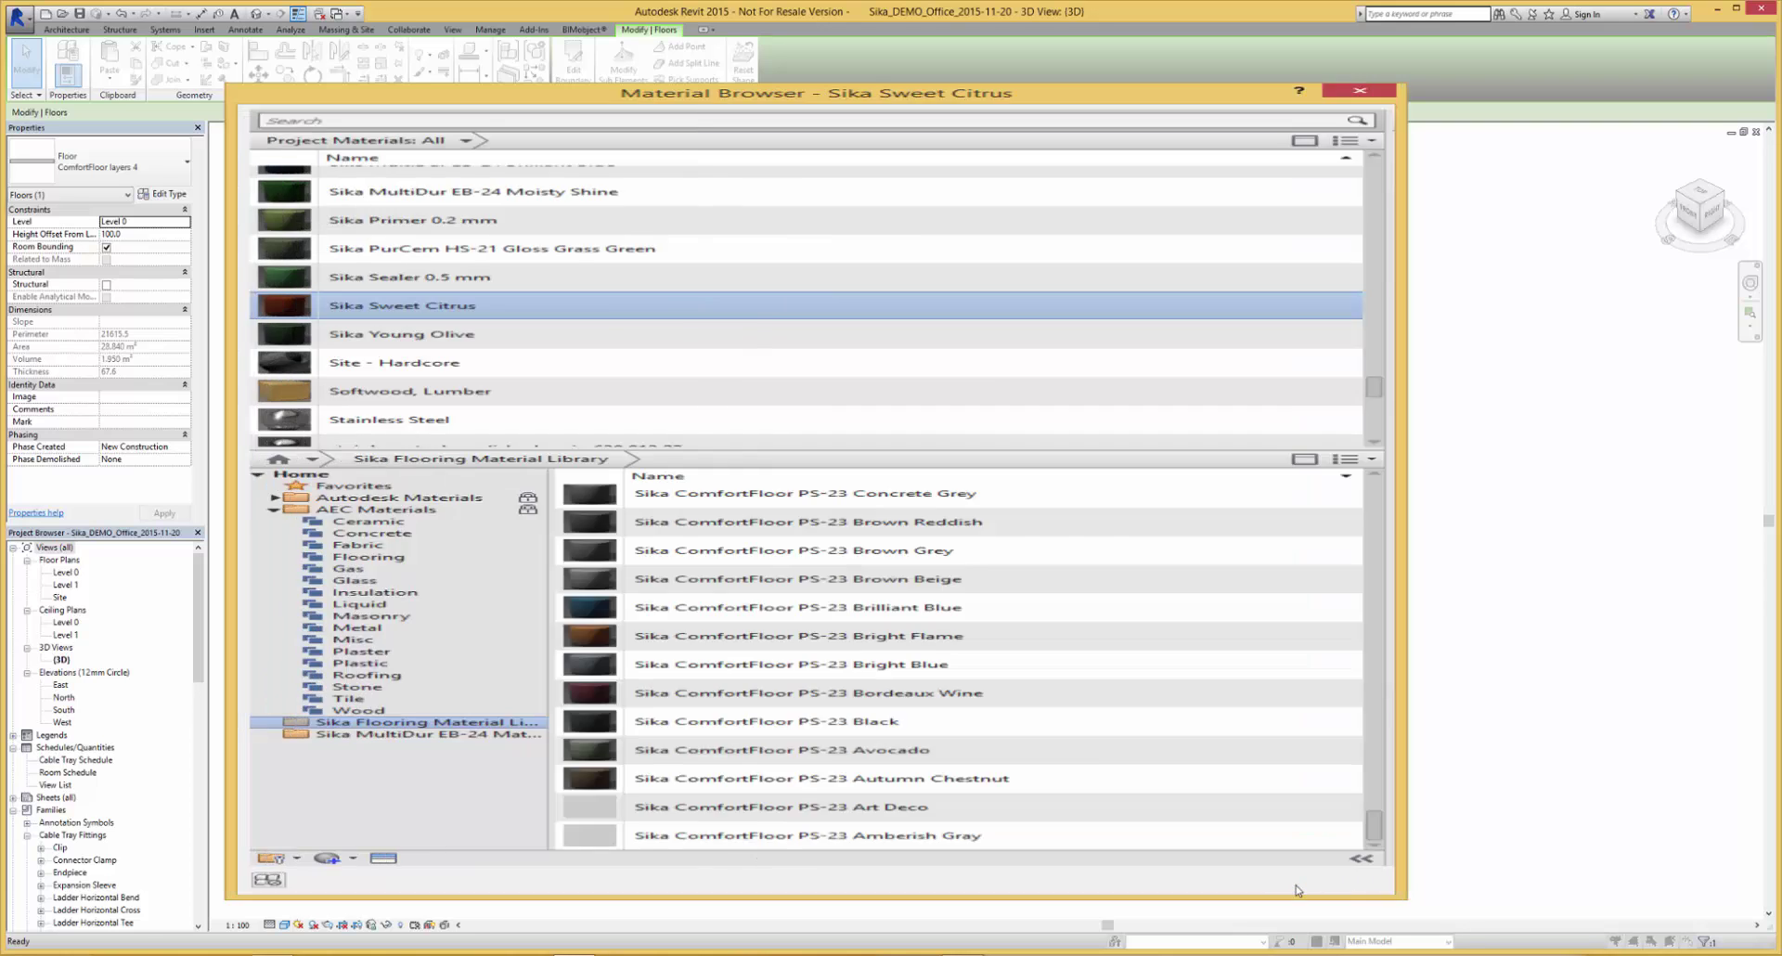
left_click(1141, 770)
left_click(1144, 766)
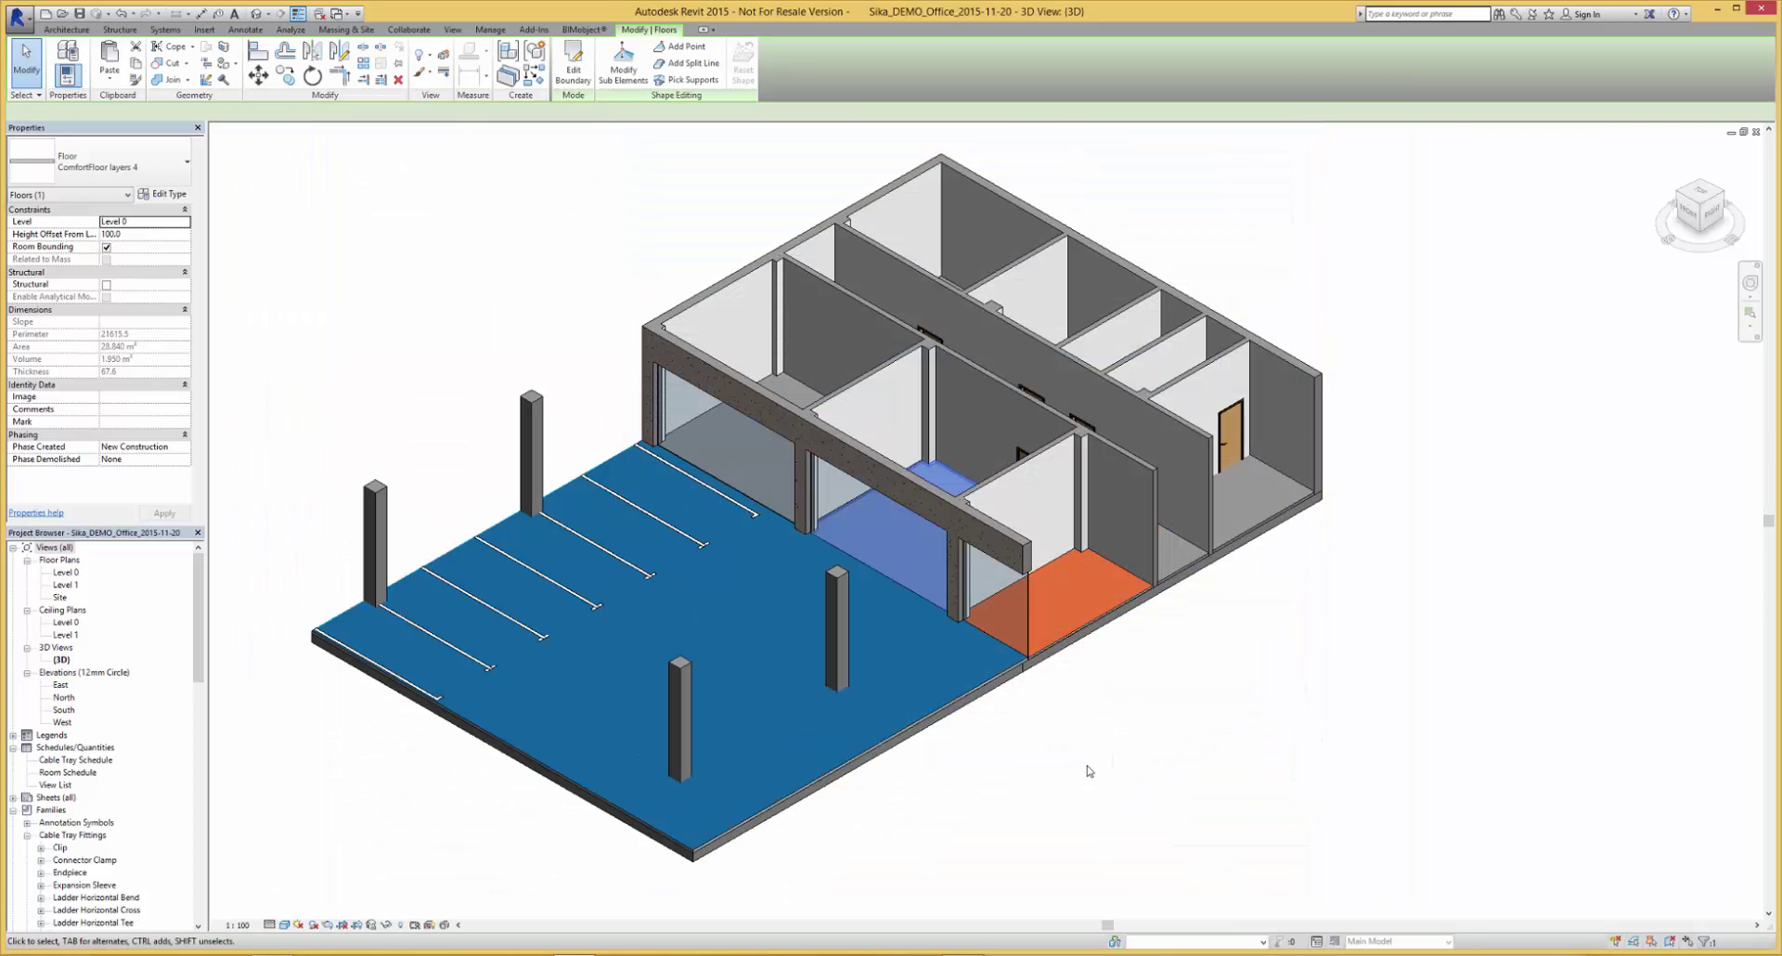
For the floor behind the glass wall, duplicate the ComfortFloor layers 5 type
left_click(1129, 656)
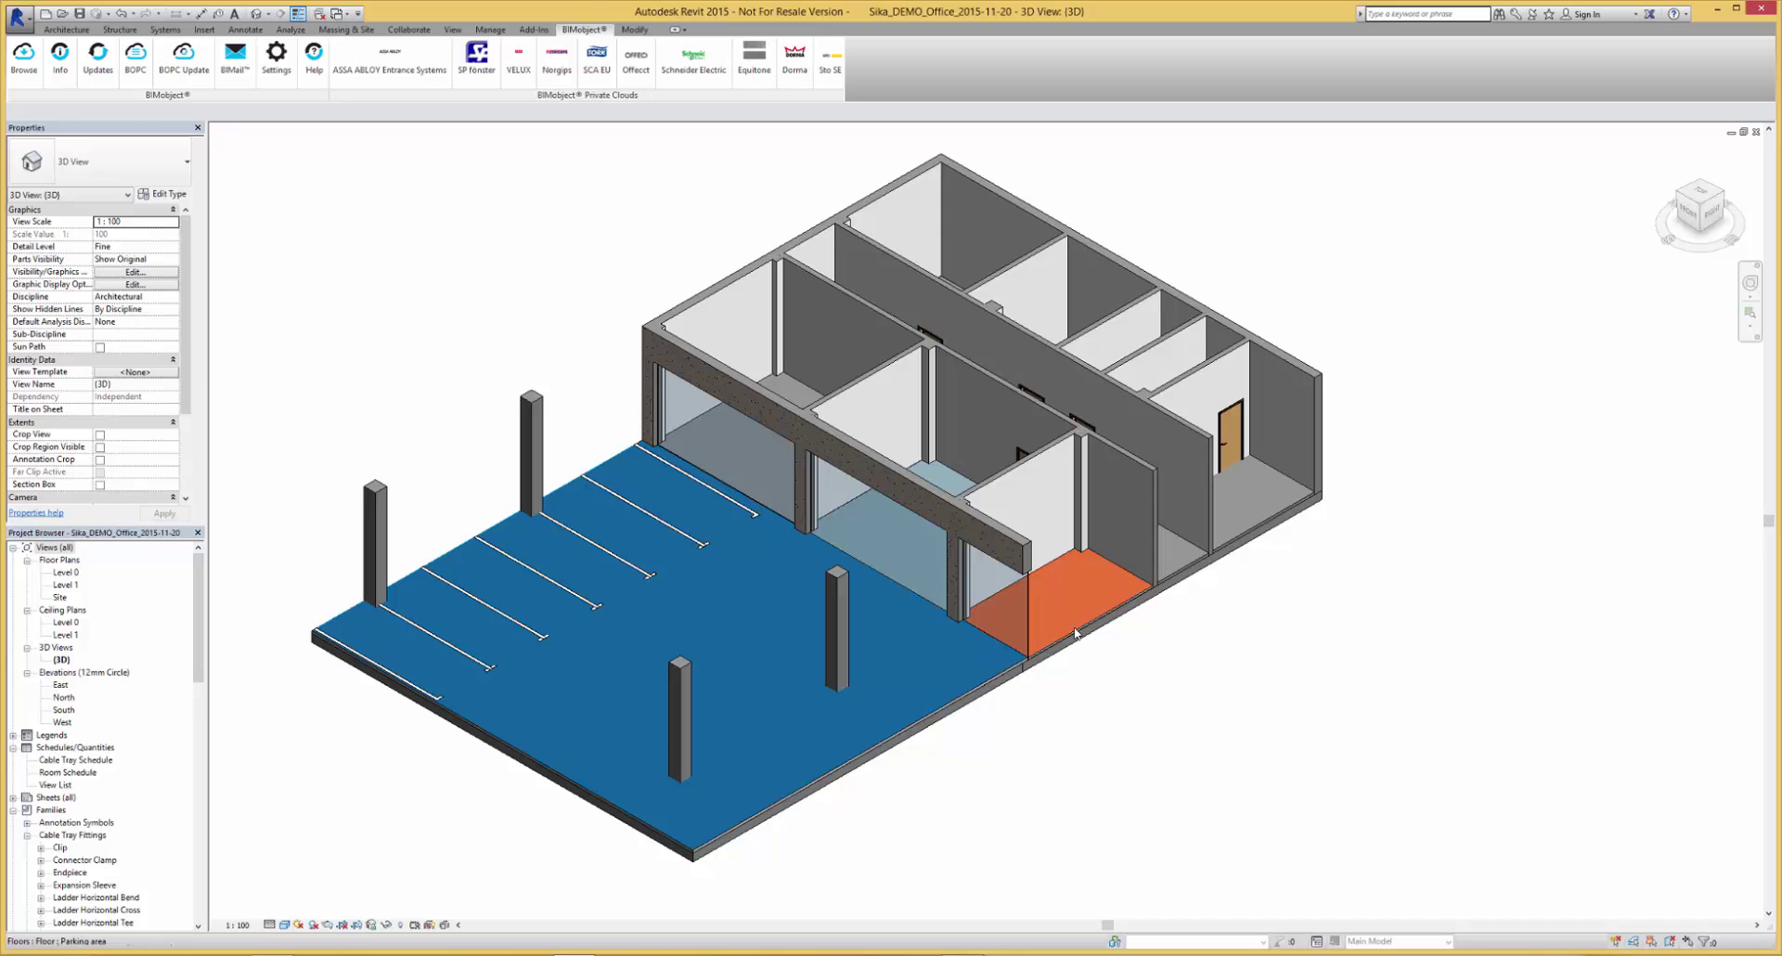
left_click(784, 395)
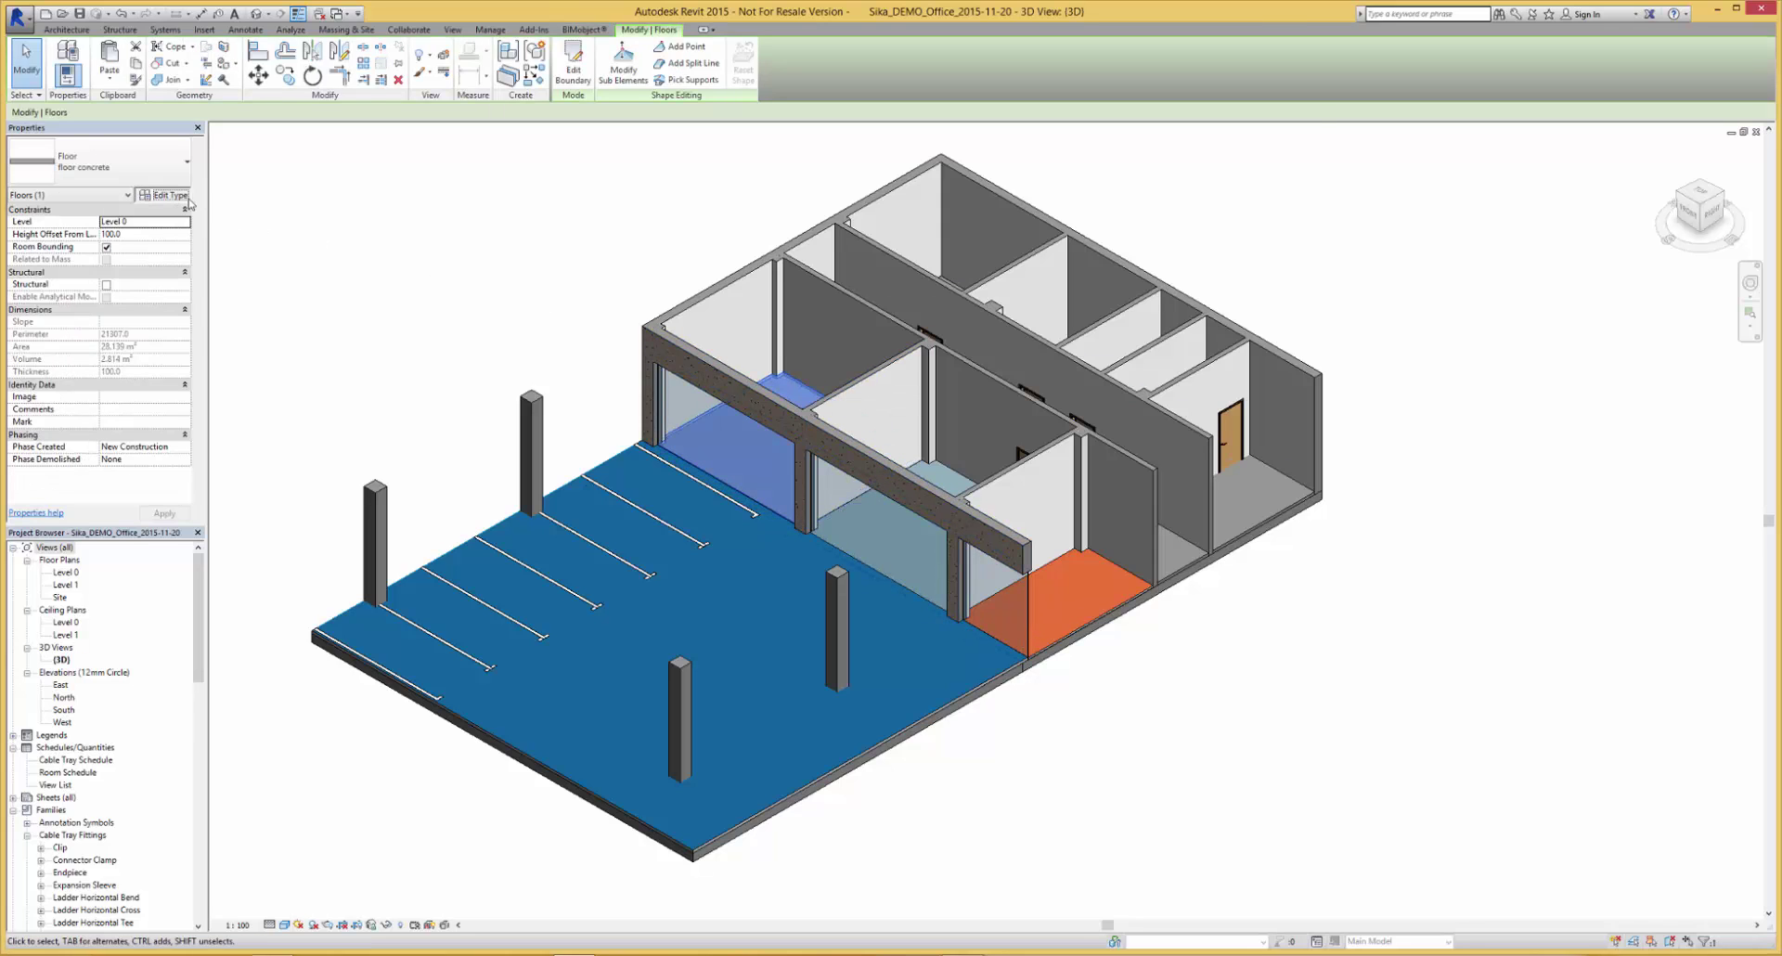
left_click(165, 195)
left_click(771, 176)
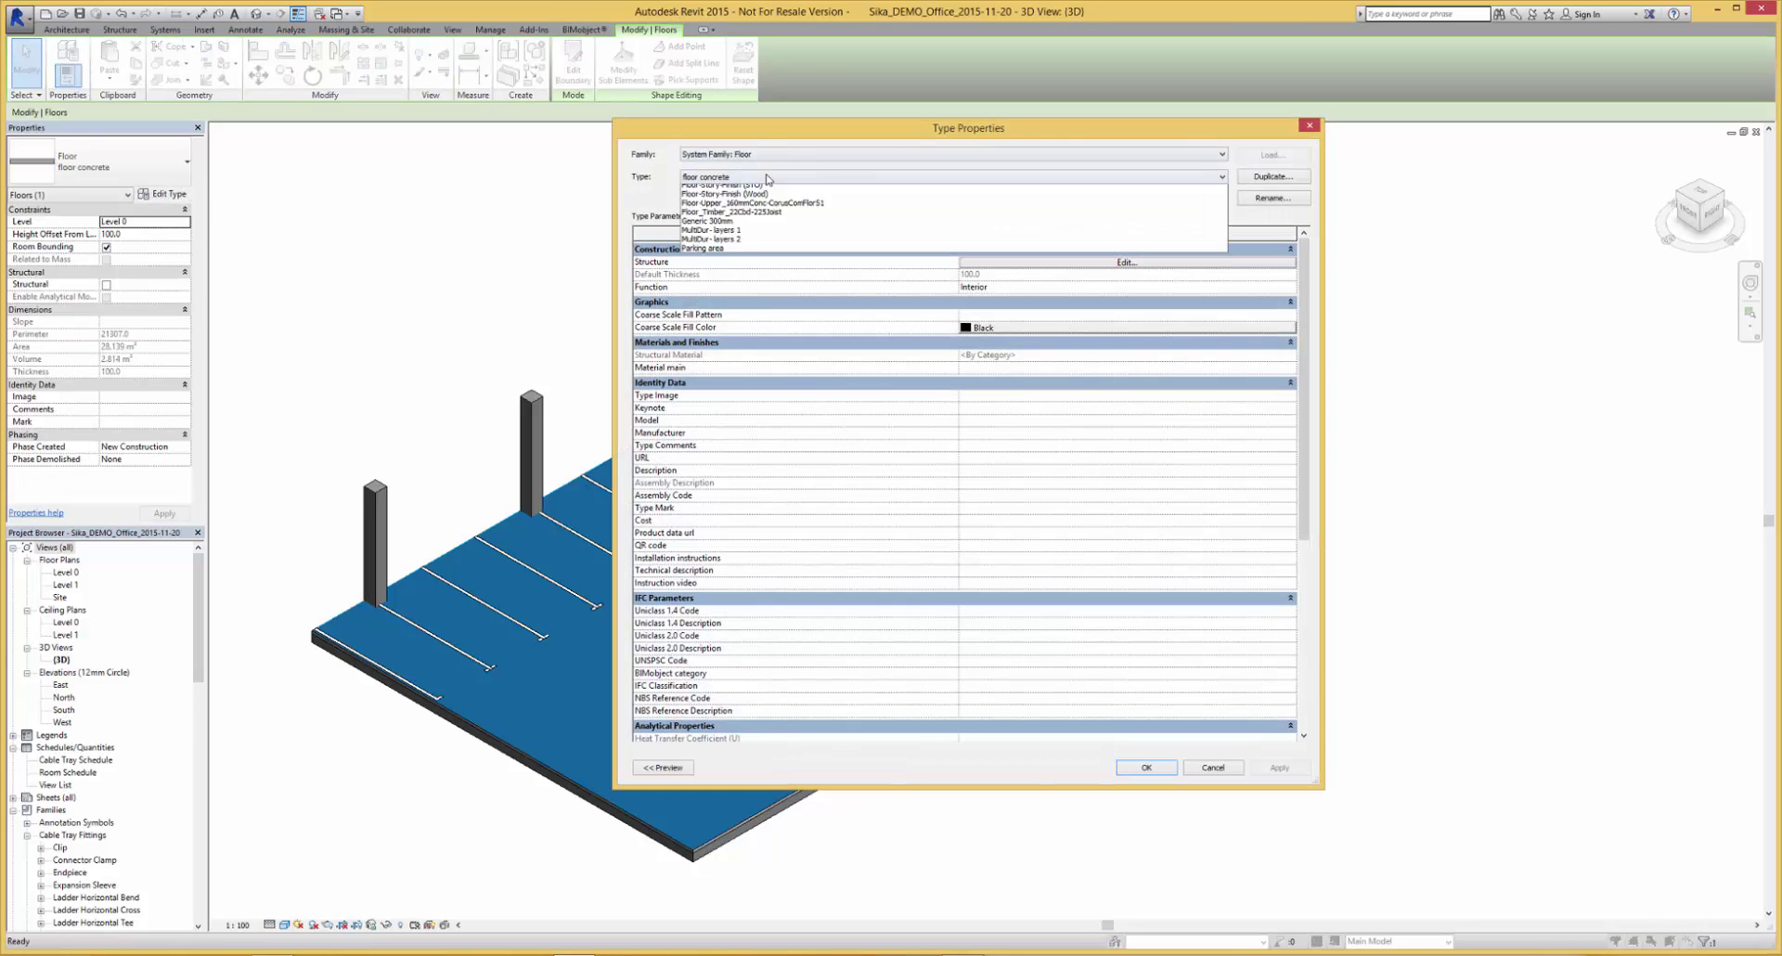
left_click(767, 195)
left_click(1278, 179)
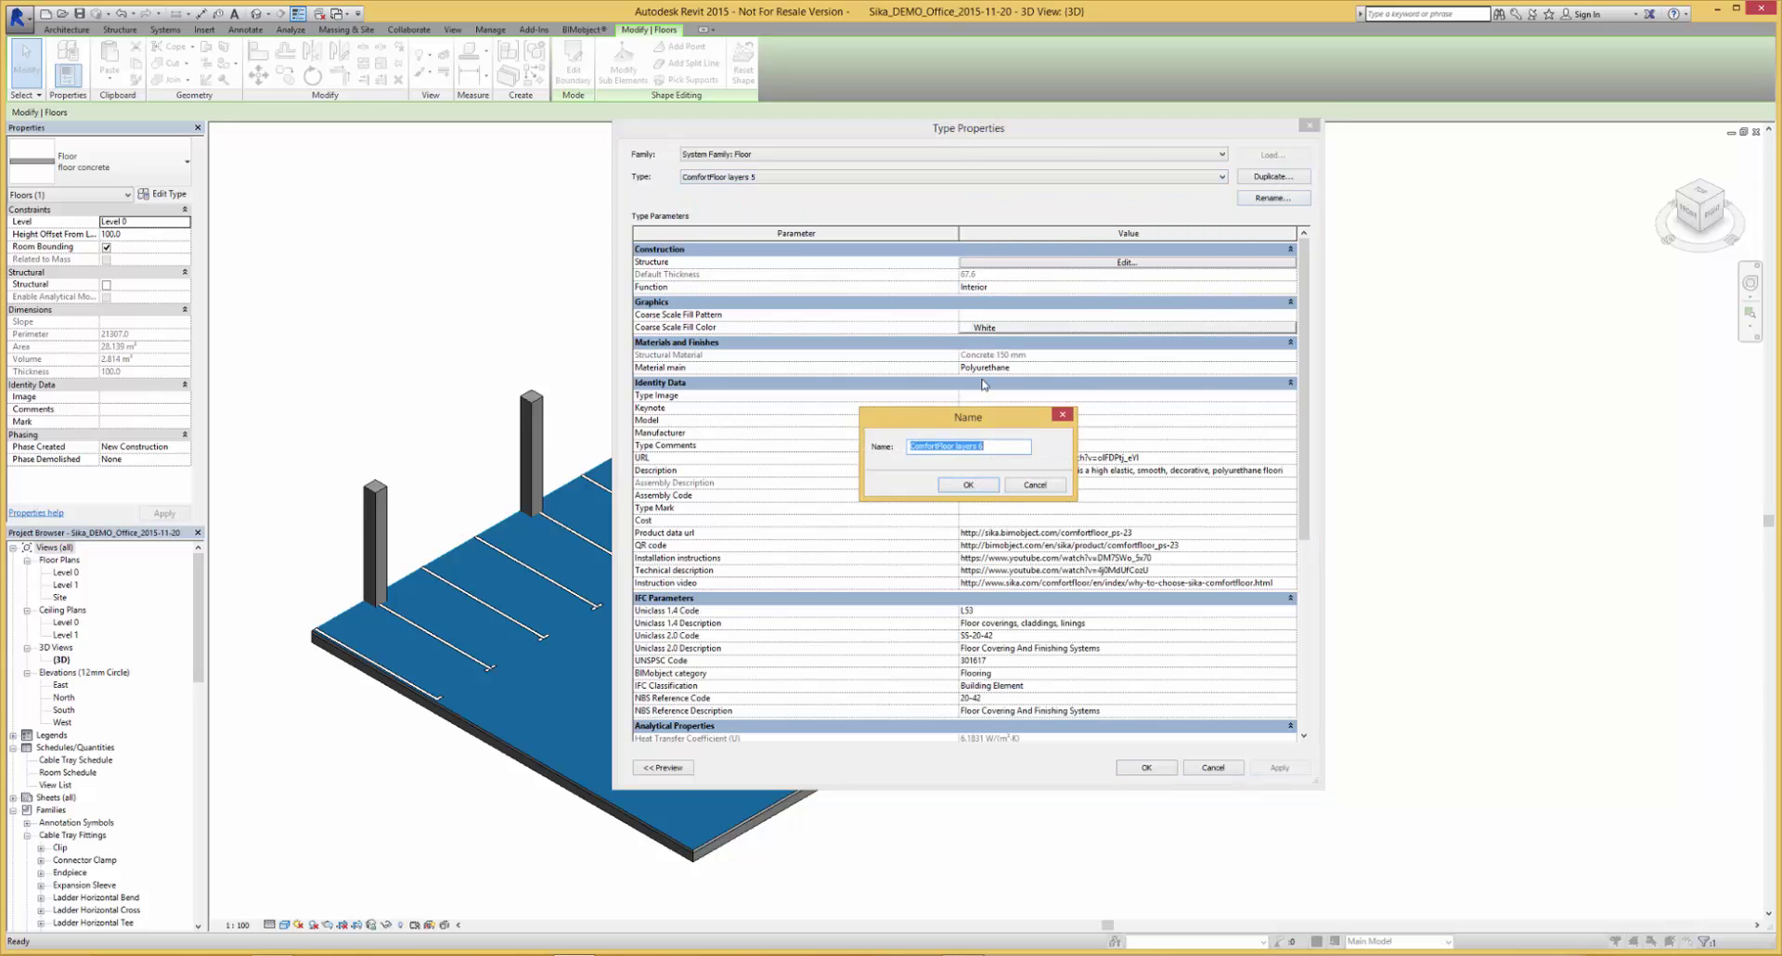